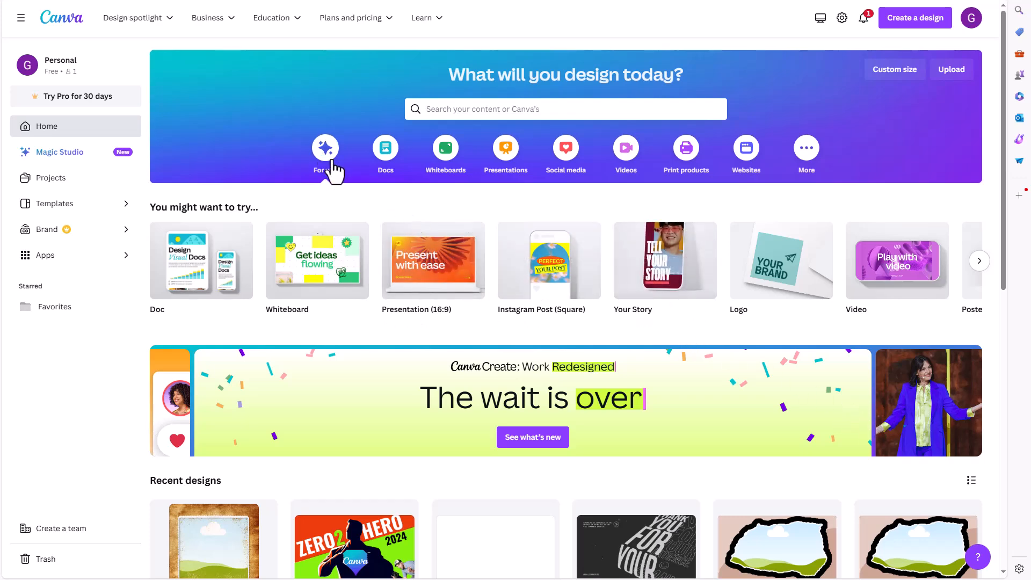
Trigger the hidden glow up invitation from the For you shortcut and turn on the new interface.
left_click(333, 161)
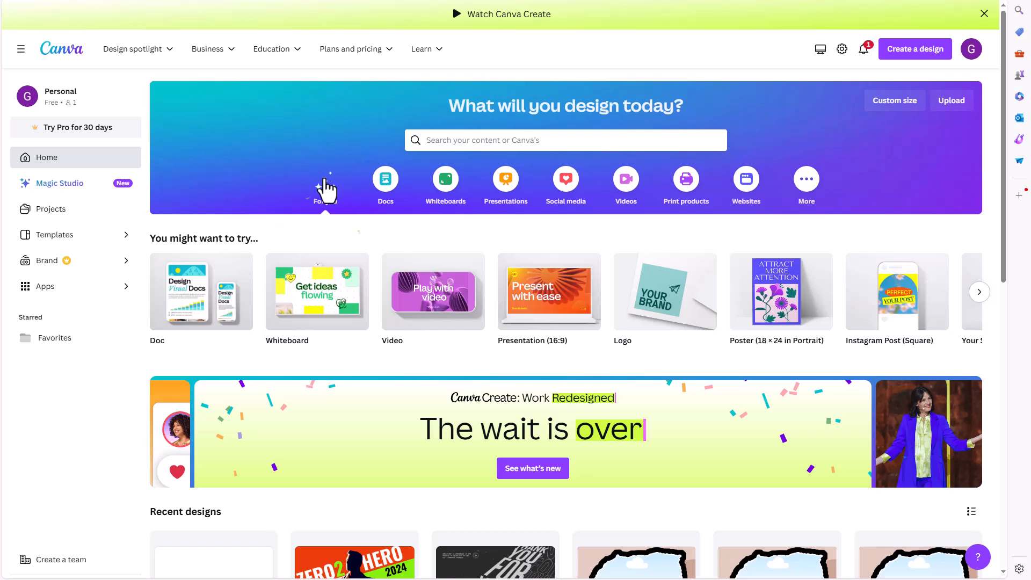
left_click(326, 188)
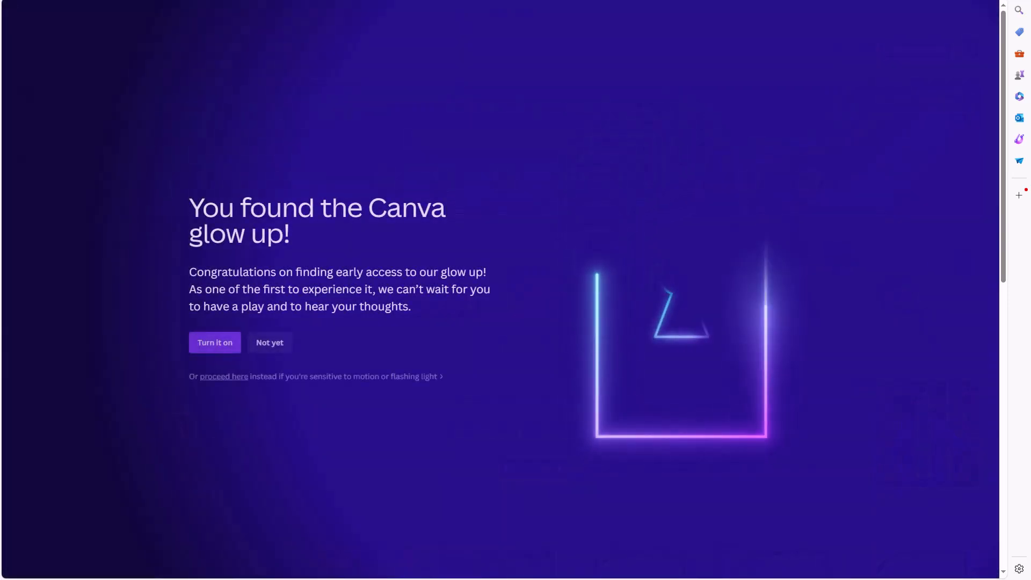
left_click(204, 346)
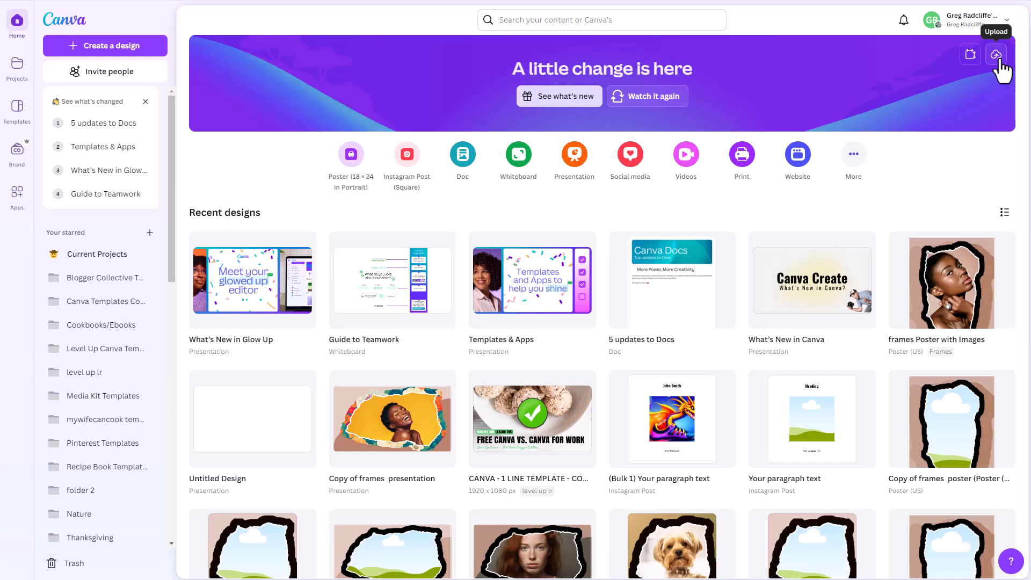
View the account menu with its team list and settings options, and close it.
left_click(1002, 27)
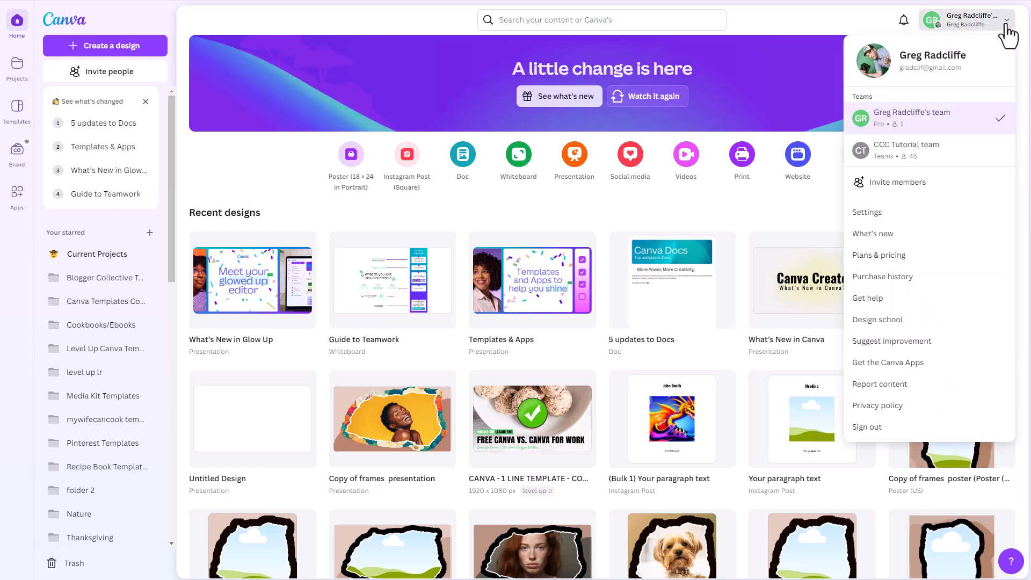
left_click(1007, 33)
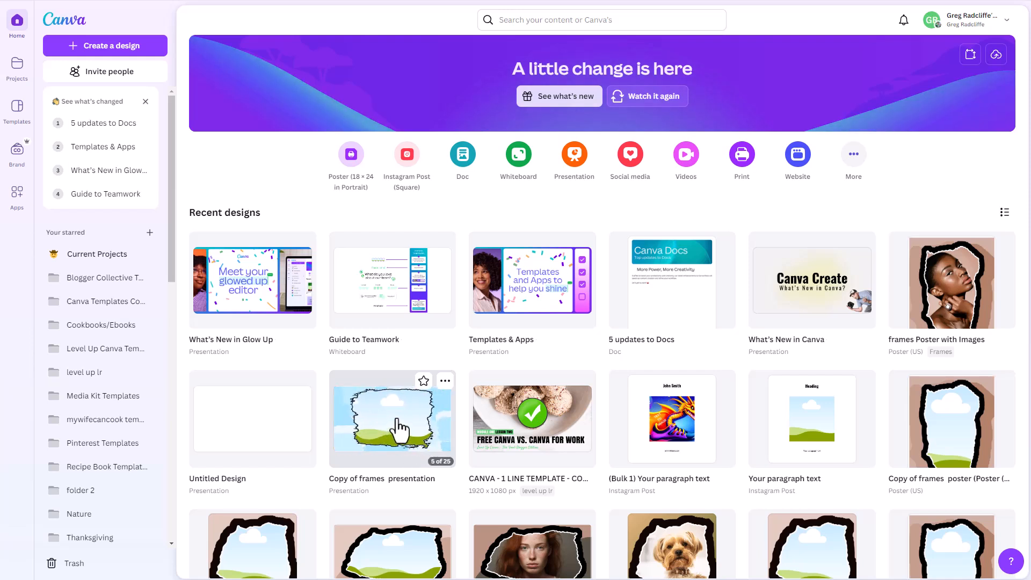
Star the "Copy of frames presentation" and "frames Poster with Images" designs.
left_click(423, 381)
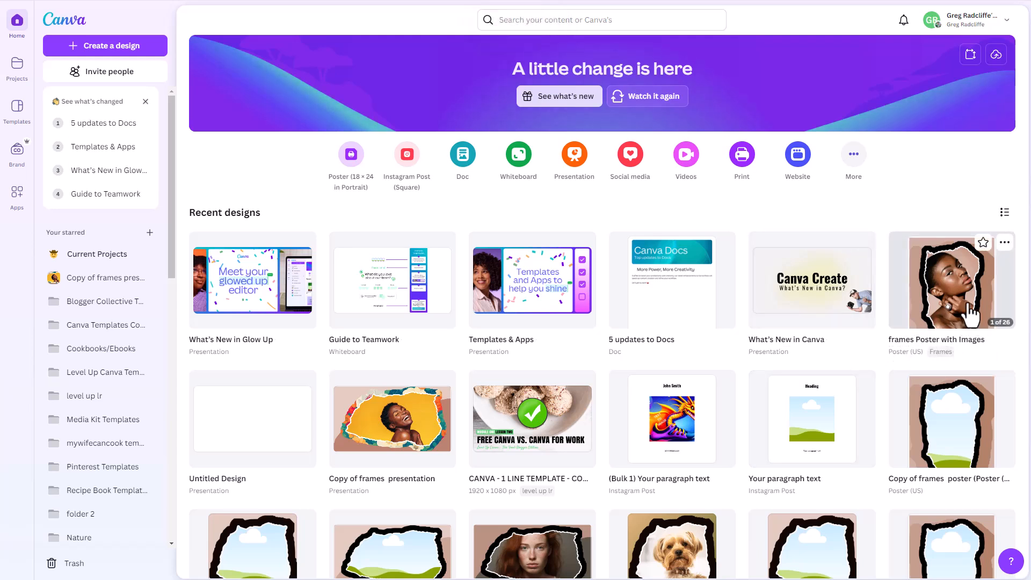
left_click(983, 242)
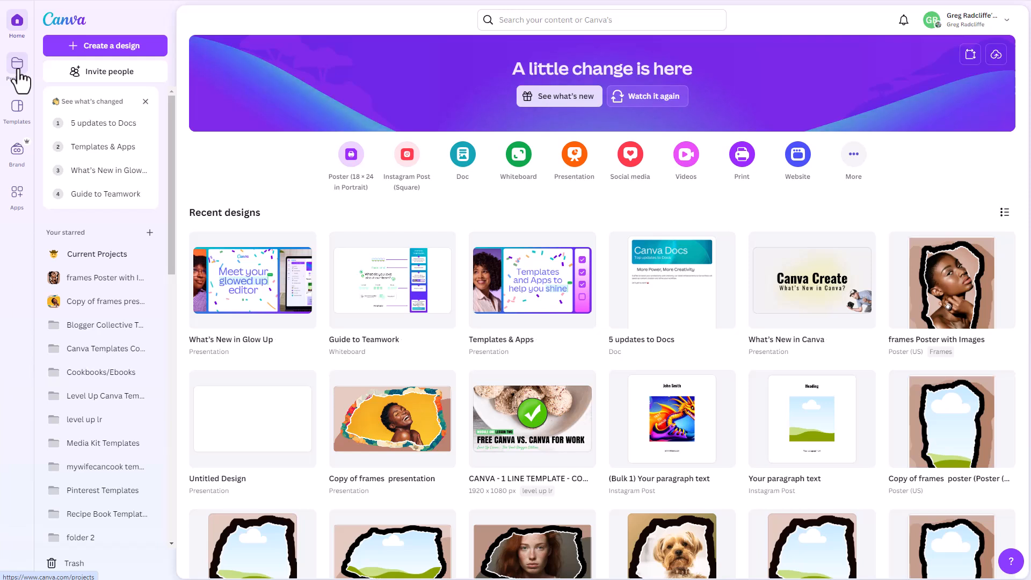
Add a section named "Custom Frames" to the starred list and give it the framed picture emoji.
left_click(150, 237)
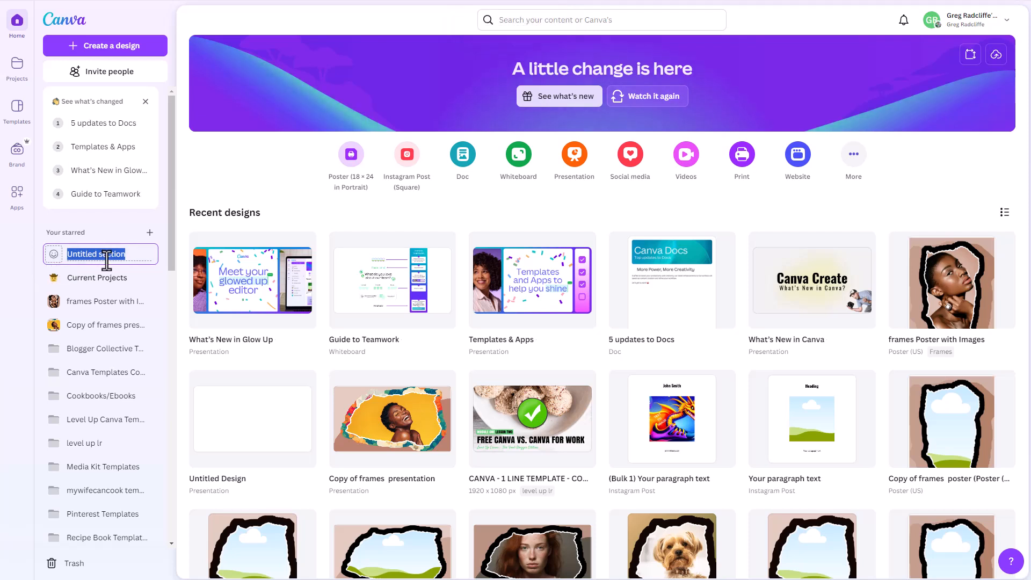
mouse_move(379, 451)
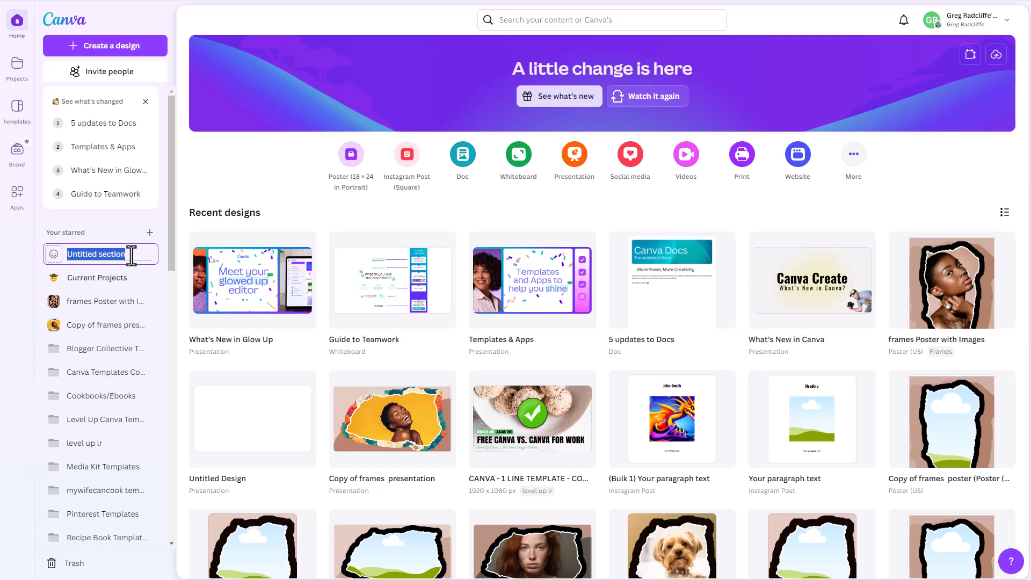
type("Cus")
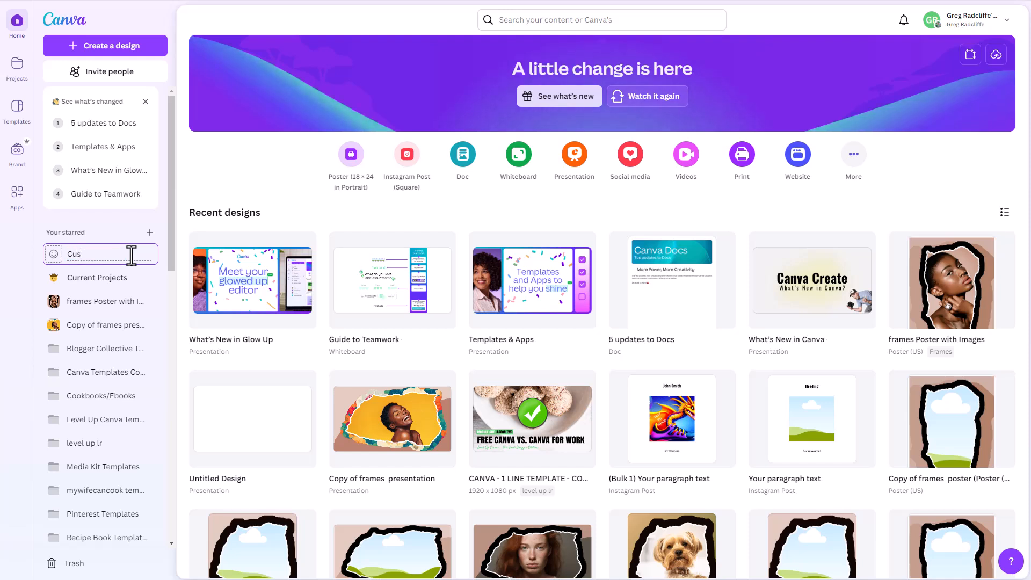
type("tom Fram")
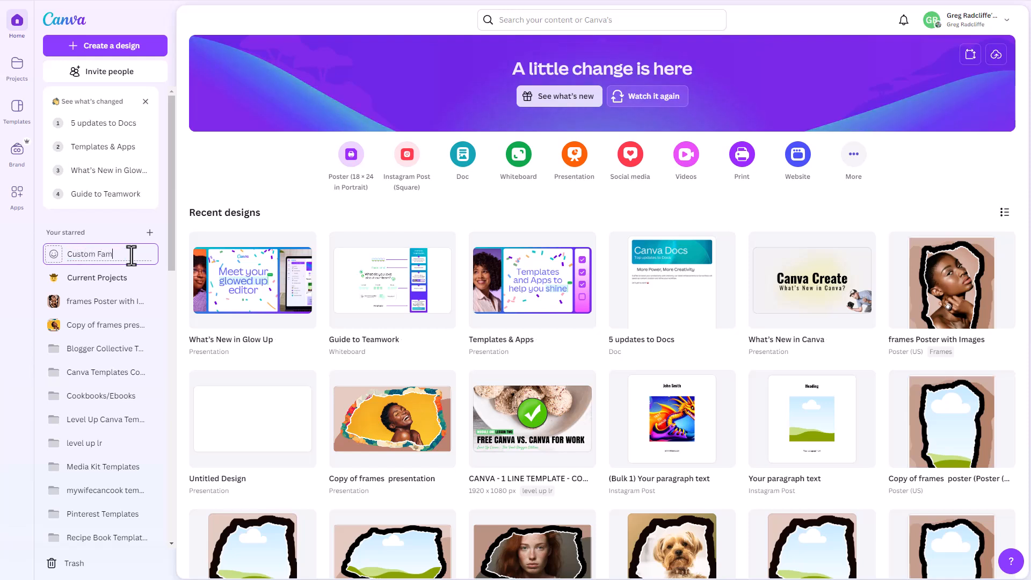
type("es")
left_click(54, 254)
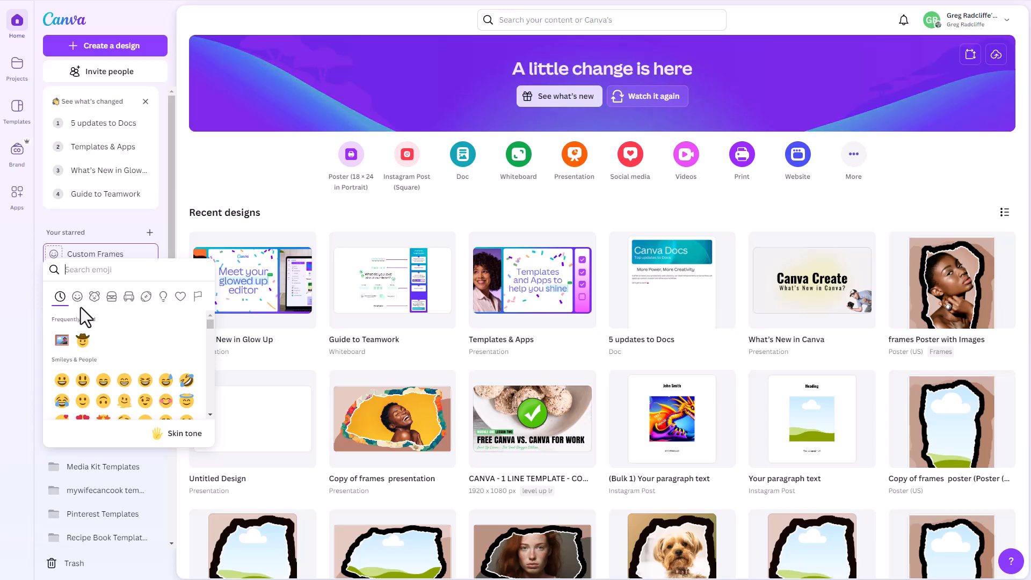
left_click(62, 340)
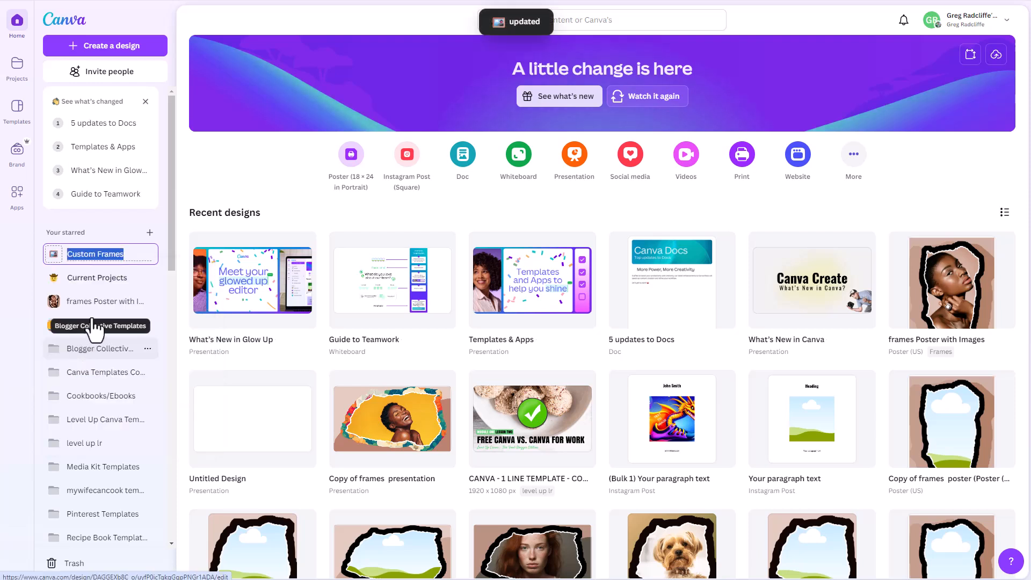
left_click(160, 236)
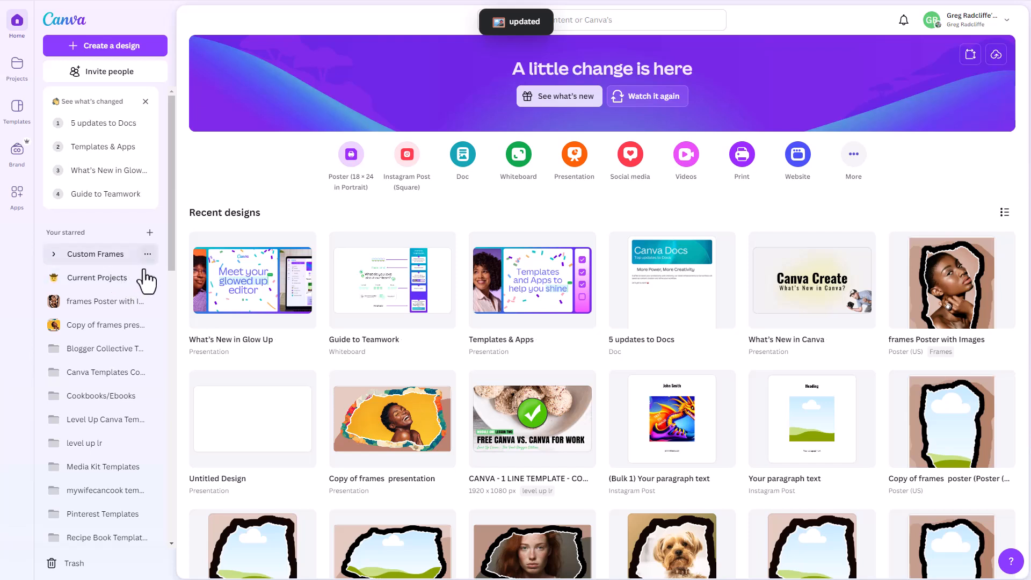
left_click(148, 254)
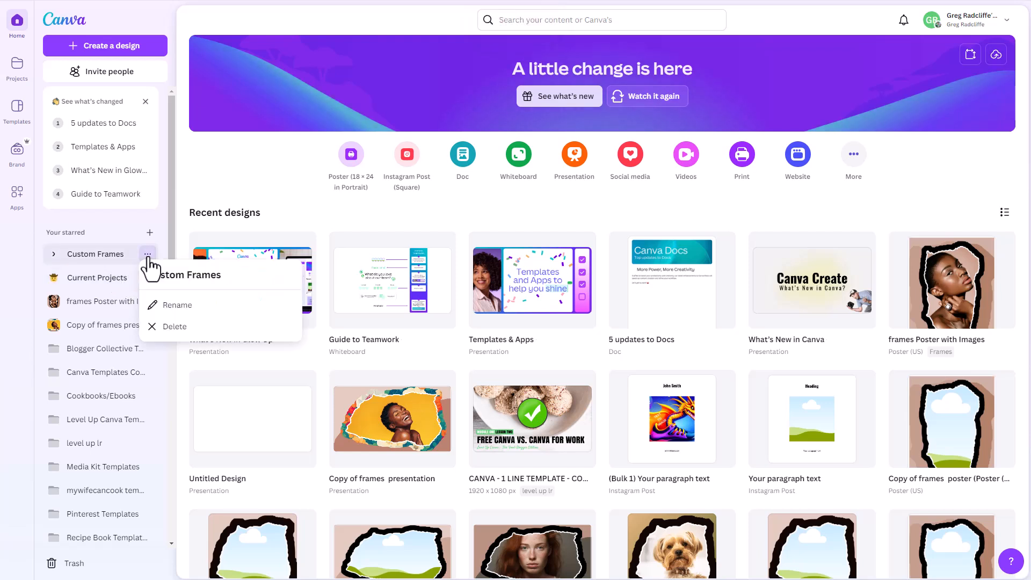
left_click(161, 302)
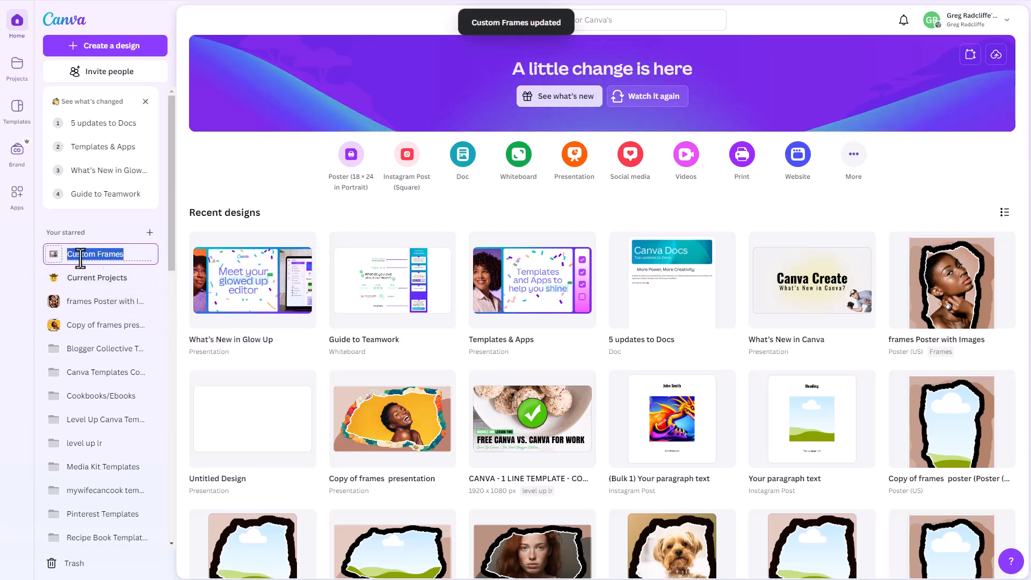
left_click(162, 230)
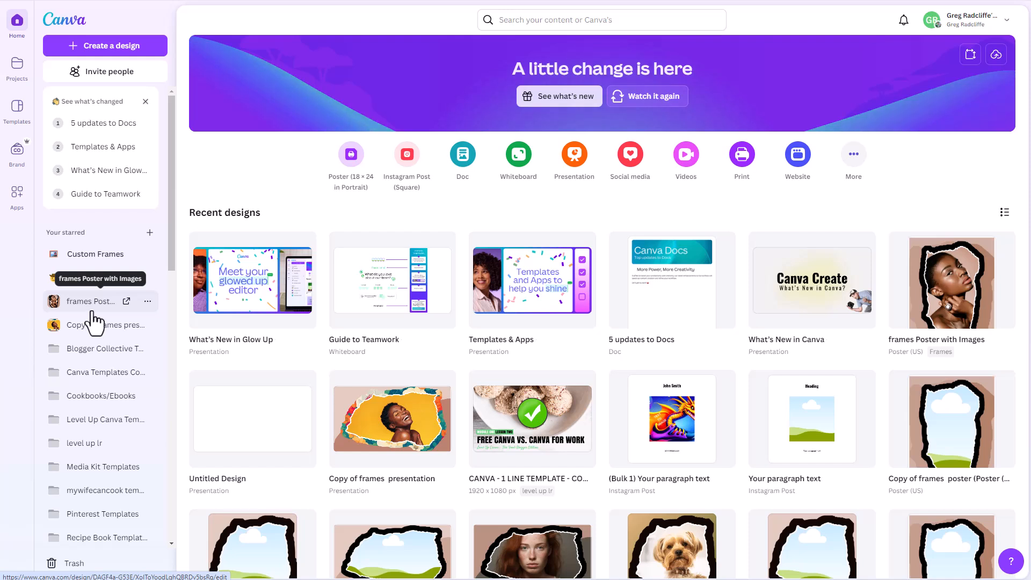
Move the starred "frames Poster with Images" and "Copy of frames presentation" designs into the Custom Frames section.
left_click(54, 256)
left_click_drag(79, 307, 85, 256)
left_click_drag(69, 309, 73, 257)
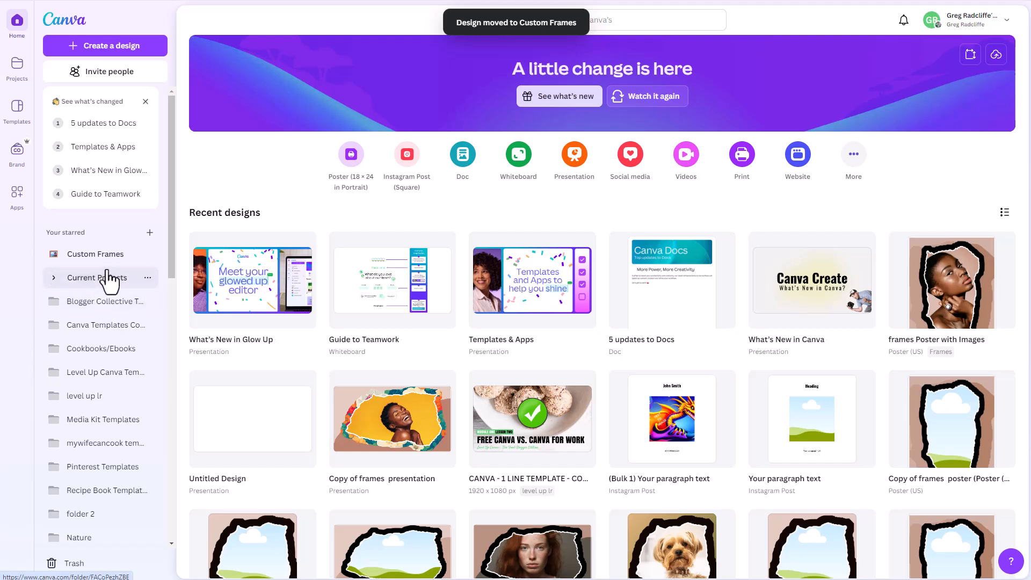
Toggle the Custom Frames section and leave it expanded with its designs showing.
left_click(53, 254)
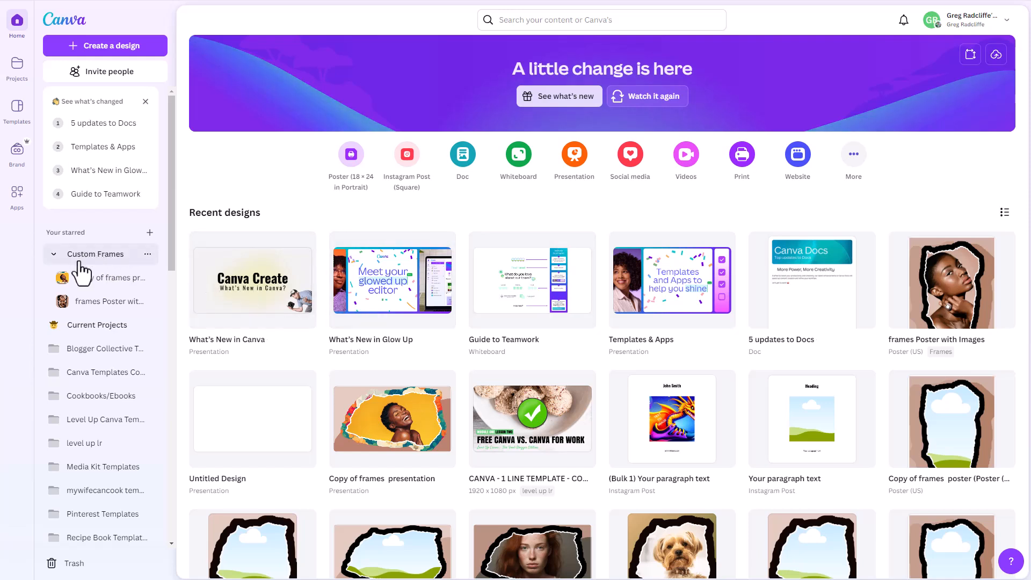
left_click(54, 254)
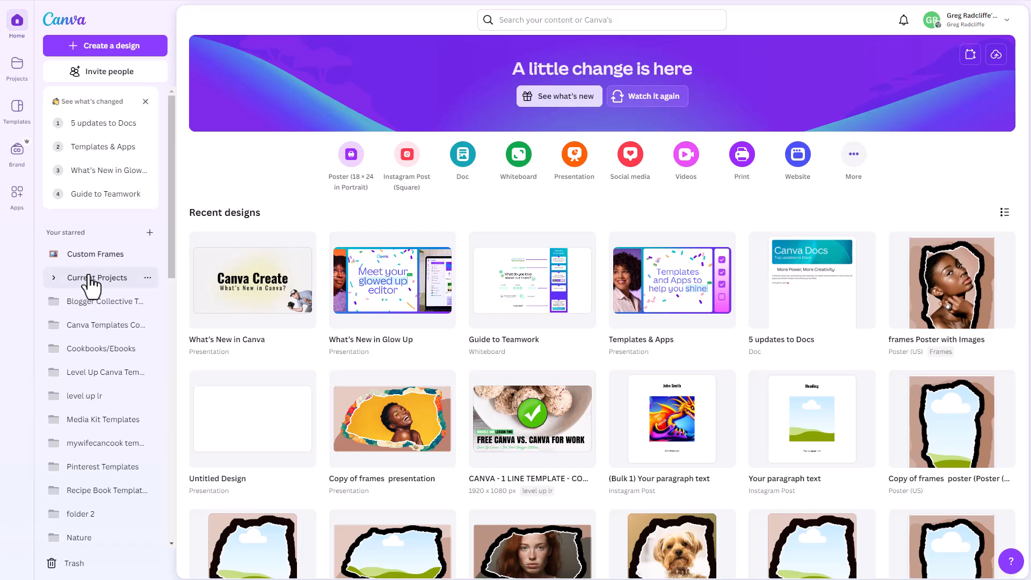
left_click(54, 254)
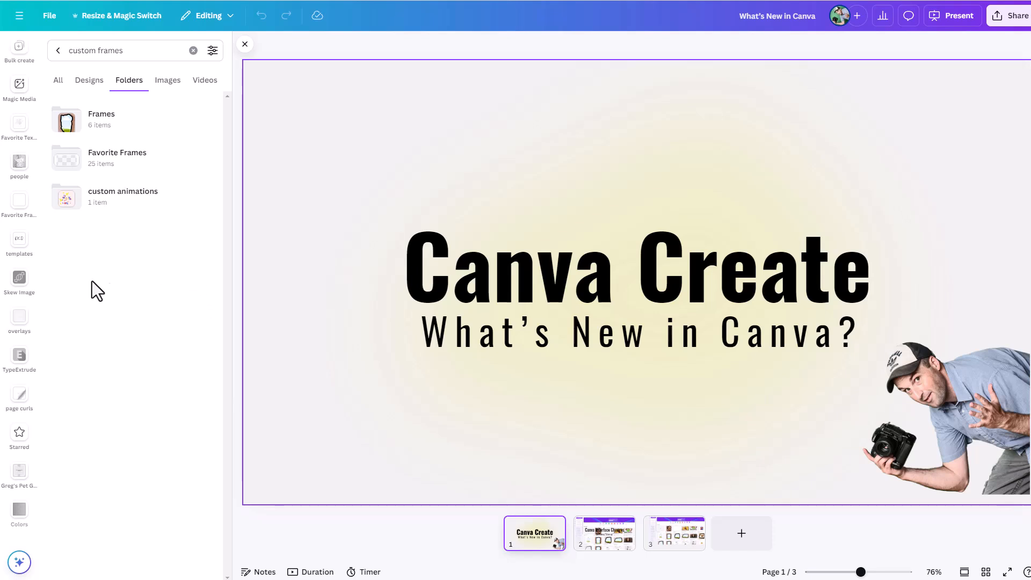
Compare the apps and folders beside the What's New in Canva design with the starred list on the home page.
scroll(15, 226, "up", 5)
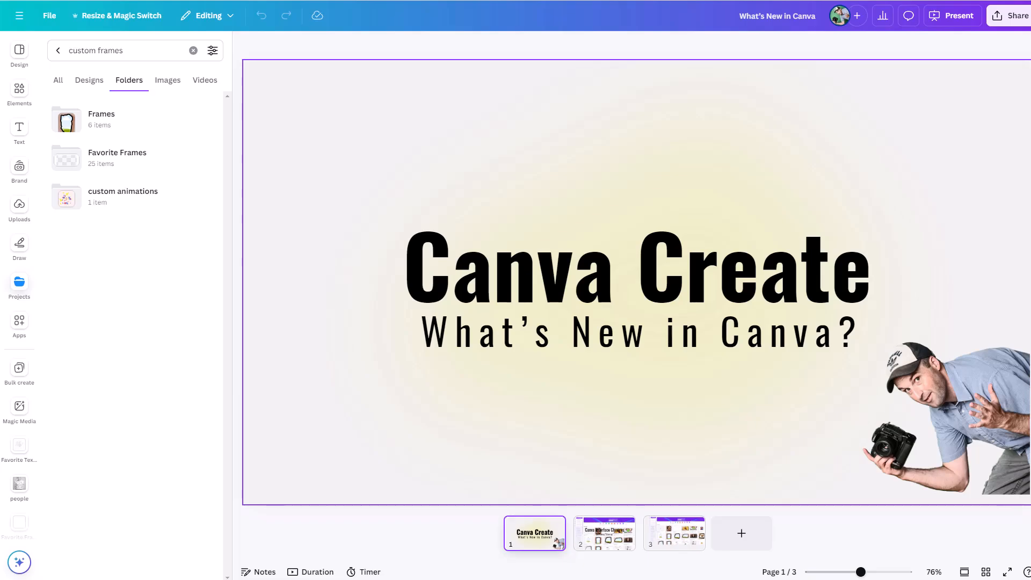
key("ctrl+Tab")
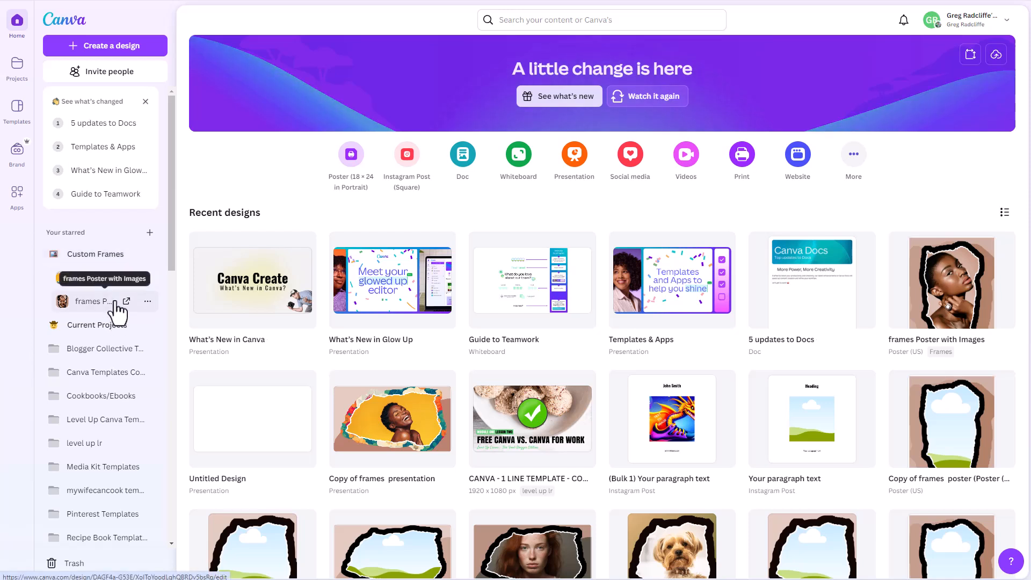
key("ctrl+Tab")
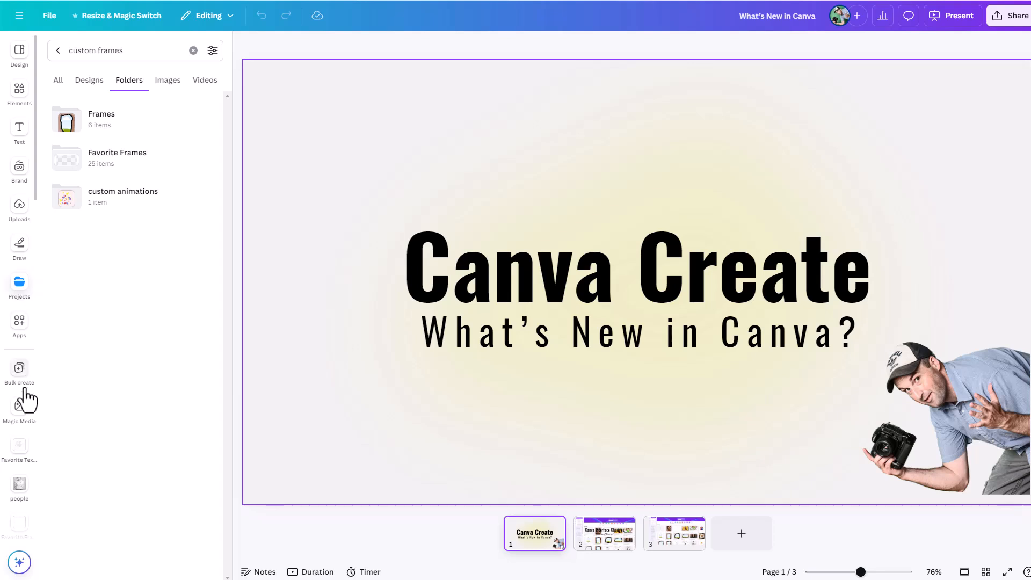
scroll(23, 432, "down", 8)
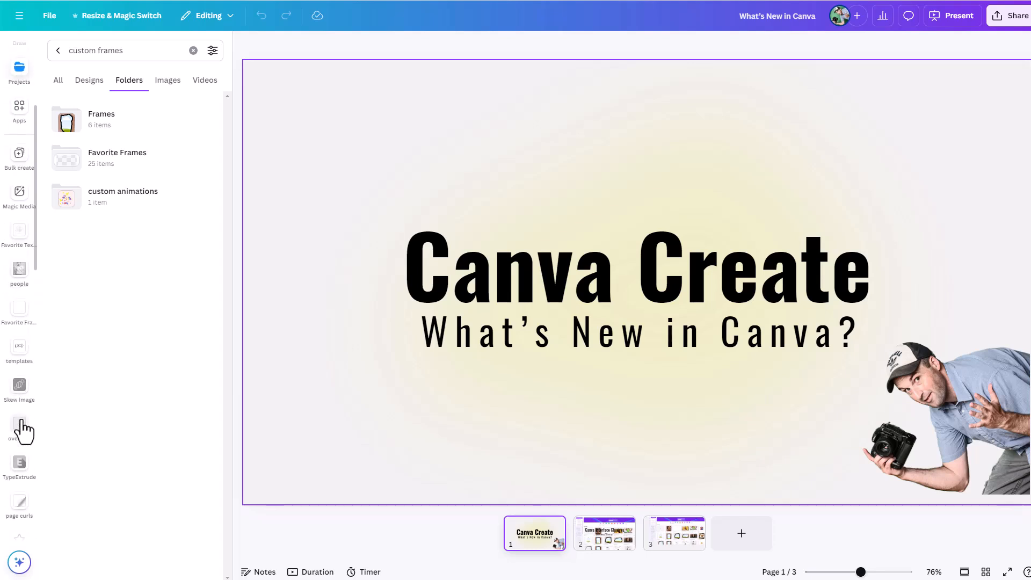
scroll(22, 419, "up", 5)
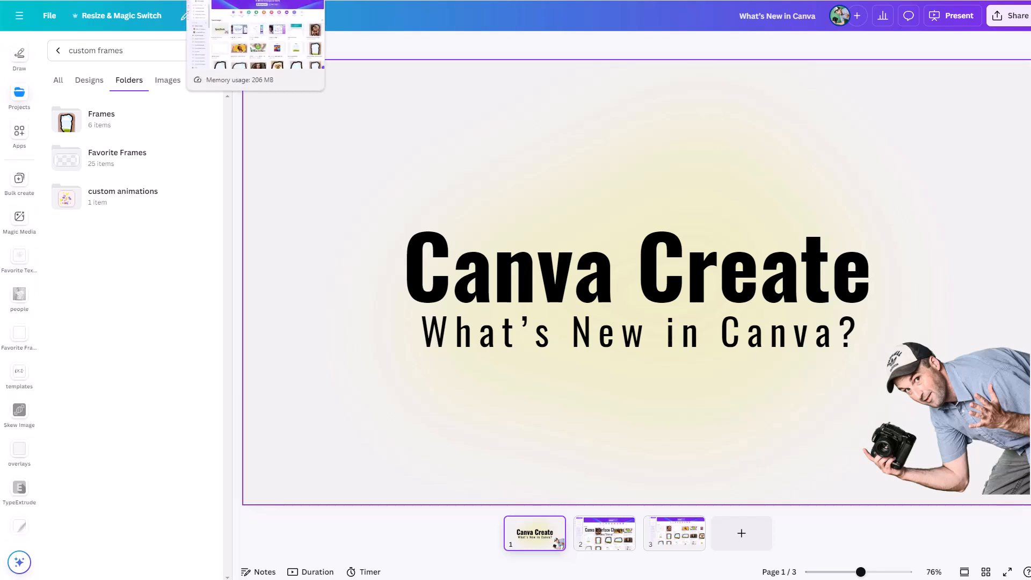
left_click(255, 1)
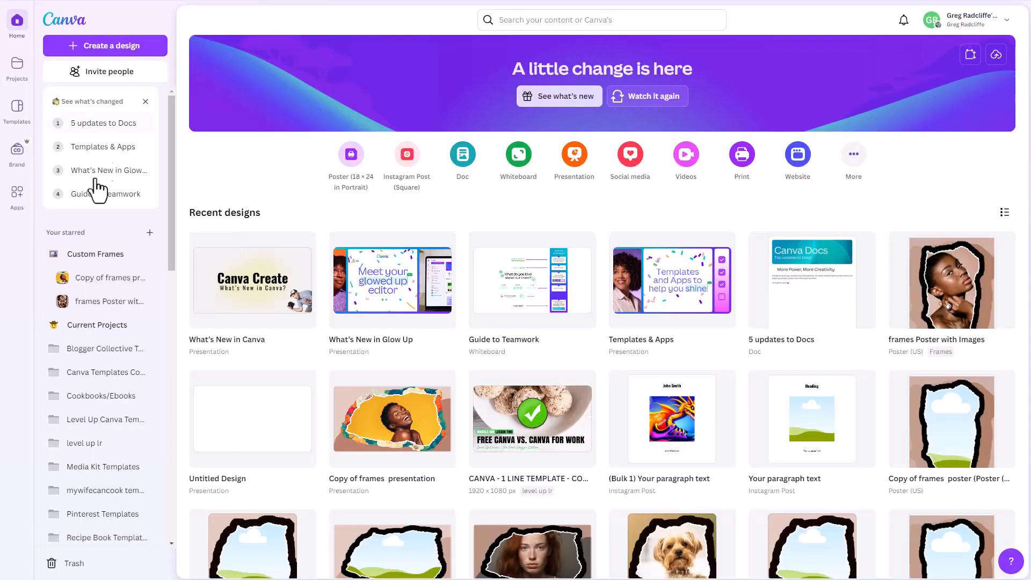
Move the Canva Templates Copy folder into the Custom Frames section and unstar it.
left_click_drag(103, 380, 108, 255)
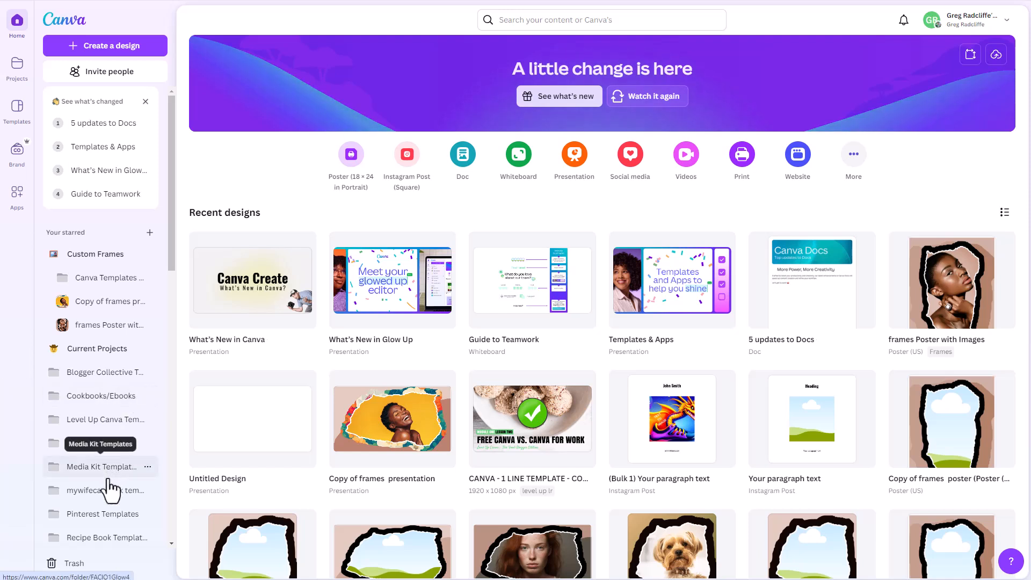
left_click(147, 278)
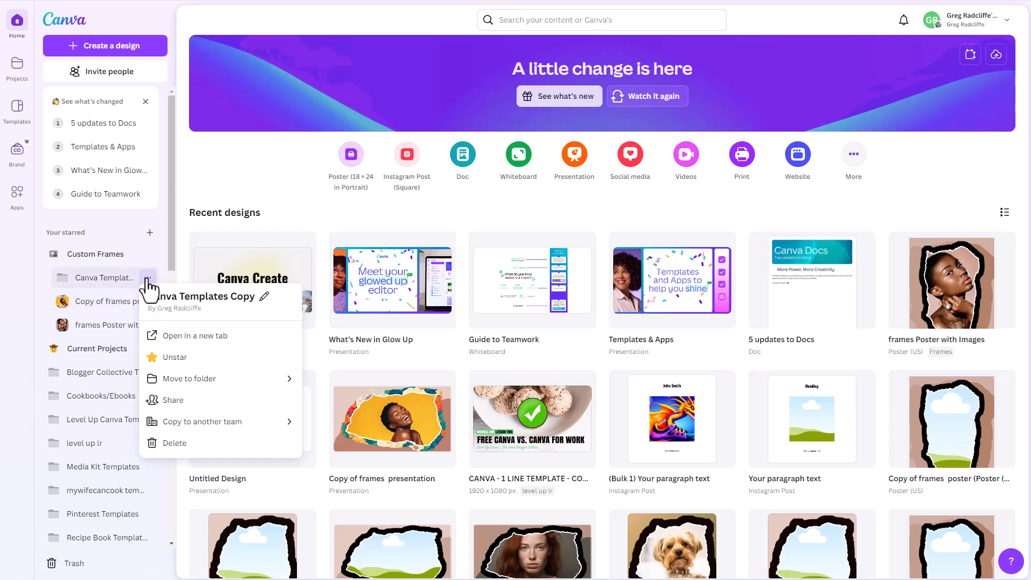
left_click(167, 359)
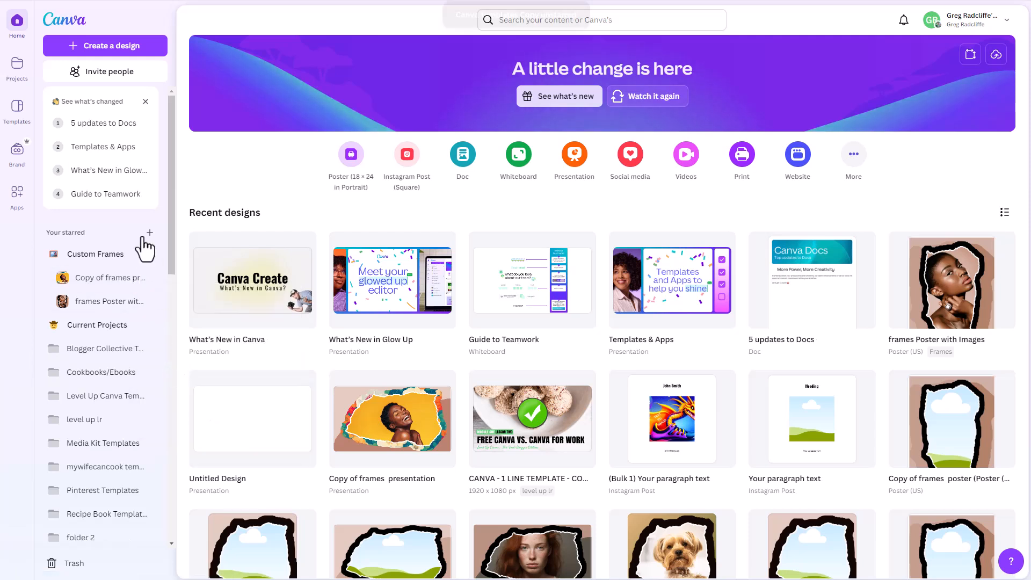
Unstar the Blogger Collective Templates, Cookbooks/Ebooks and Level Up Canva folders.
left_click(148, 350)
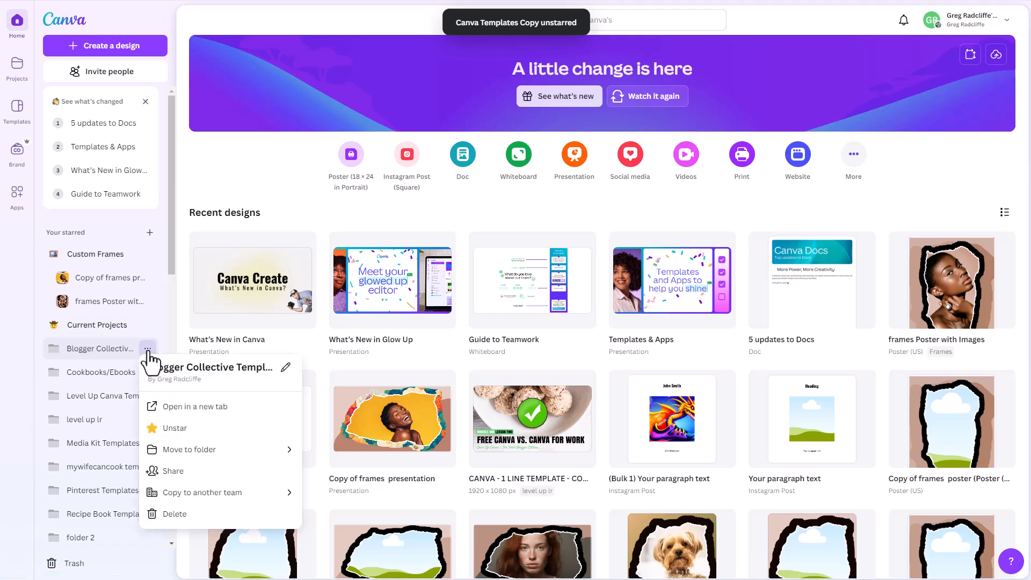
left_click(169, 428)
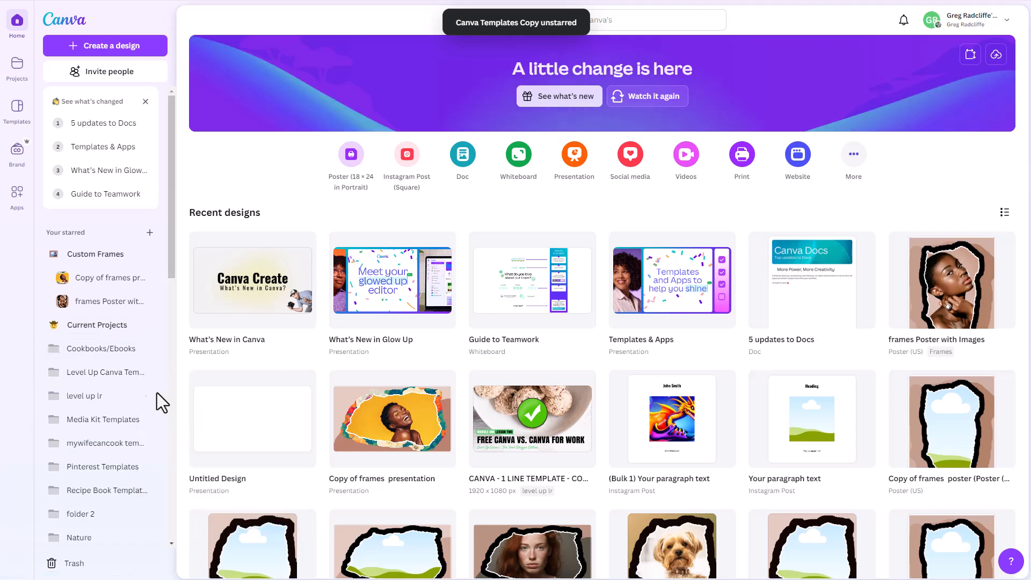
left_click(148, 349)
left_click(174, 428)
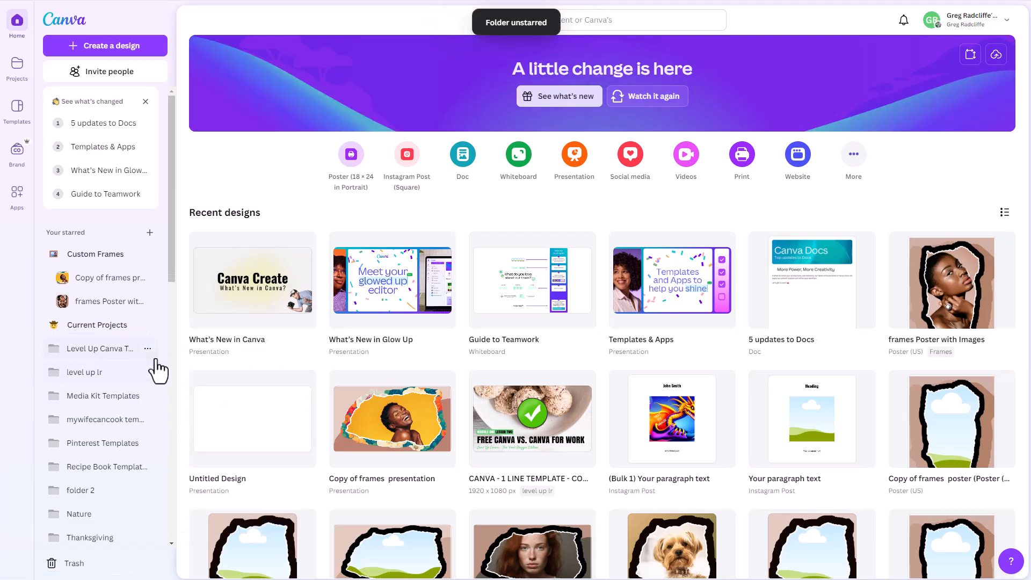
left_click(148, 349)
left_click(169, 429)
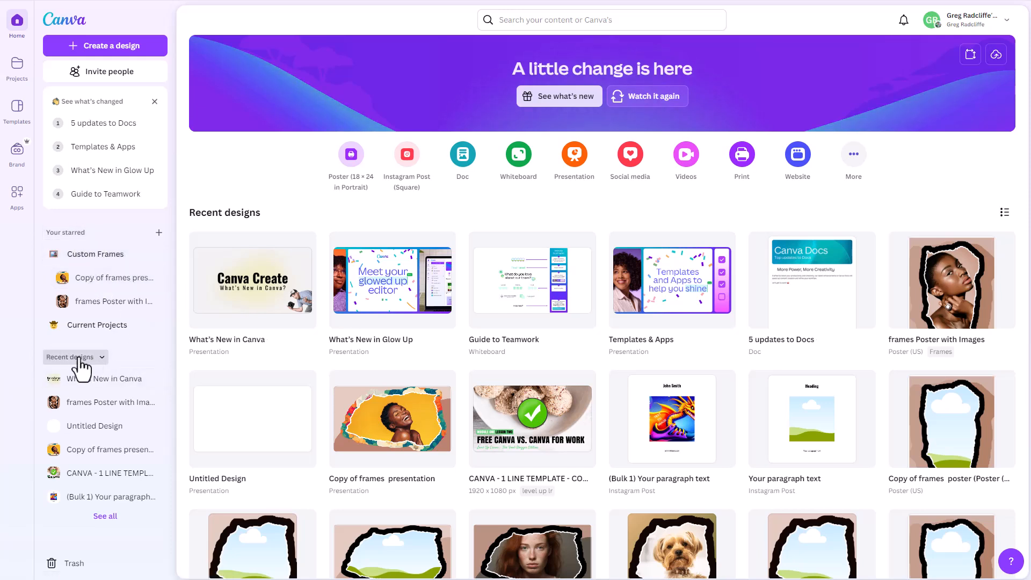
Collapse the Recent designs list beneath the starred items.
left_click(101, 357)
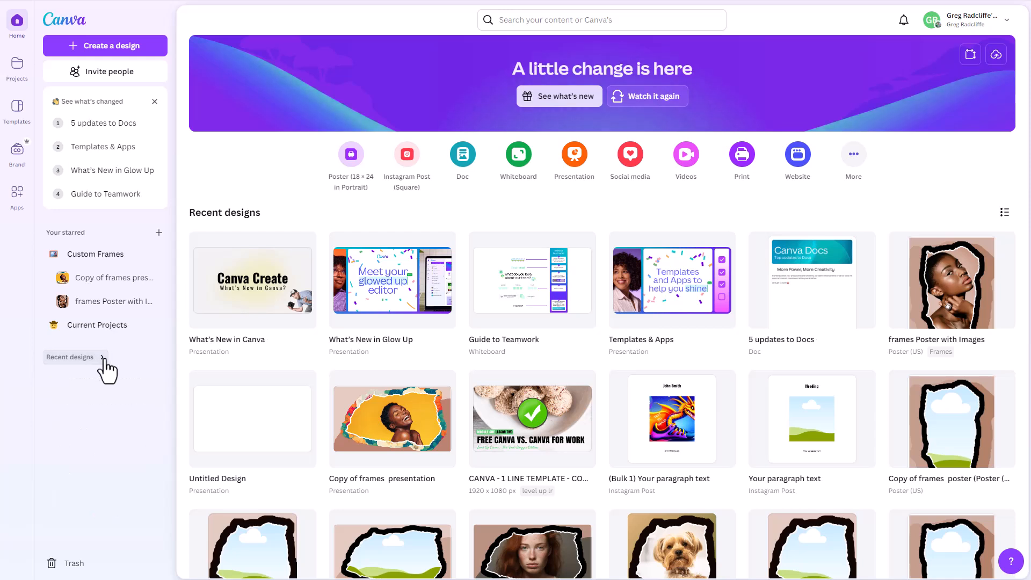
Expand the Recent designs list and open the starred Copy of frames presentation from the Custom Frames section.
left_click(101, 357)
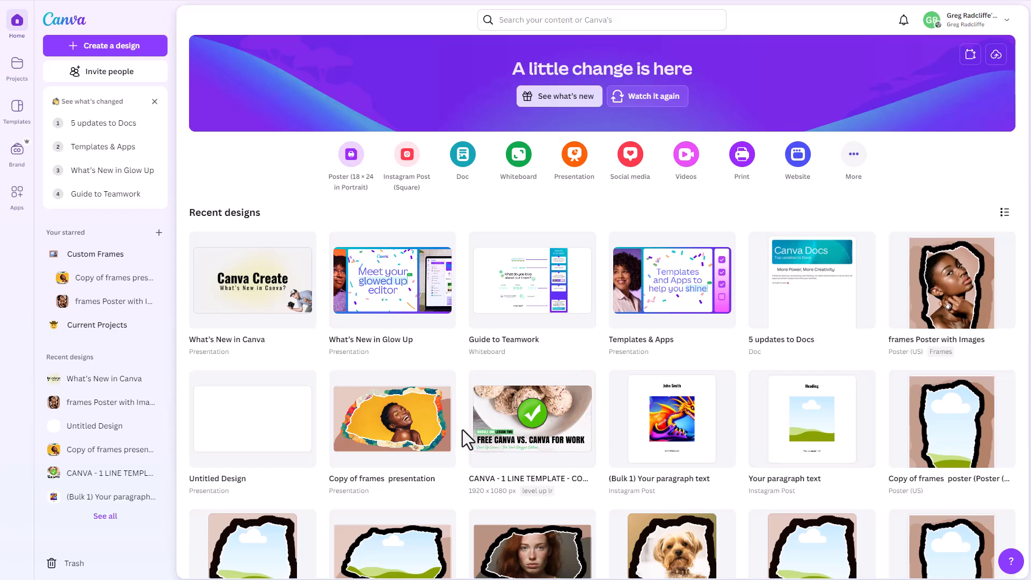
left_click(99, 281)
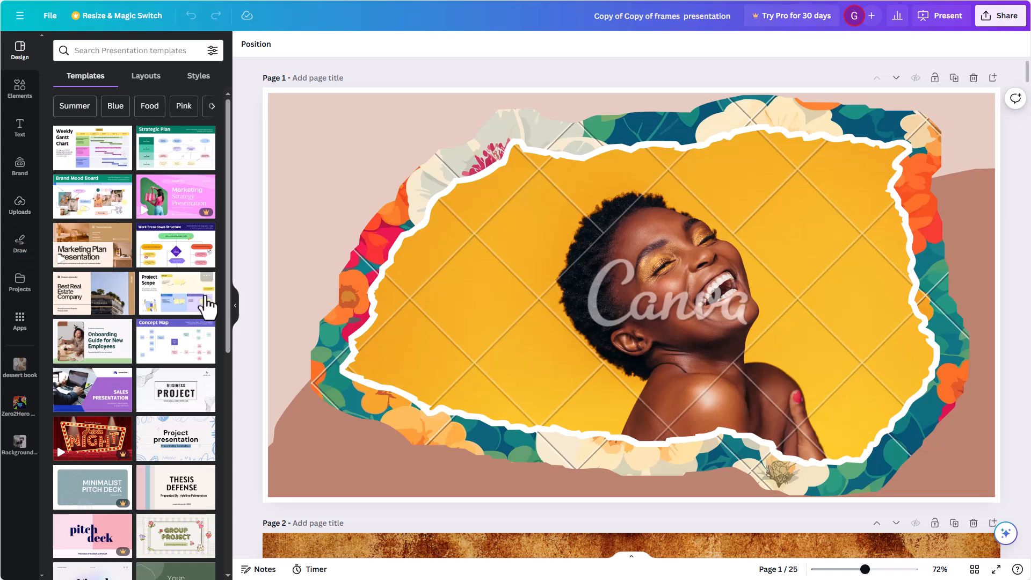
Hide the side panel of Copy of Copy of frames presentation in the old editor, and briefly view its Elements.
left_click(236, 307)
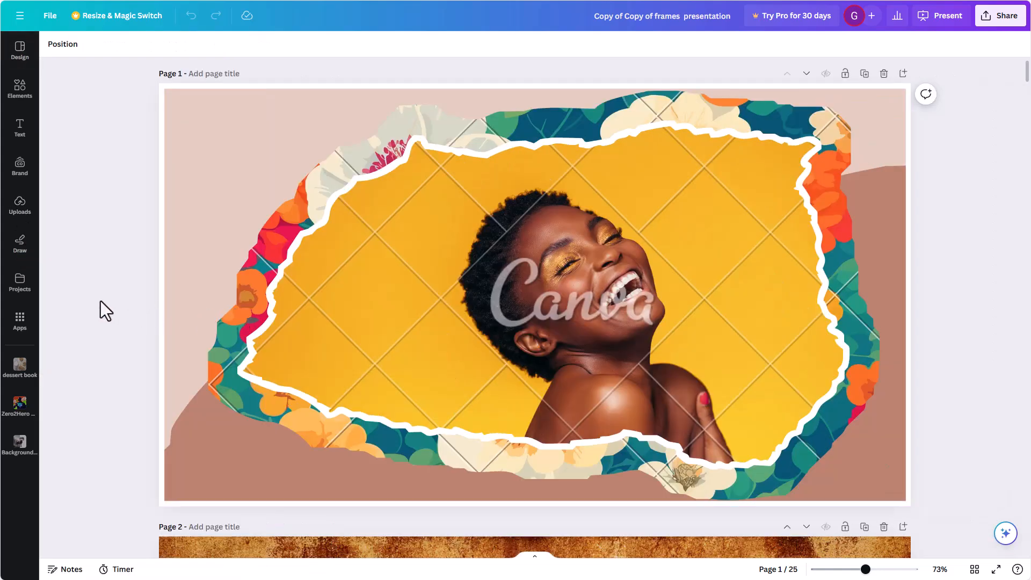
left_click(20, 88)
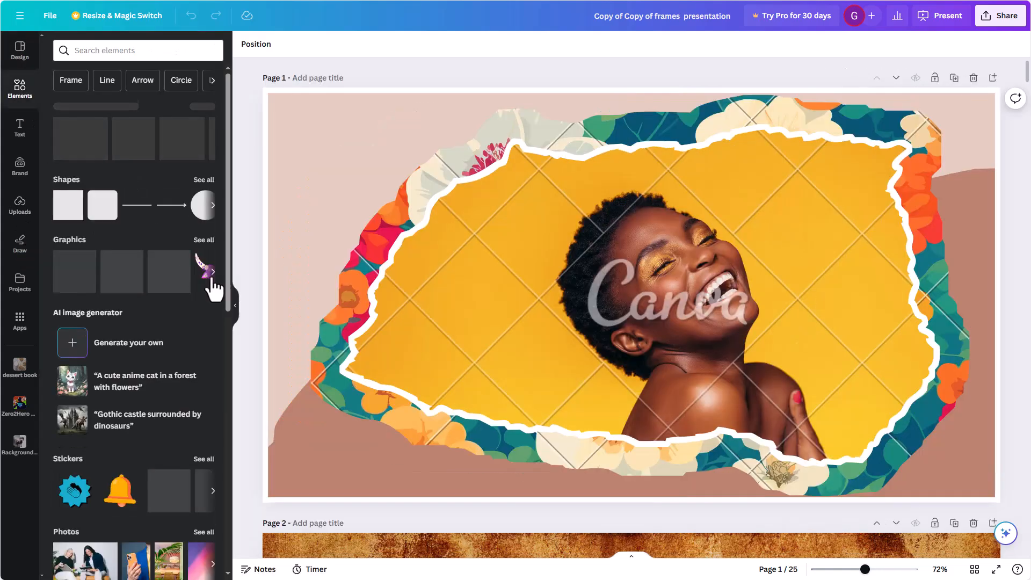
left_click(236, 309)
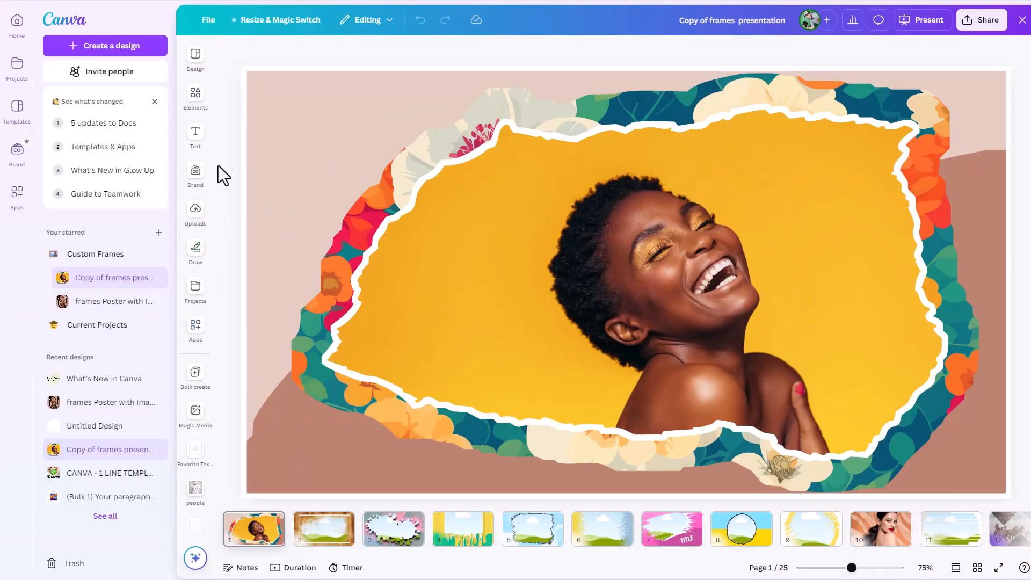
Preview the Design and Elements panels floating over the Copy of frames presentation in the new editor, and dismiss them.
left_click(197, 97)
left_click(198, 59)
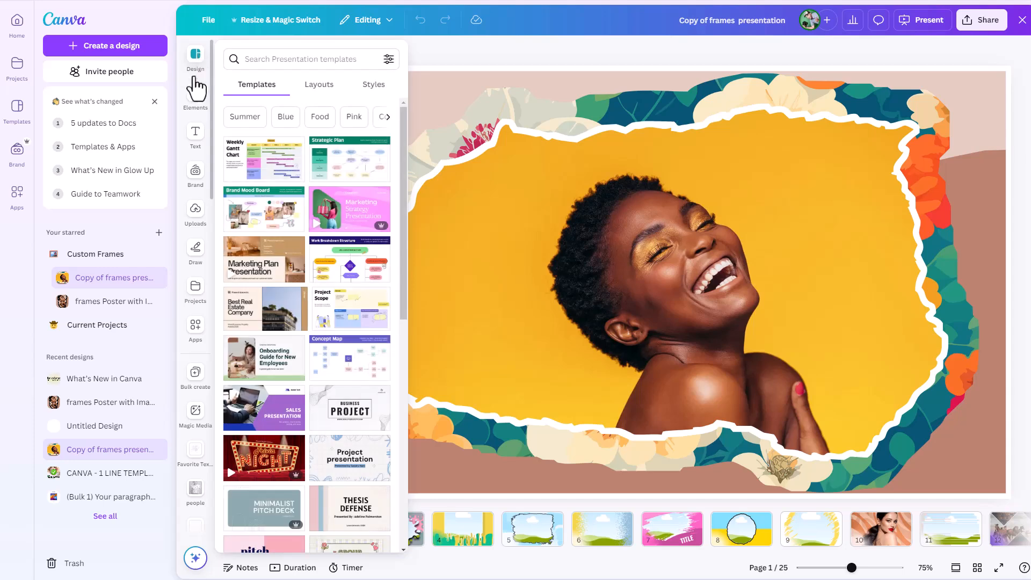
left_click(195, 102)
left_click(458, 60)
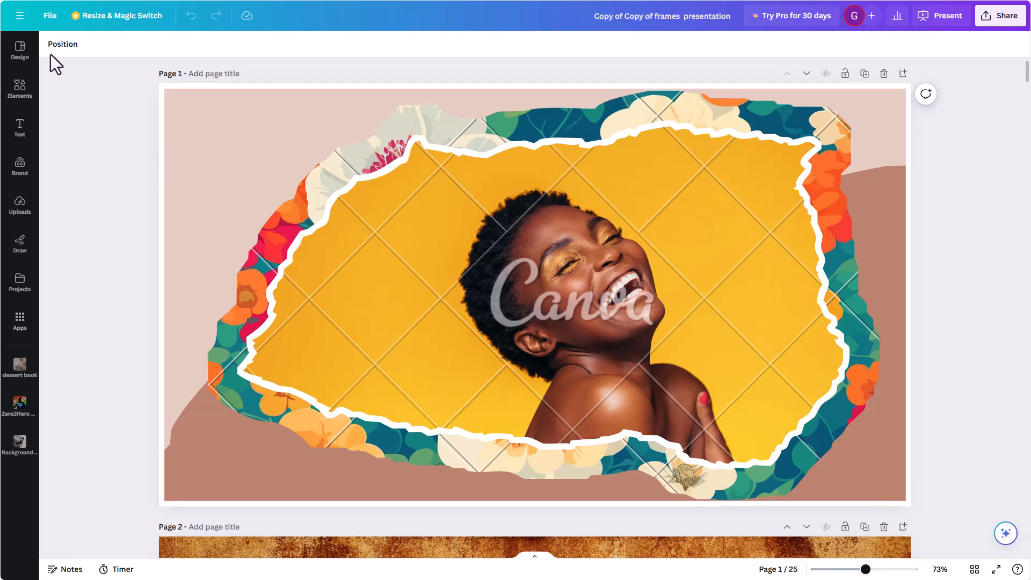
Check the main menu in the old editor, and hide the home sidebar beside the presentation in the new editor.
left_click(20, 16)
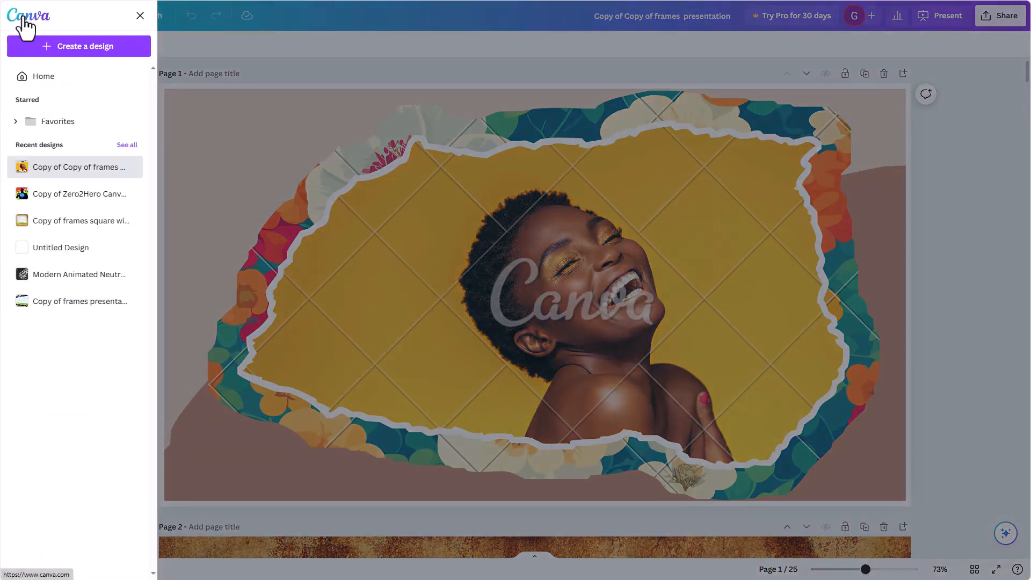
left_click(140, 16)
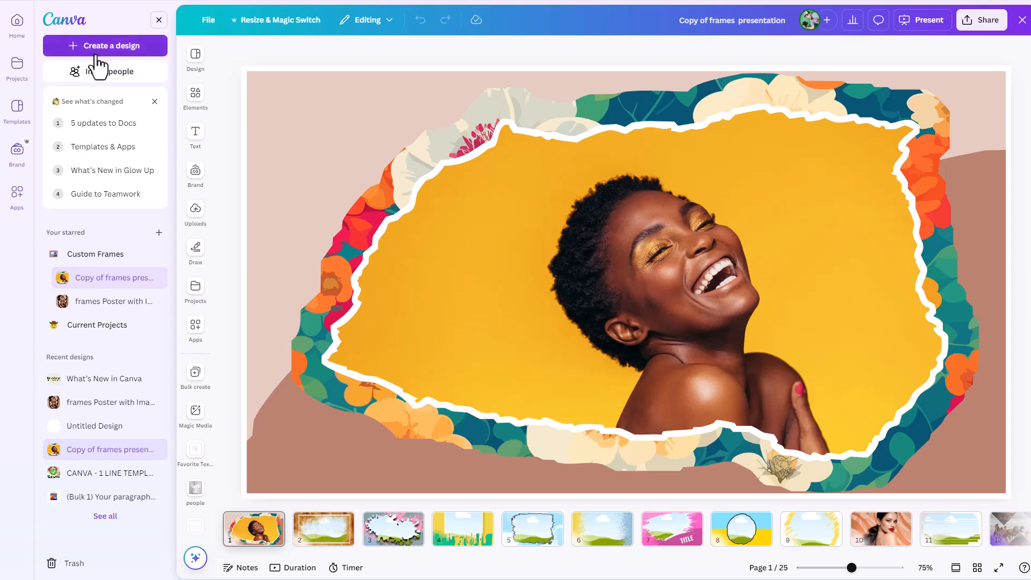
left_click(158, 21)
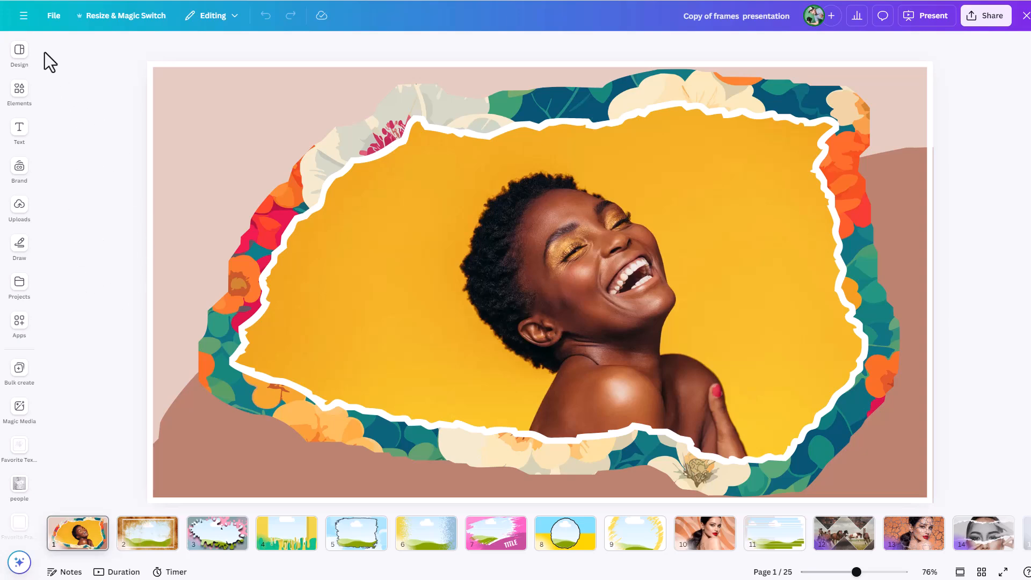
View the Design, Elements and Brand panels, and dock the Design panel beside the canvas before closing it.
left_click(19, 53)
left_click(20, 91)
left_click(21, 177)
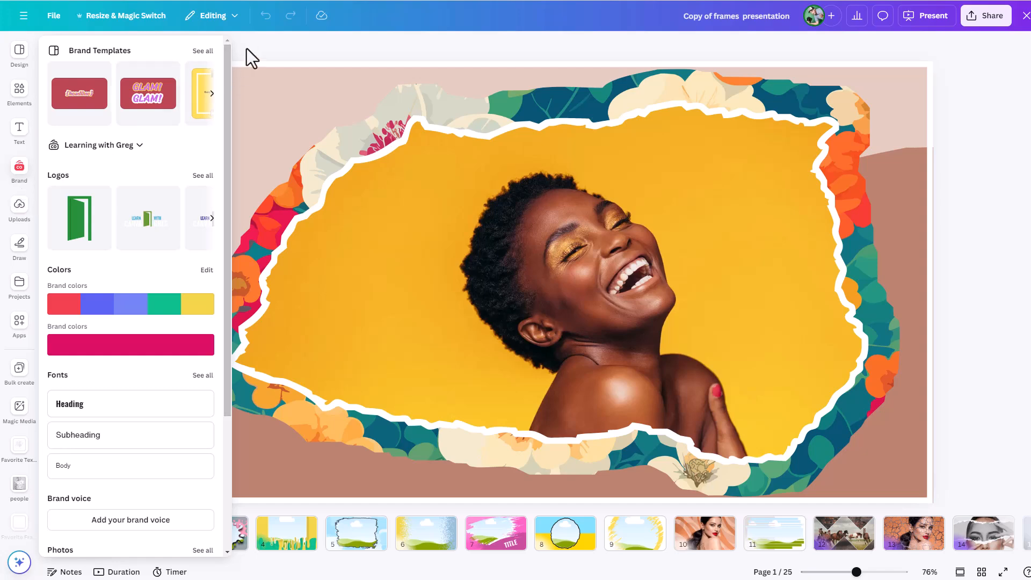
left_click(53, 51)
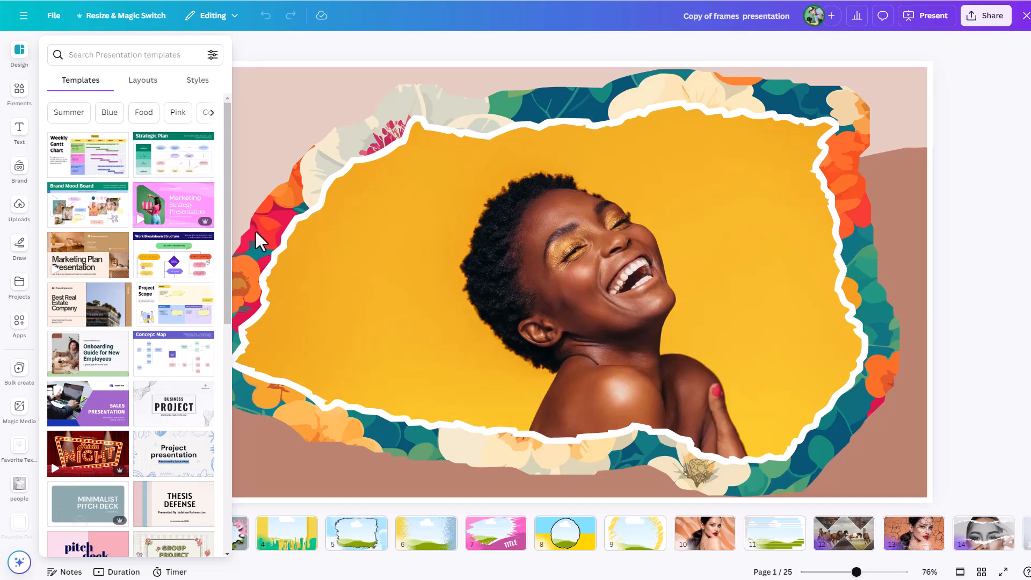
left_click(20, 54)
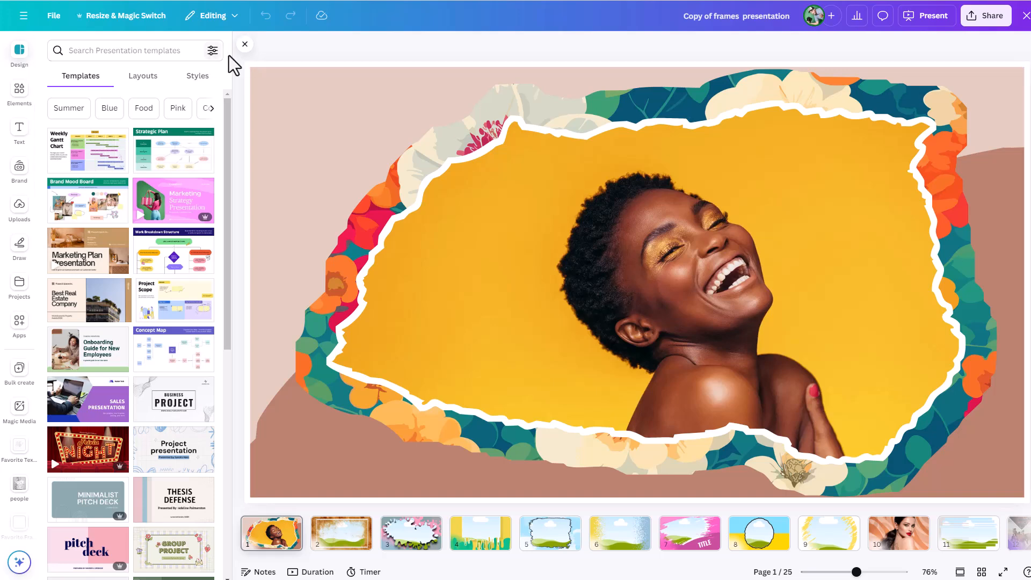
left_click(18, 58)
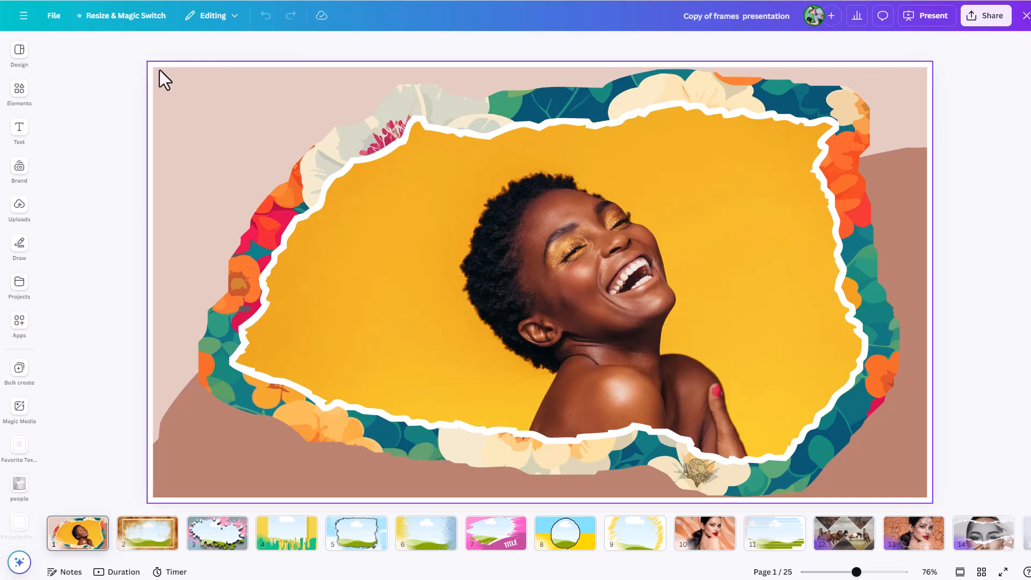
Compare the floating Elements and Text panels with the docked Text panel, and take a brief look at Brand.
left_click(10, 96)
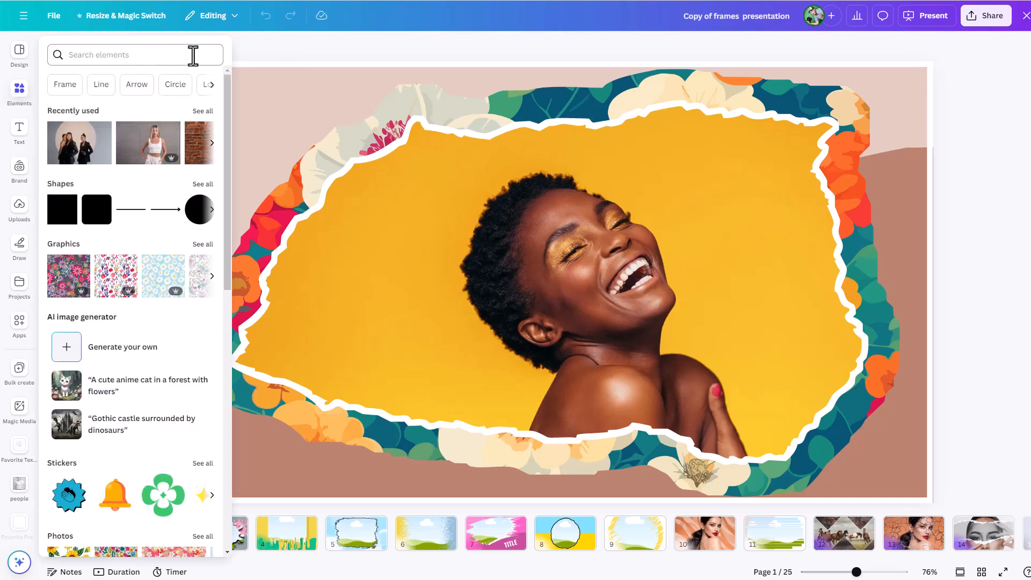
left_click(279, 49)
left_click(20, 128)
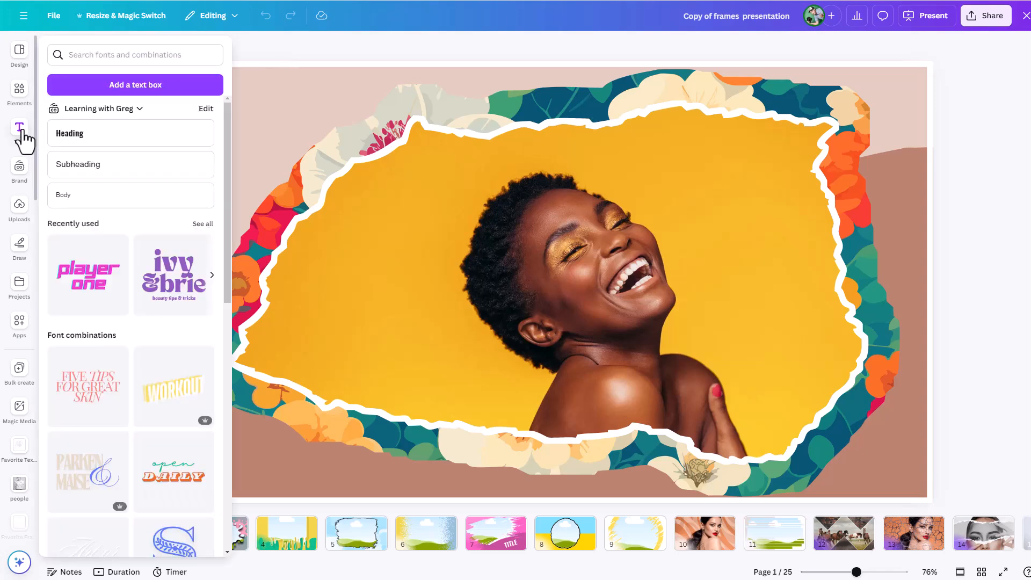
left_click(275, 58)
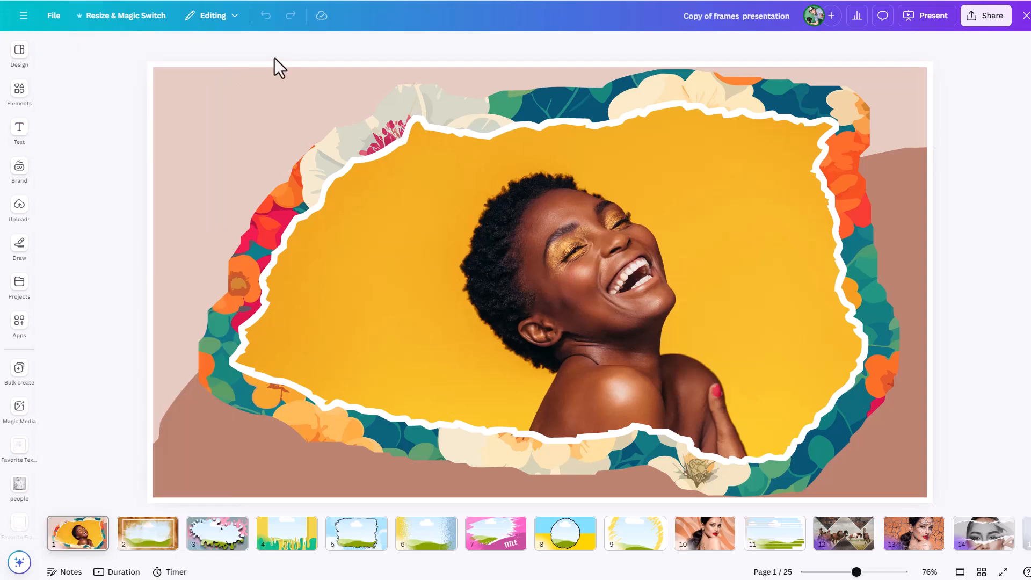
left_click(21, 131)
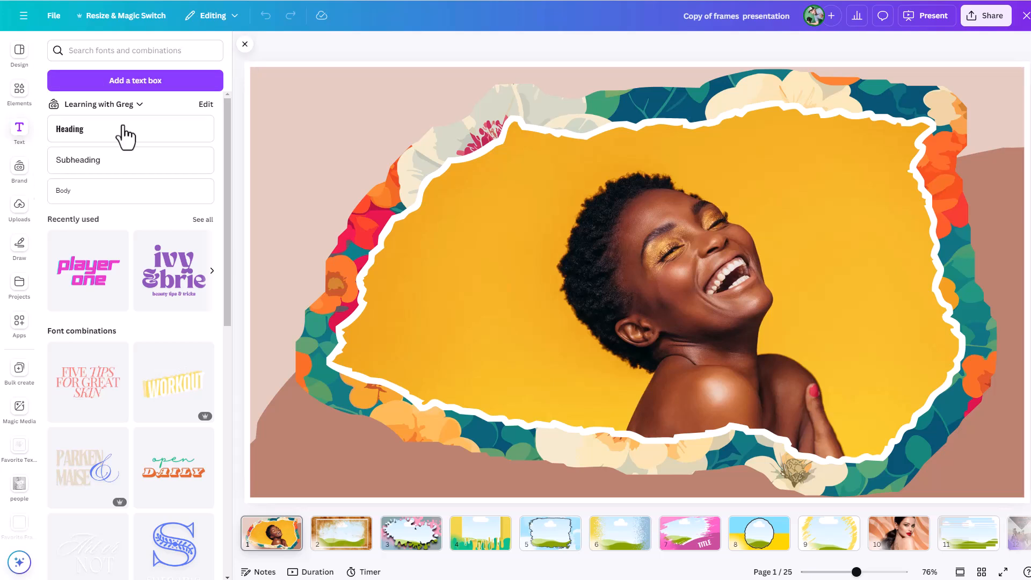
left_click(245, 45)
left_click(27, 177)
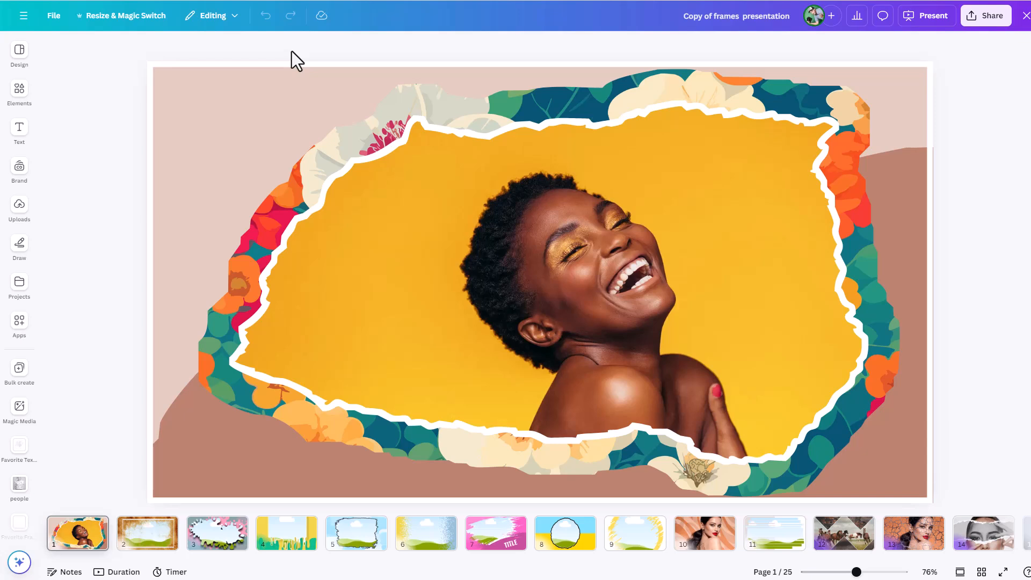
Compare the starred items in the home sidebar with the Folders view of Projects, and close both.
left_click(22, 16)
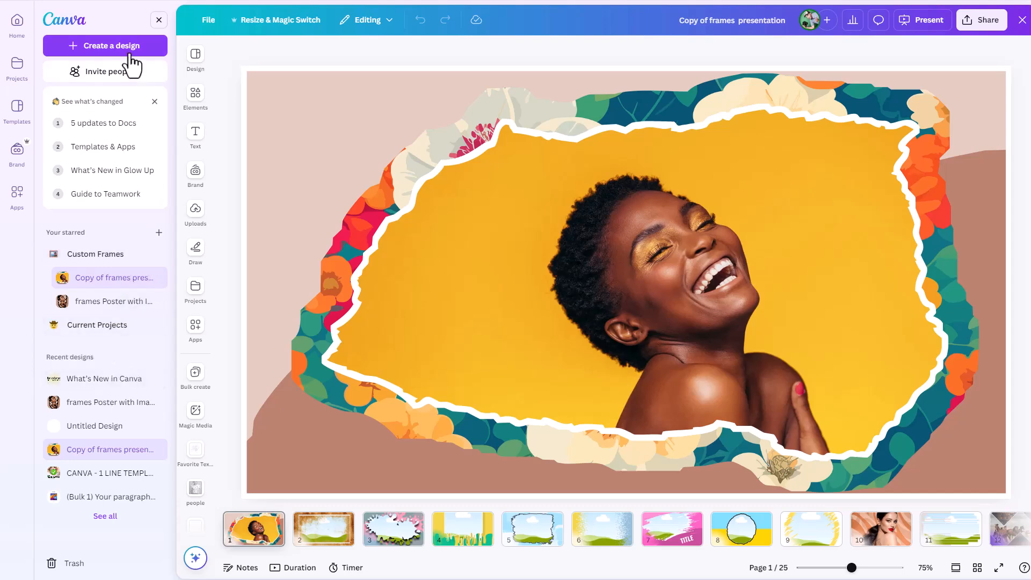
left_click(159, 20)
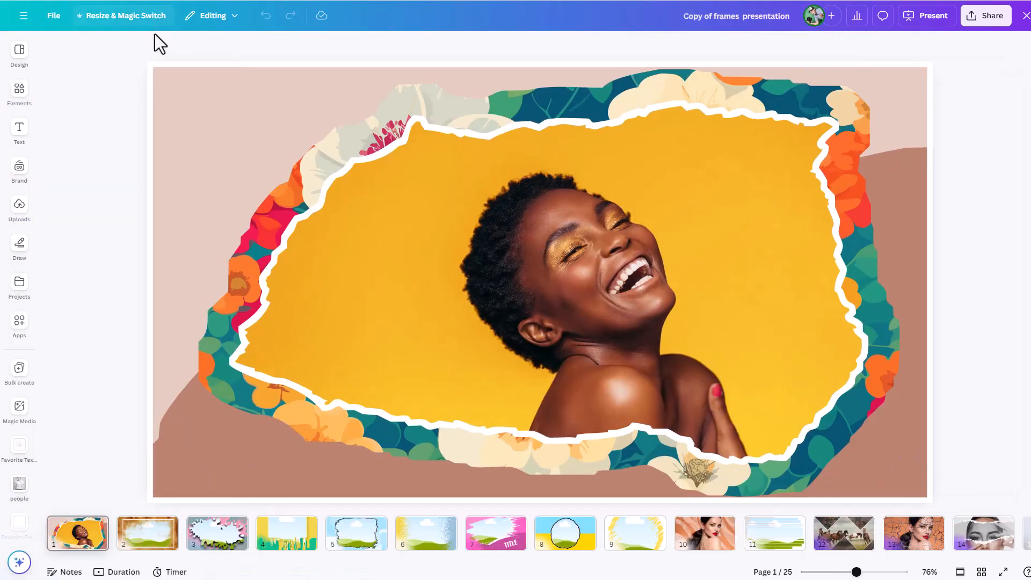
left_click(20, 284)
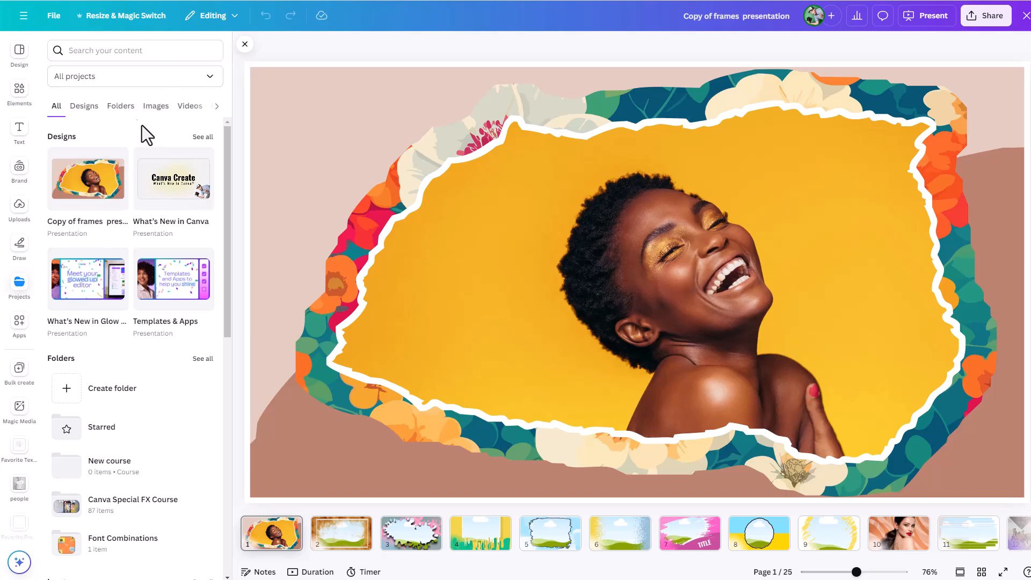
left_click(127, 117)
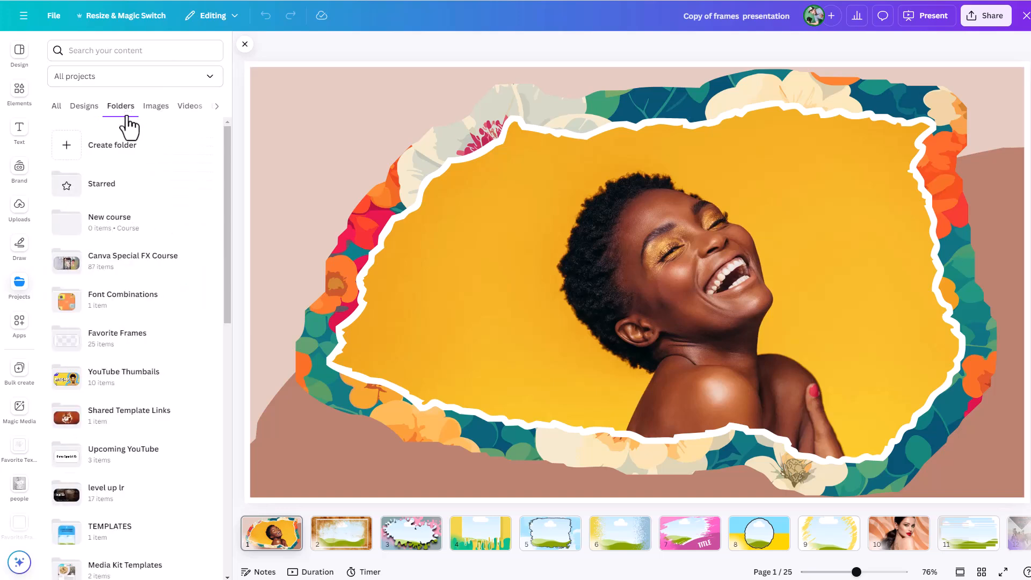
left_click(23, 16)
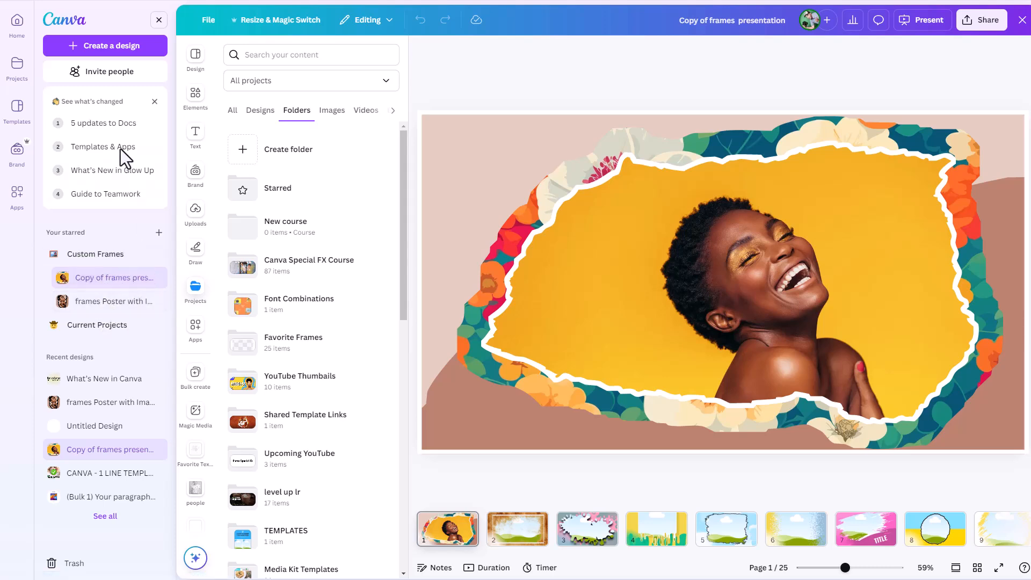
left_click(159, 19)
left_click(244, 45)
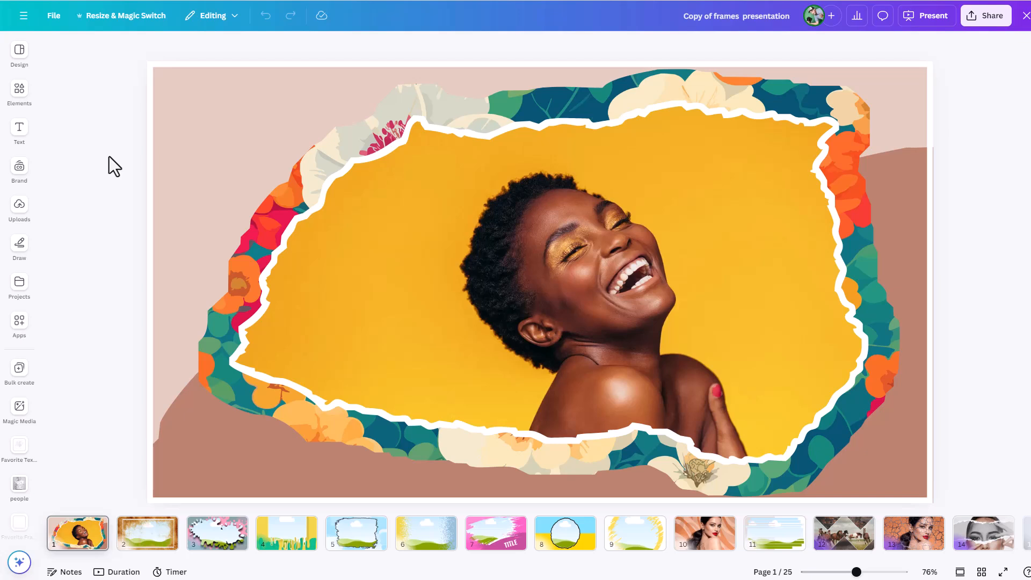
Preview the new editor's floating Design panel, and briefly show the page thumbnails in the old editor.
left_click(20, 50)
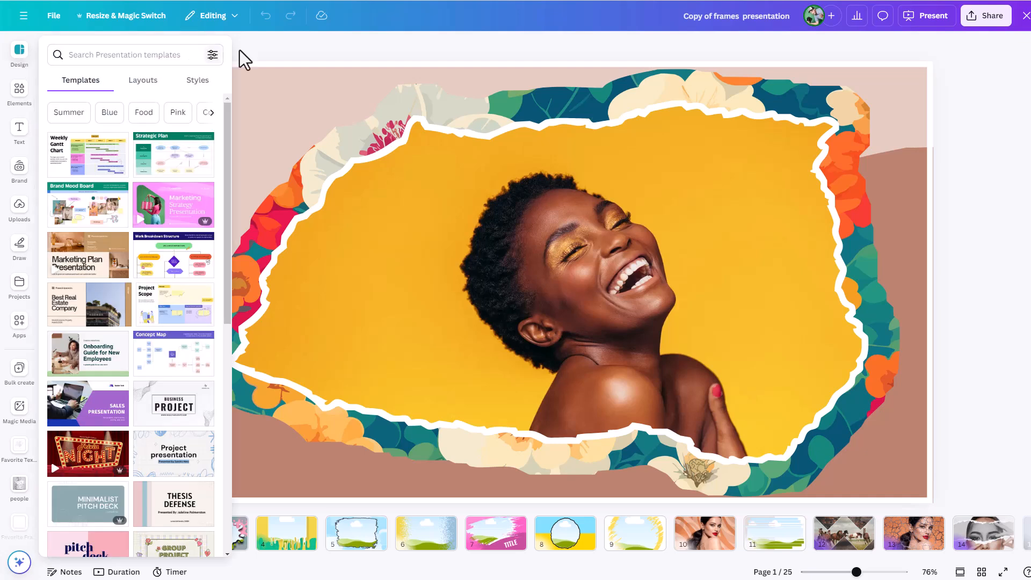
left_click(313, 47)
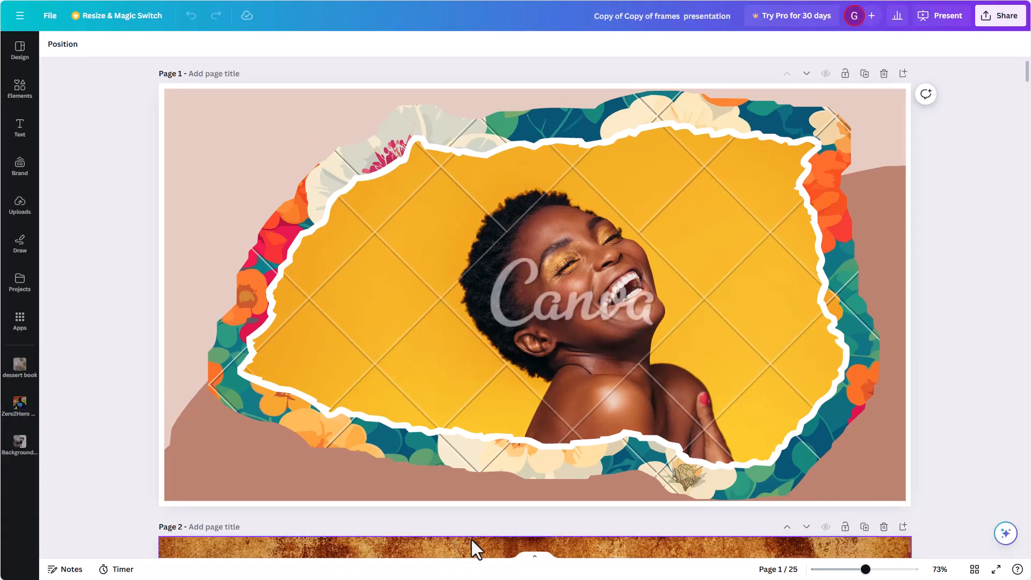
left_click(534, 563)
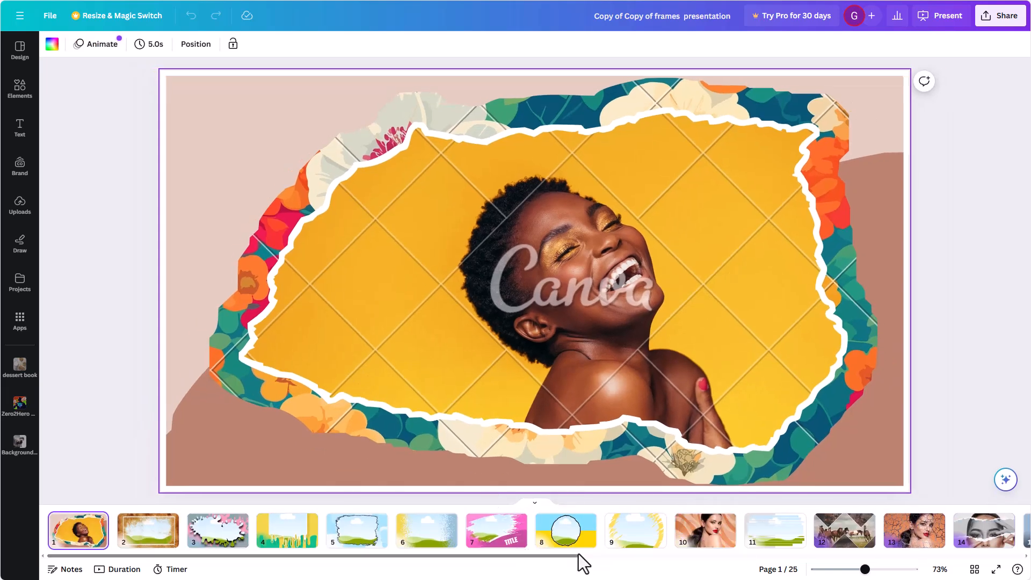
left_click(534, 506)
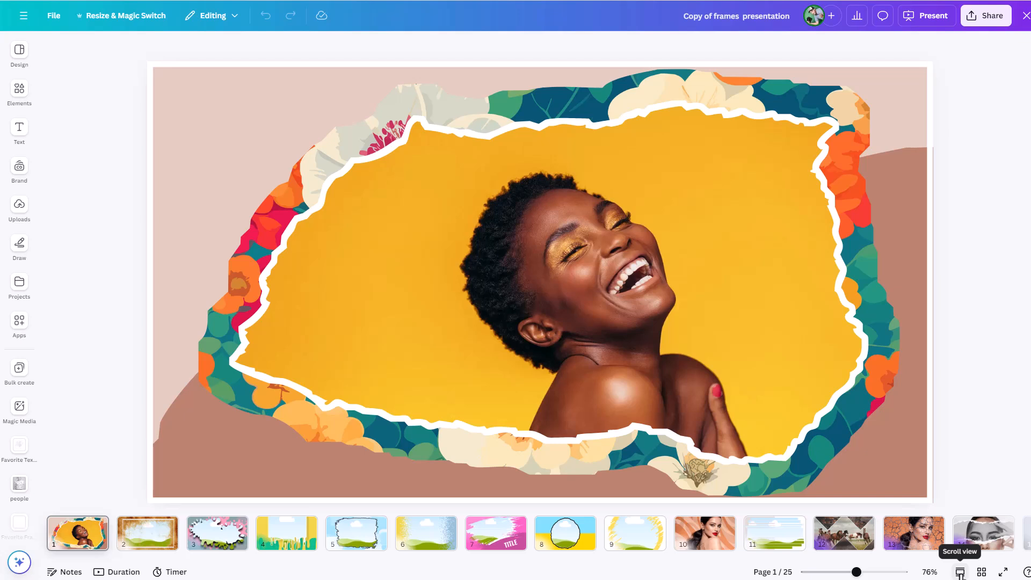
Compare the scroll, thumbnail and grid views of the Copy of frames presentation, and return to thumbnail view.
left_click(960, 573)
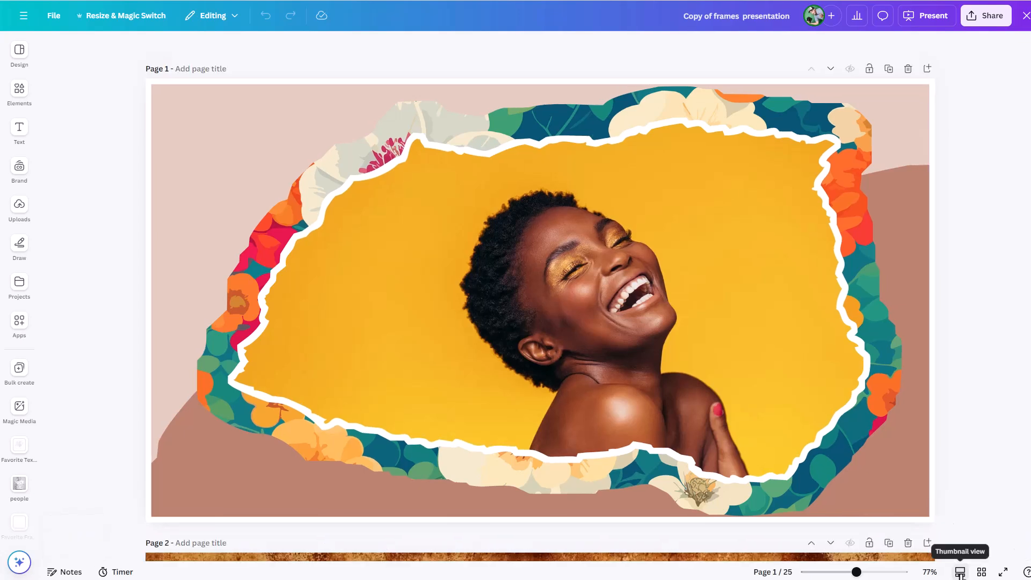
left_click(960, 573)
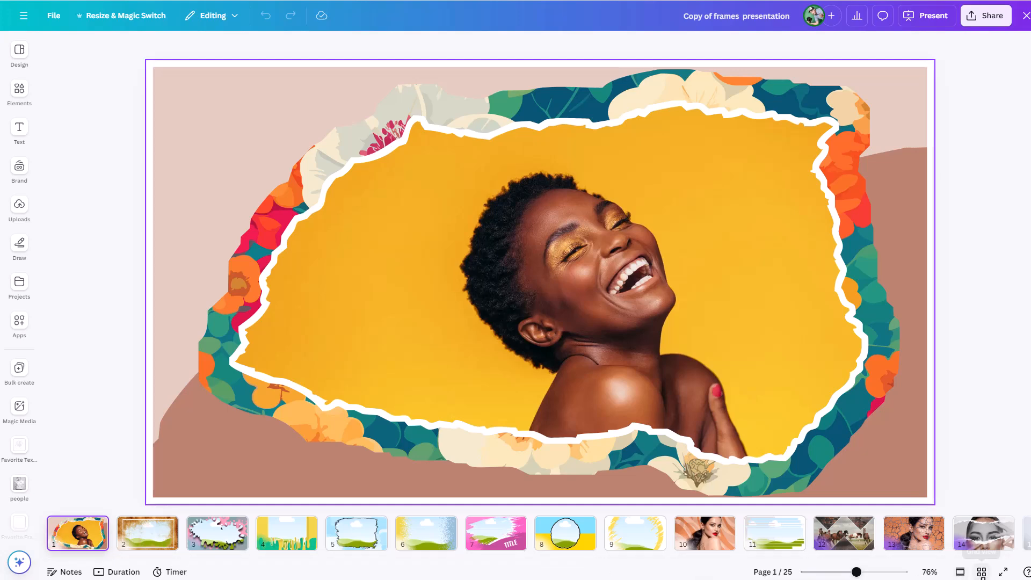
left_click(981, 573)
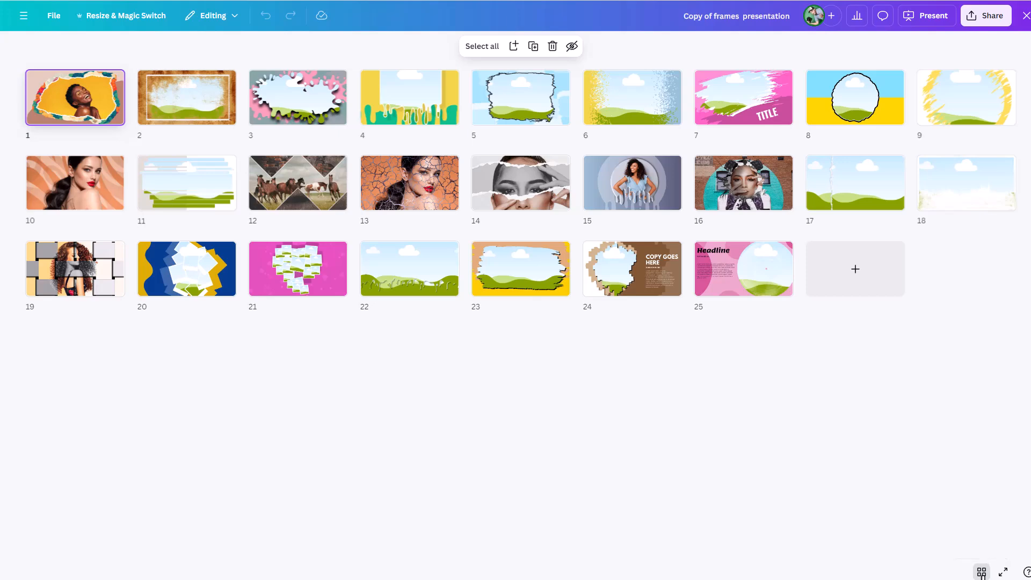
left_click(982, 573)
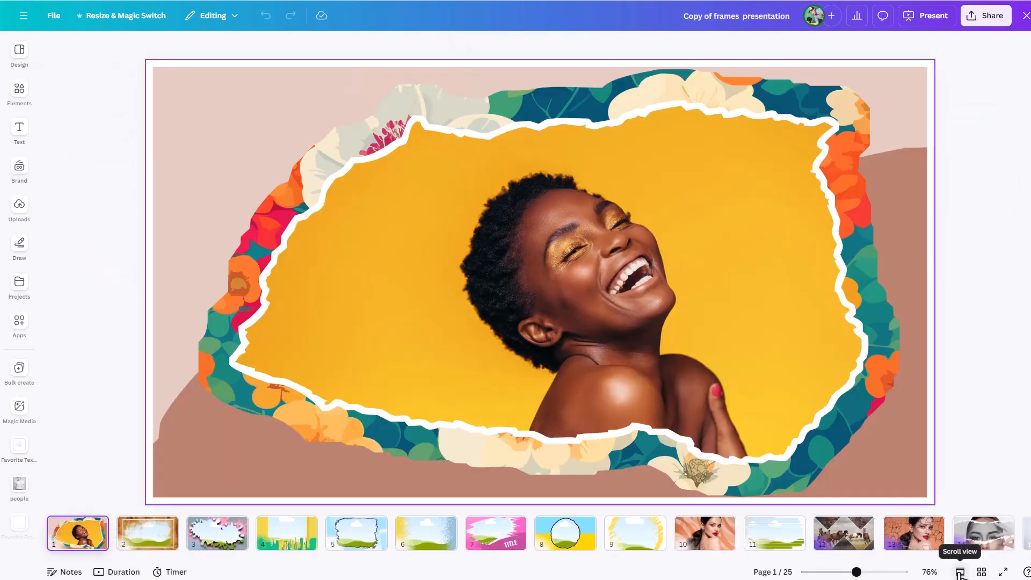
left_click(959, 573)
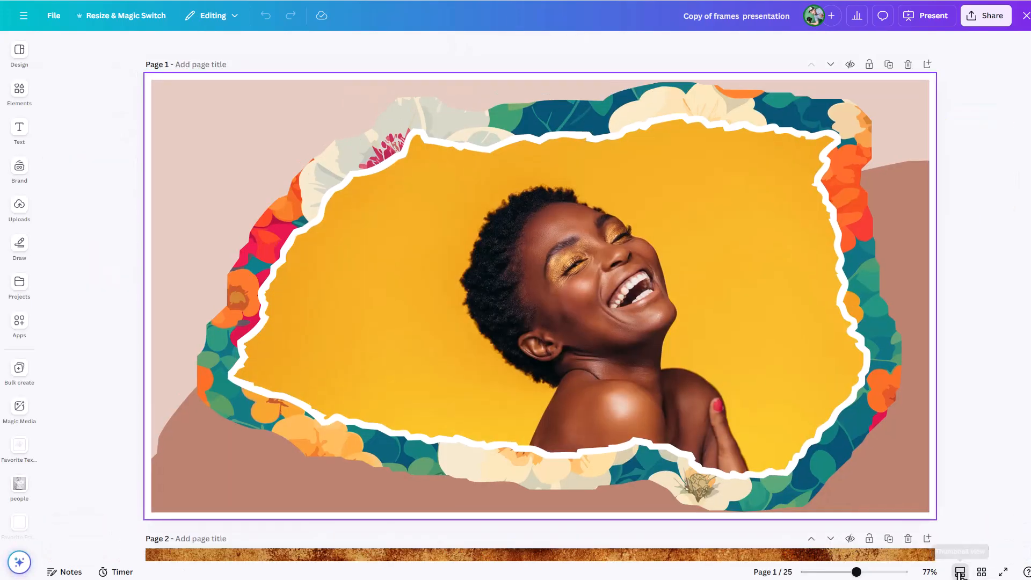
left_click(960, 572)
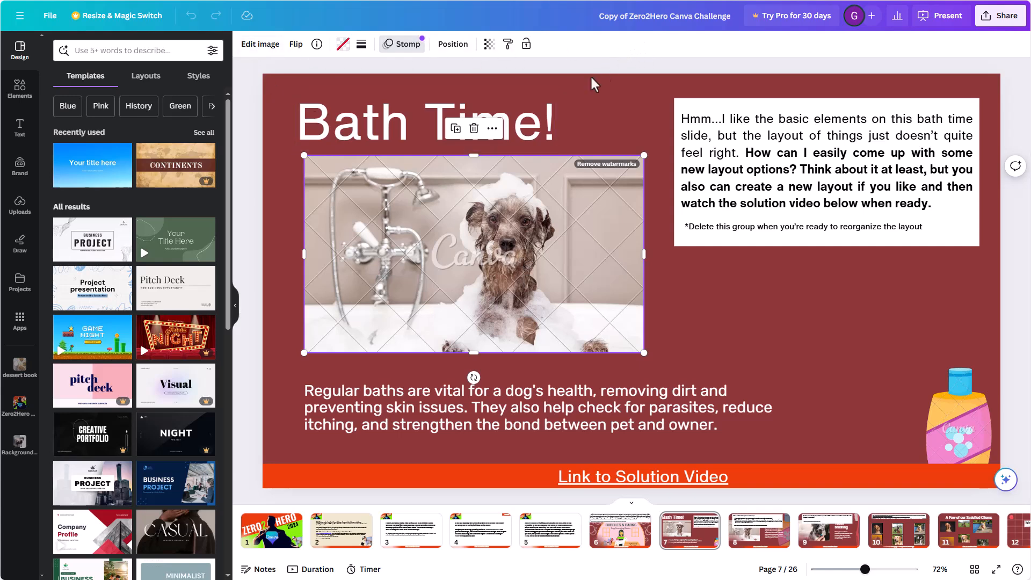
Compare the toolbar options for the Bath Time! title and the dog photo, including the photo's image editing tools.
left_click(390, 129)
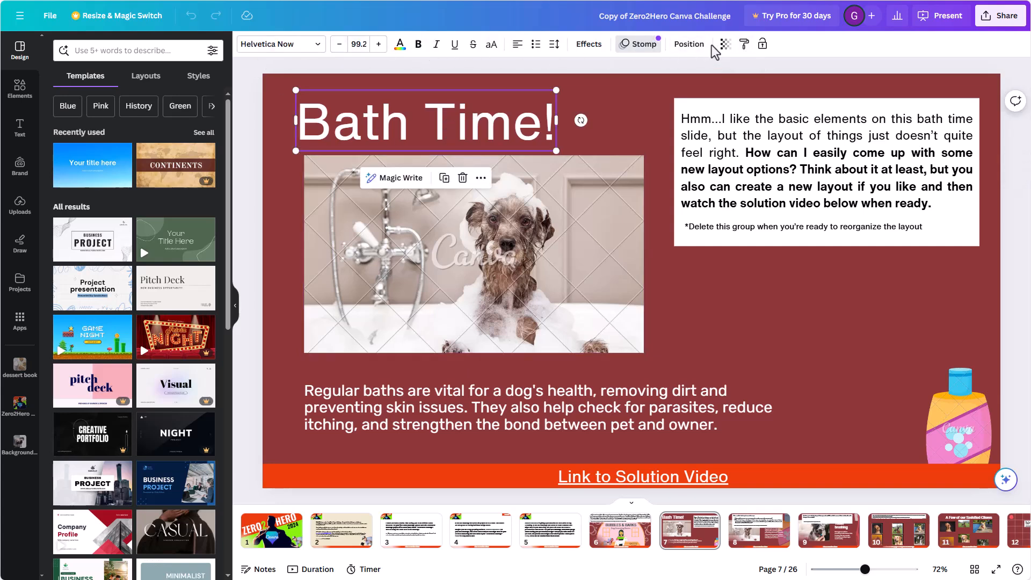
left_click(542, 247)
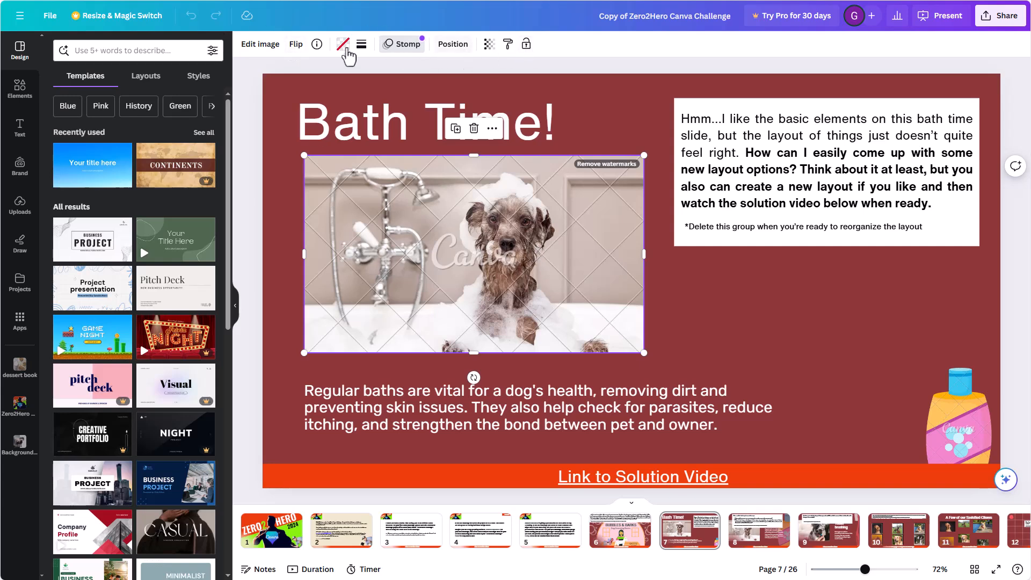
left_click(260, 44)
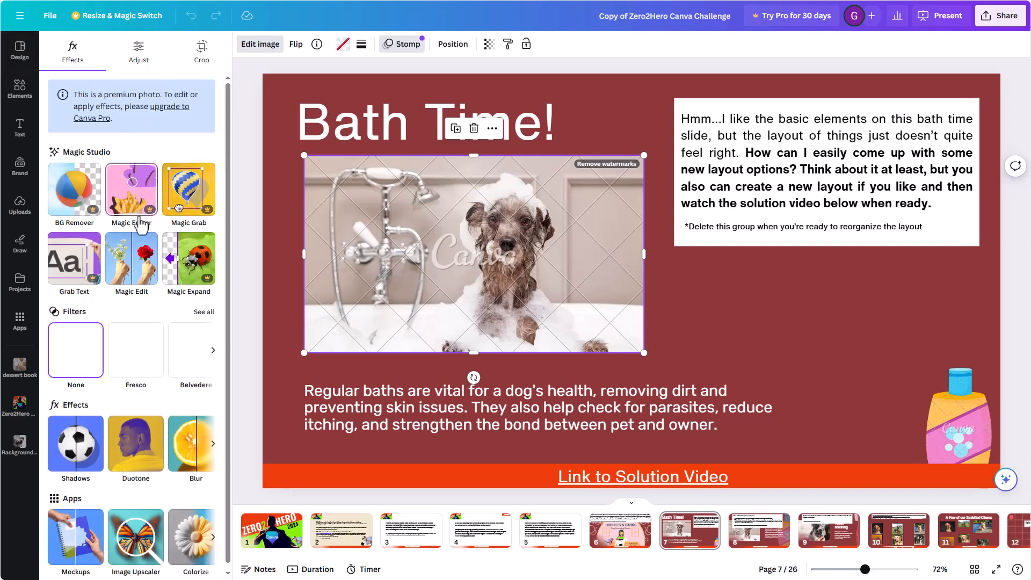
left_click(374, 129)
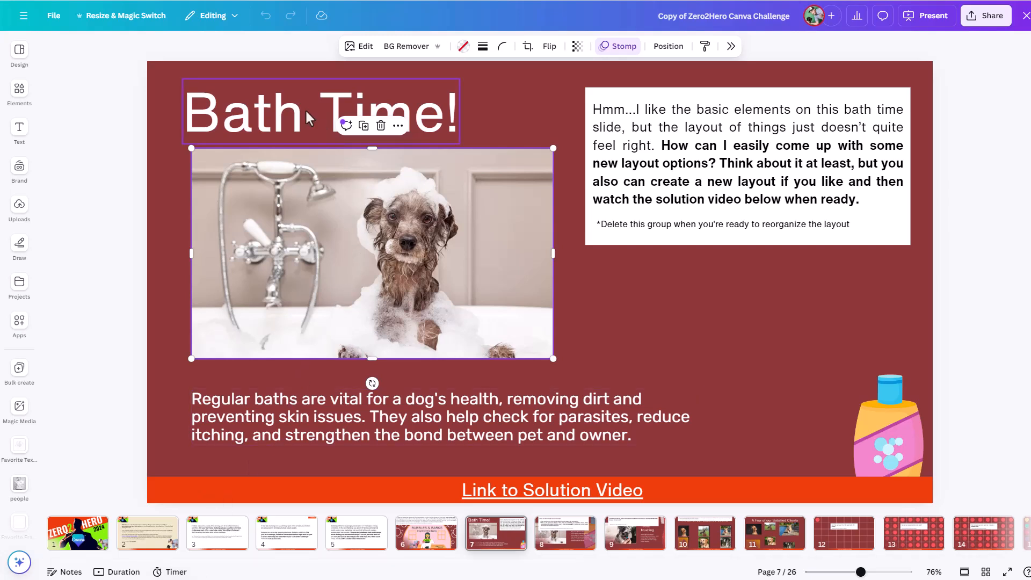
View the Editing, Commenting and Viewing mode choices in the new editor, and leave the mode as it is.
left_click(235, 15)
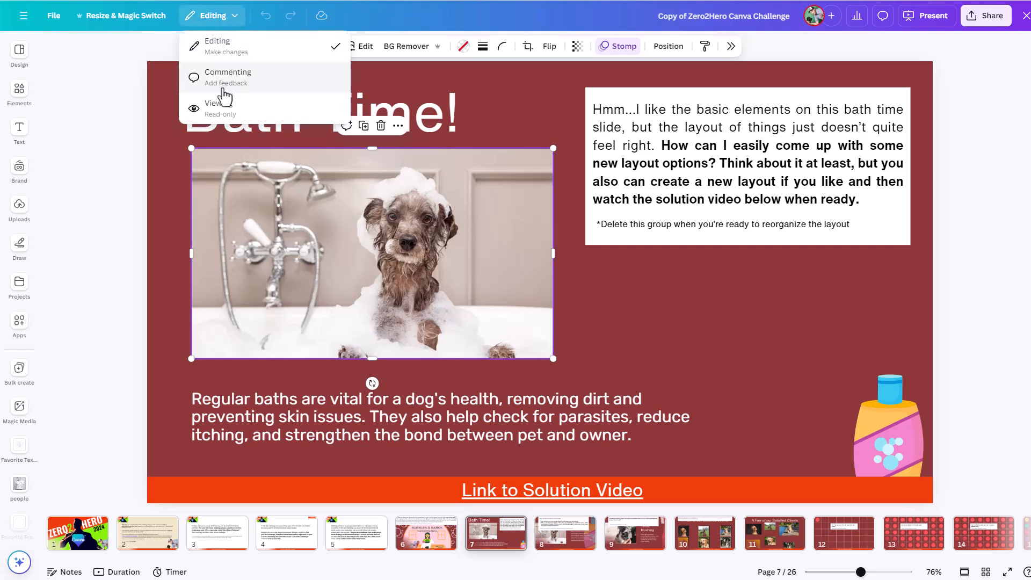
left_click(149, 43)
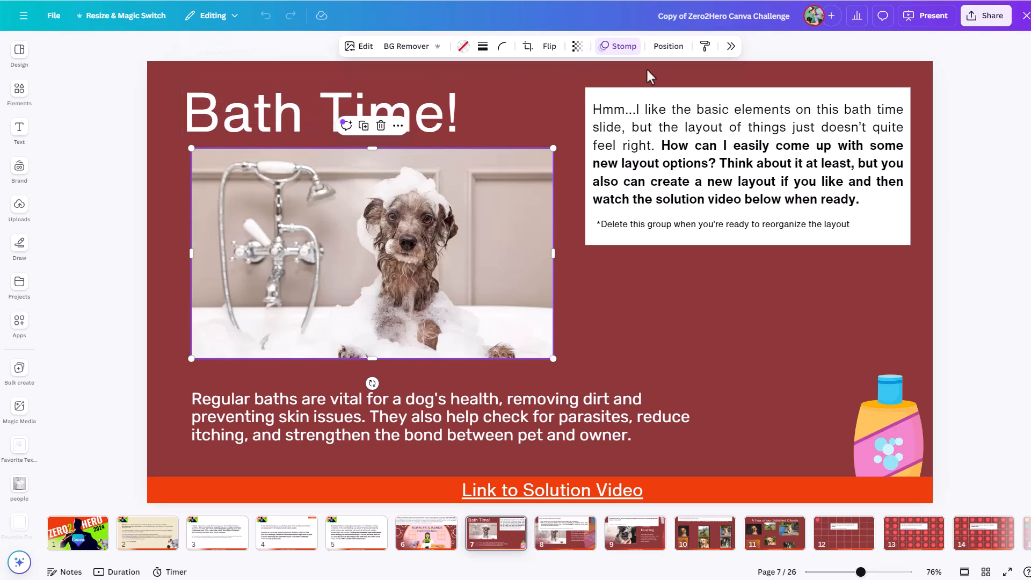
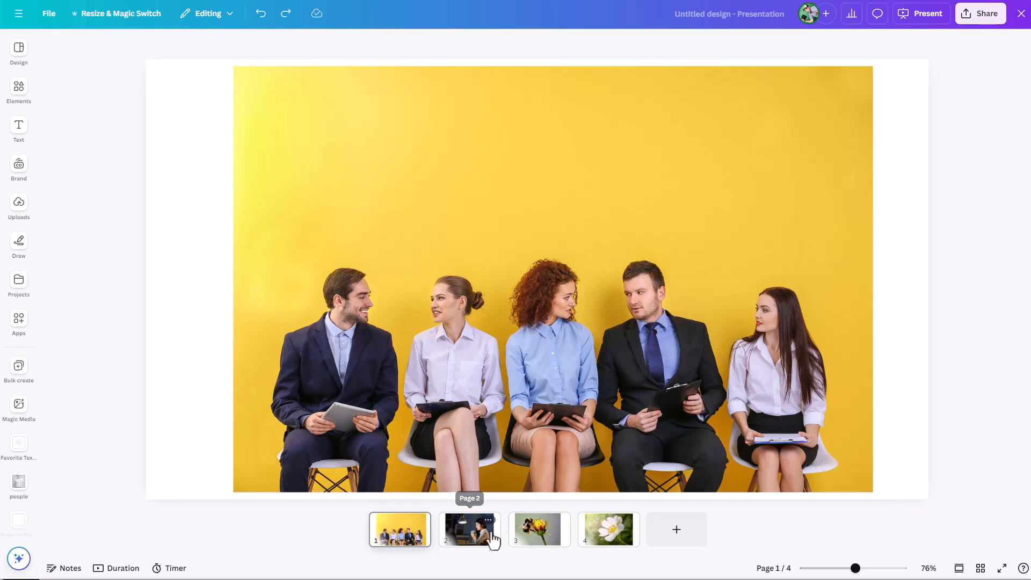
Look through the photo pages of the untitled presentation and return to page 1.
left_click(535, 542)
left_click(603, 538)
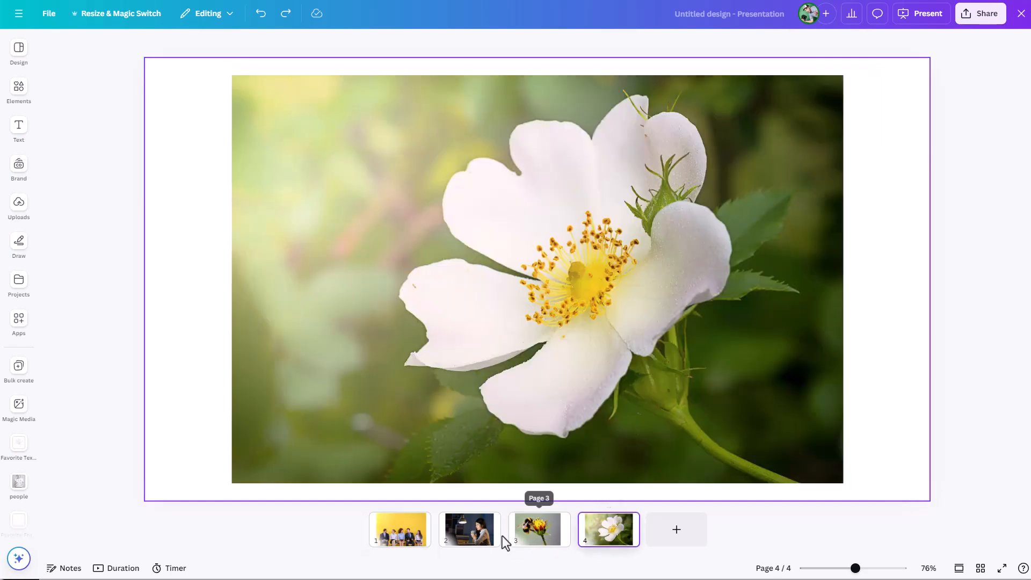
left_click(468, 534)
left_click(412, 536)
Separate the leftmost man from the group photo with Magic Grab and move him to the photo's left edge.
left_click(571, 372)
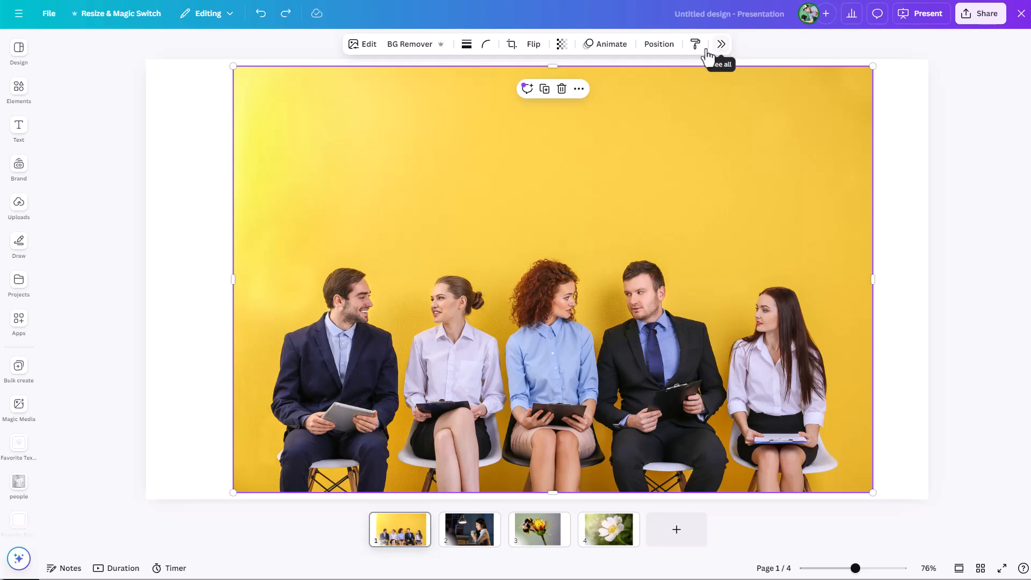
left_click(368, 45)
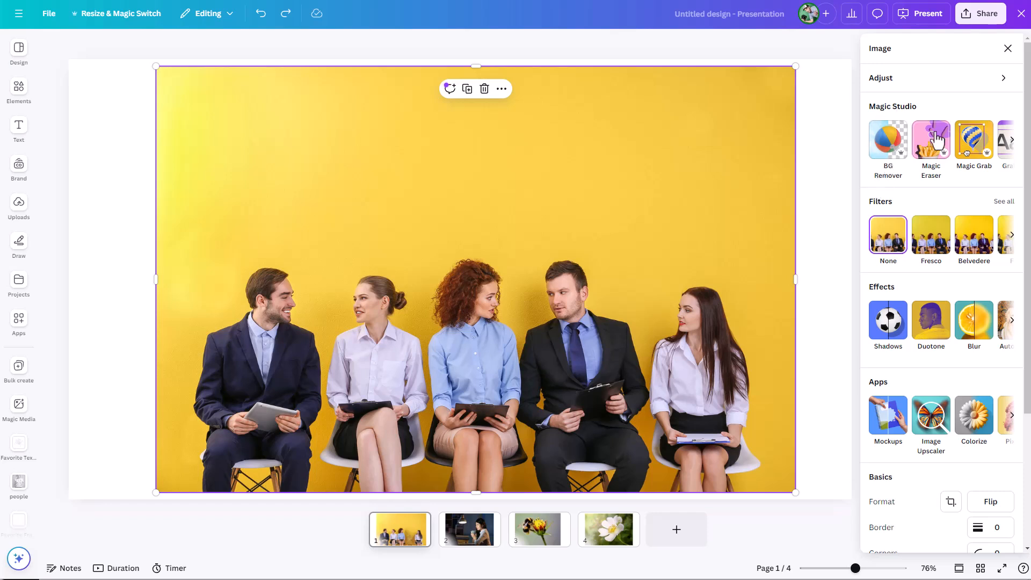
left_click(968, 155)
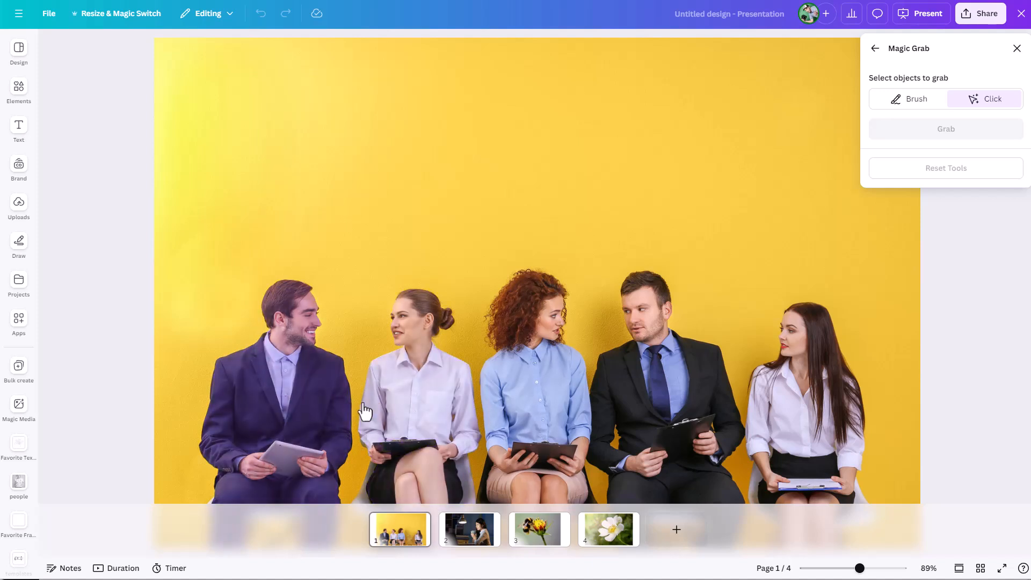
left_click(304, 398)
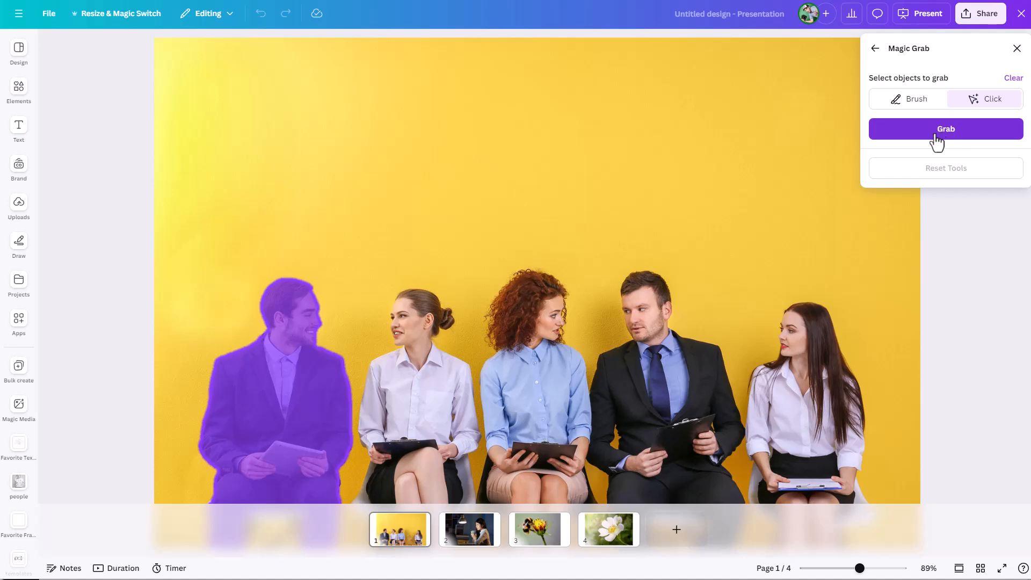
left_click(937, 140)
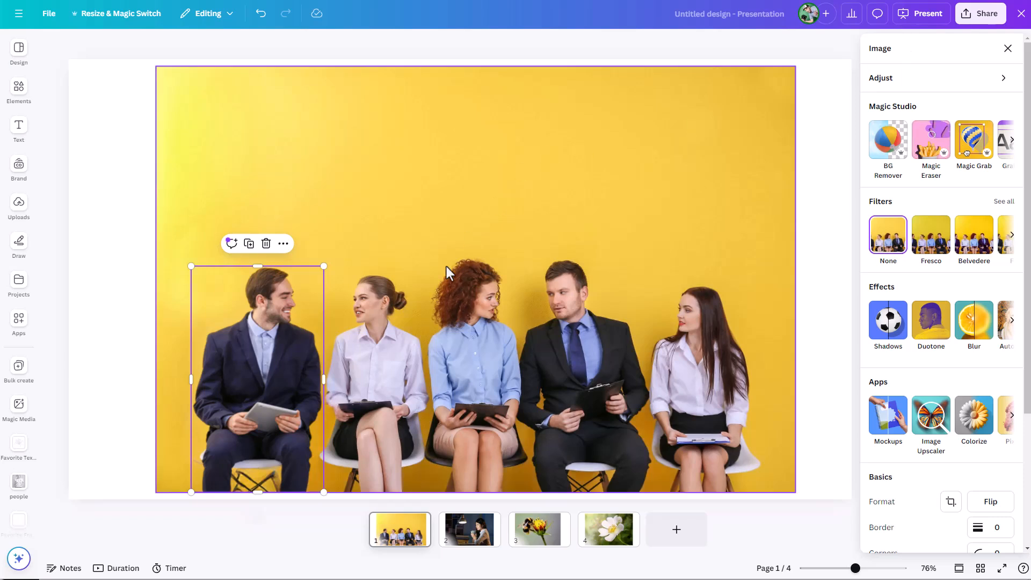
mouse_move(305, 369)
left_mouse_down()
mouse_move(311, 338)
mouse_move(393, 248)
mouse_move(415, 198)
left_mouse_up()
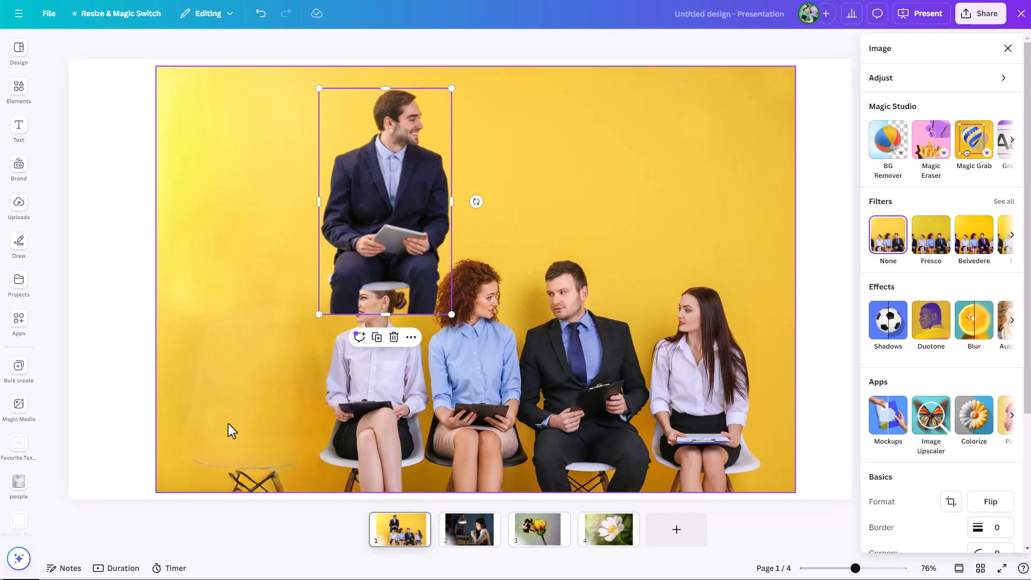
left_click_drag(372, 214, 209, 364)
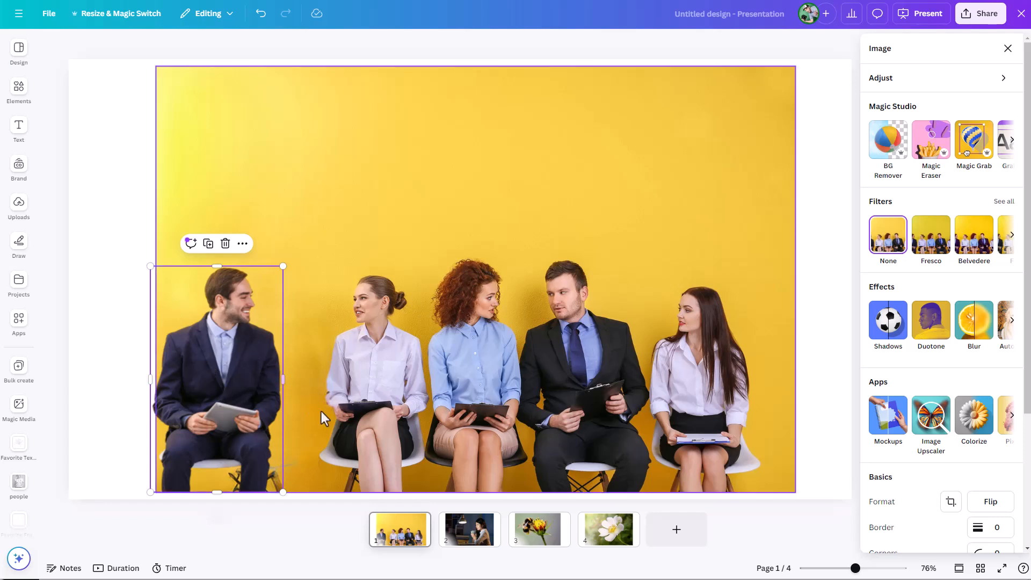
Separate the desk lamp from the page 2 photo with Magic Grab, brushing over it with brush sizes 18 and 48.
left_click(463, 537)
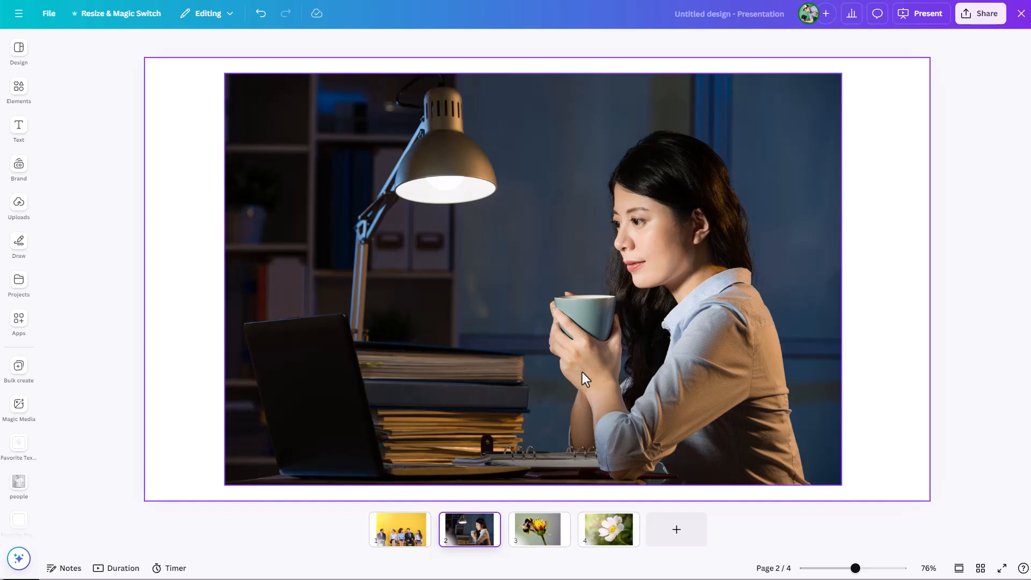
left_click(545, 278)
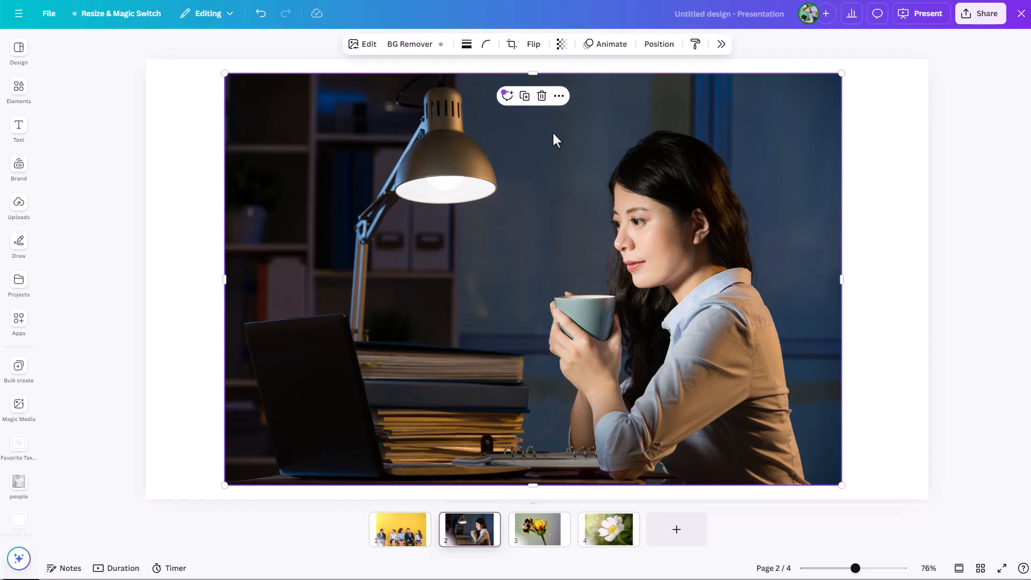
left_click(721, 44)
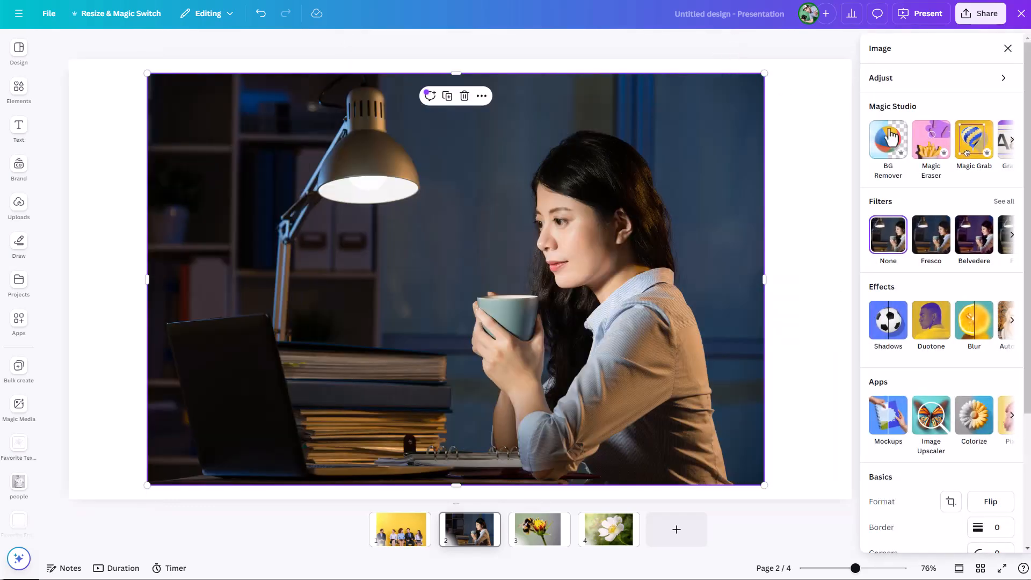
left_click(970, 141)
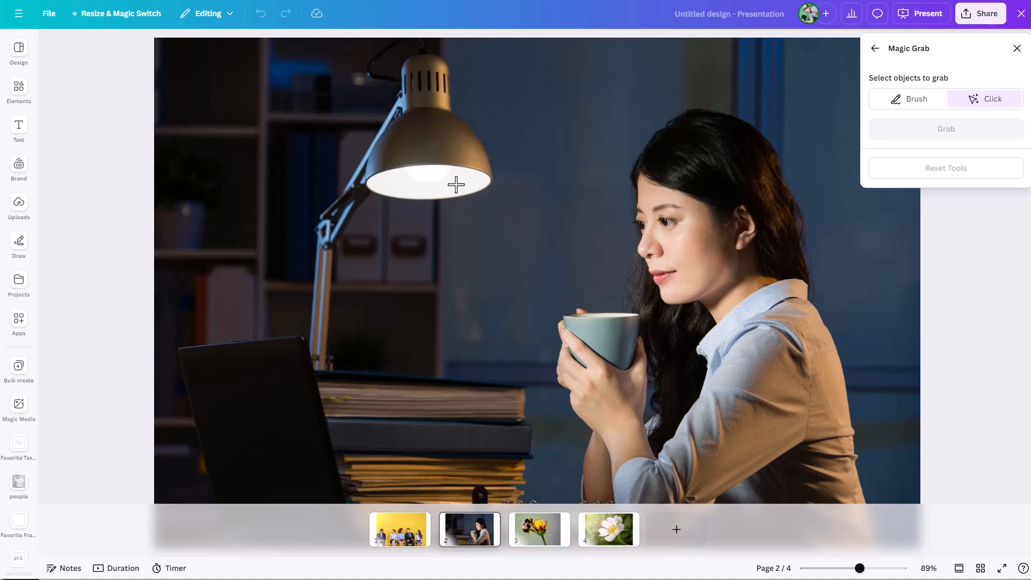
left_click(908, 102)
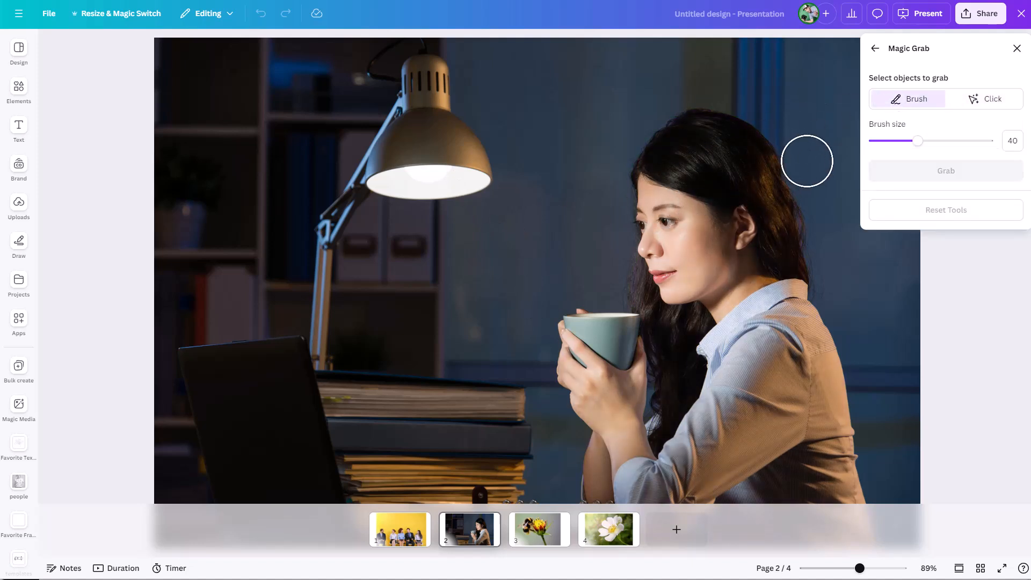
left_click(891, 141)
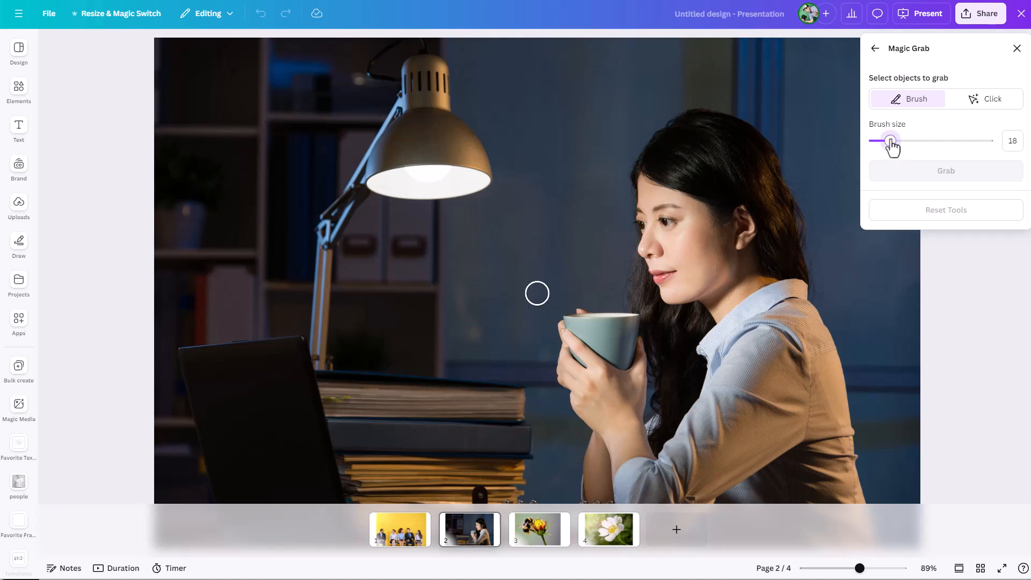
mouse_move(320, 362)
left_mouse_down()
mouse_move(329, 220)
mouse_move(401, 142)
mouse_move(421, 85)
mouse_move(402, 78)
mouse_move(401, 63)
mouse_move(422, 78)
mouse_move(466, 174)
mouse_move(392, 178)
left_mouse_up()
left_click(928, 141)
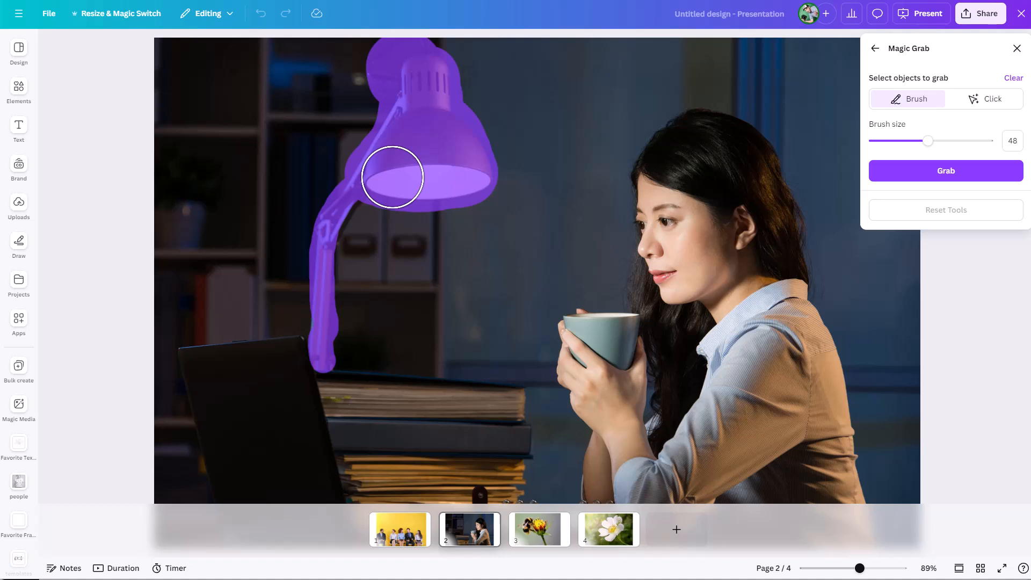
mouse_move(393, 177)
left_mouse_down()
mouse_move(350, 193)
mouse_move(329, 258)
mouse_move(340, 282)
left_mouse_up()
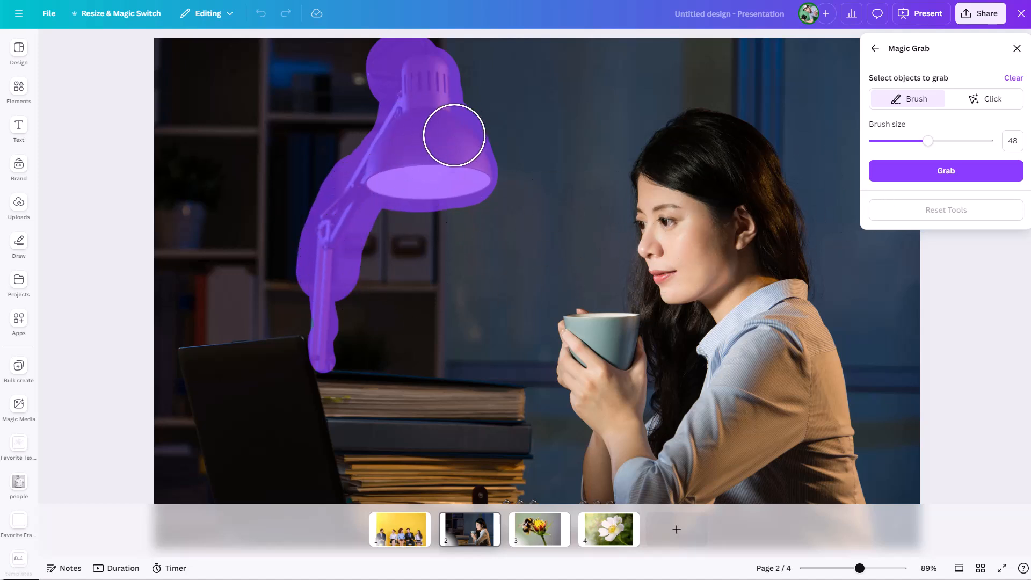
left_click(944, 176)
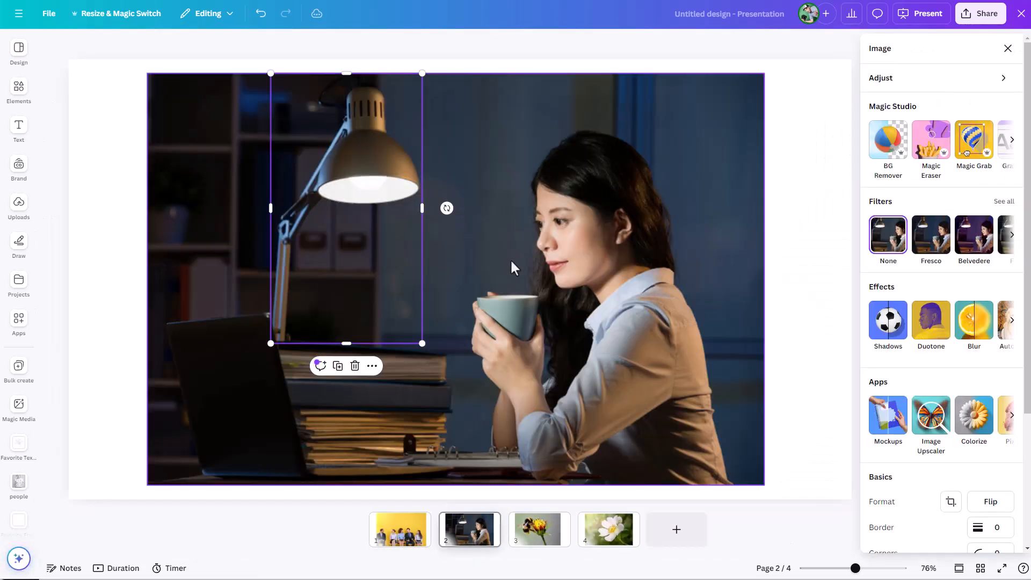
Move the grabbed lamp over behind the laptop and crop its left side flush with the photo's left edge.
left_click_drag(382, 185, 610, 181)
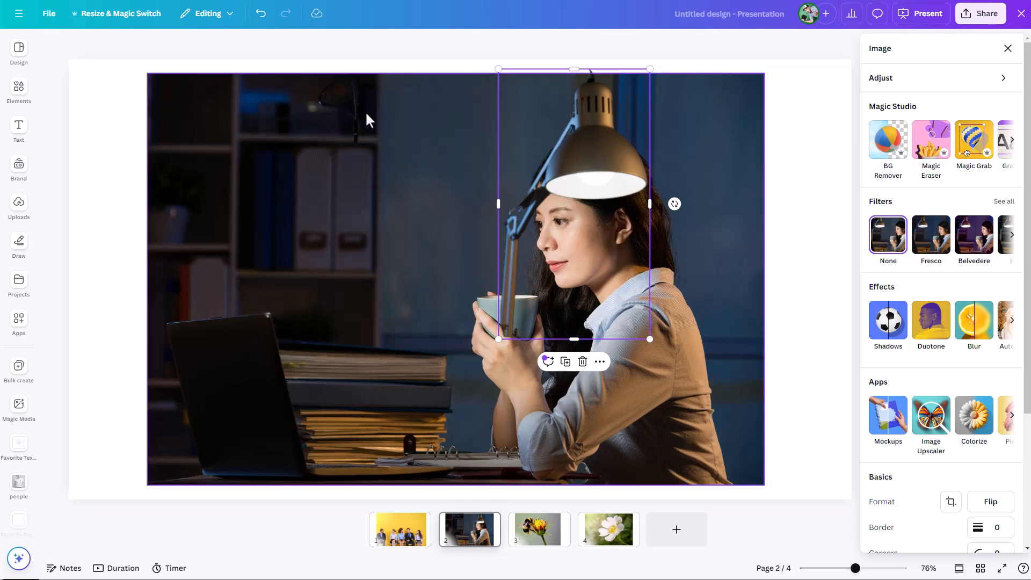
left_click_drag(571, 190, 185, 280)
left_click_drag(114, 292, 148, 292)
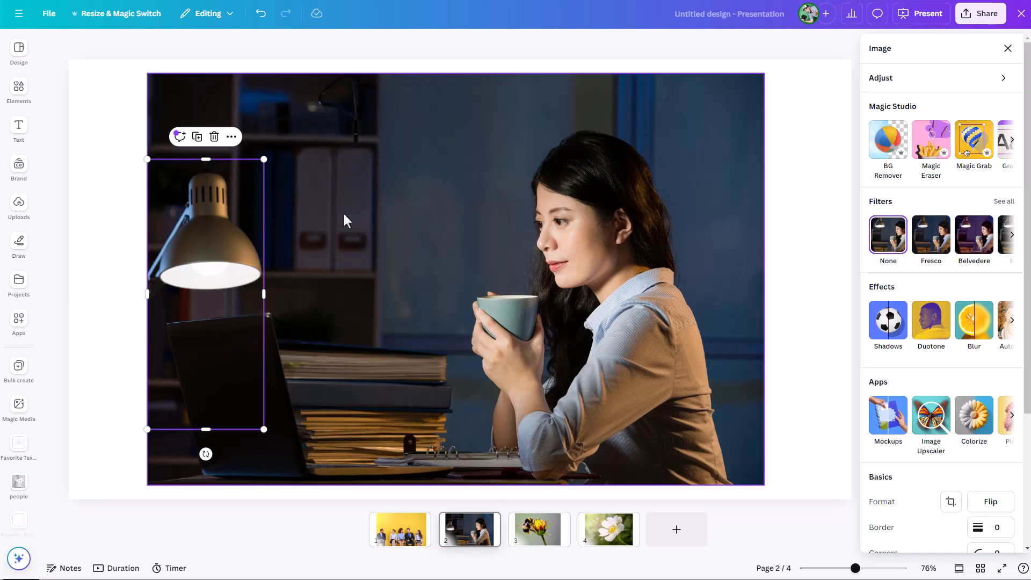
left_click(1011, 142)
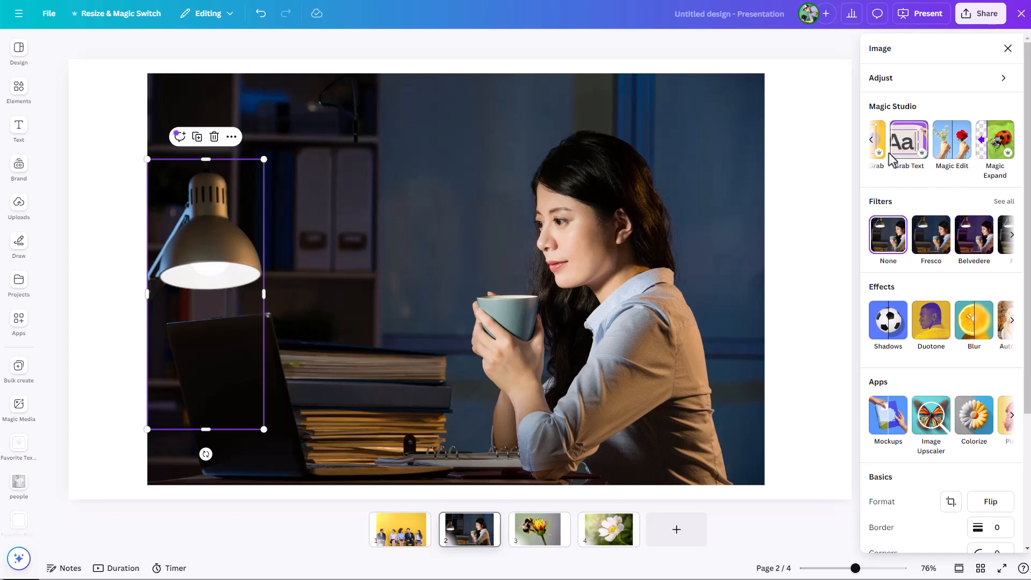
left_click(871, 141)
left_click(932, 153)
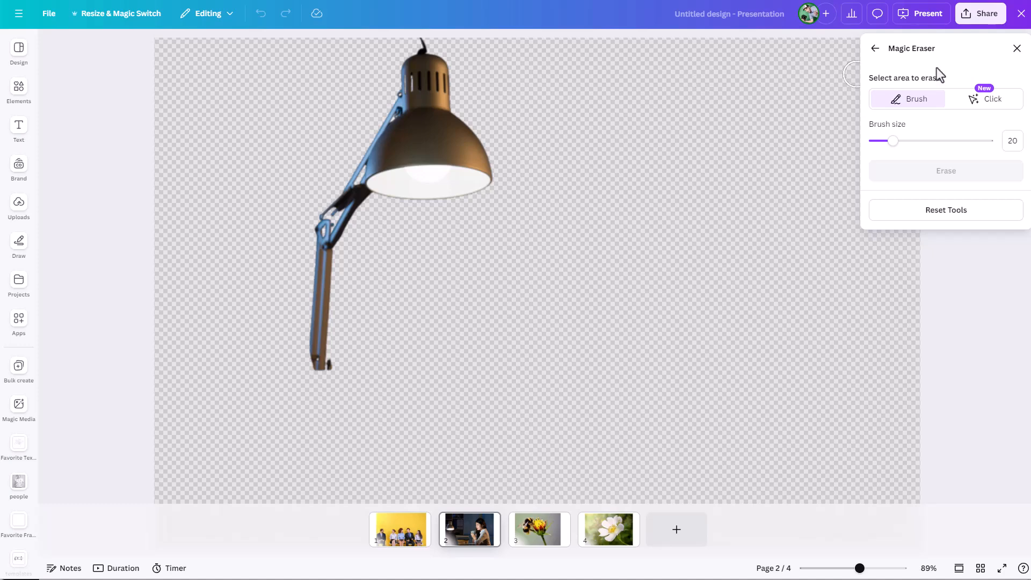
left_click(1017, 49)
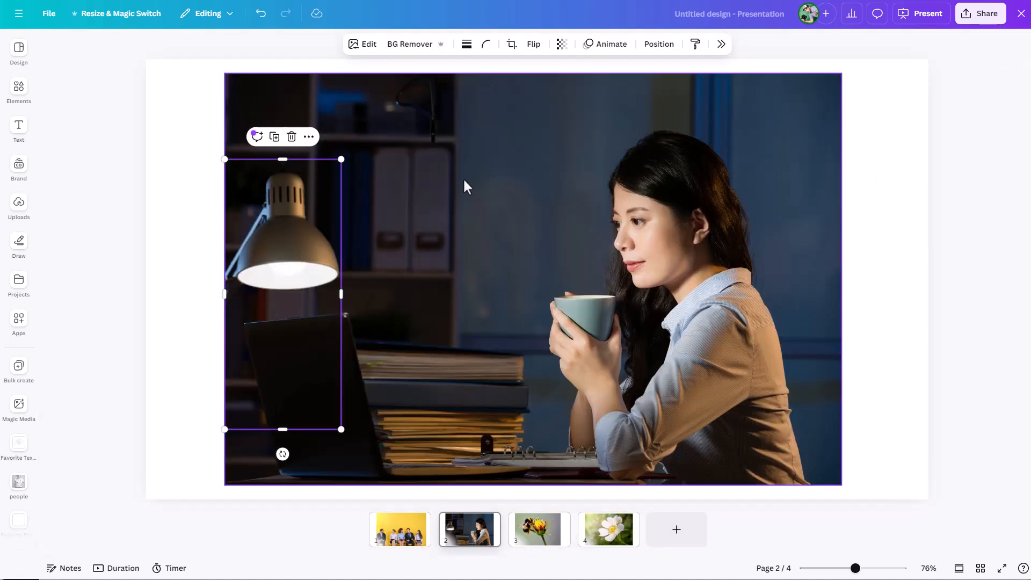
Erase the leftover lamp top and cord from the background photo using the Magic Eraser brush at size 20.
left_click(452, 165)
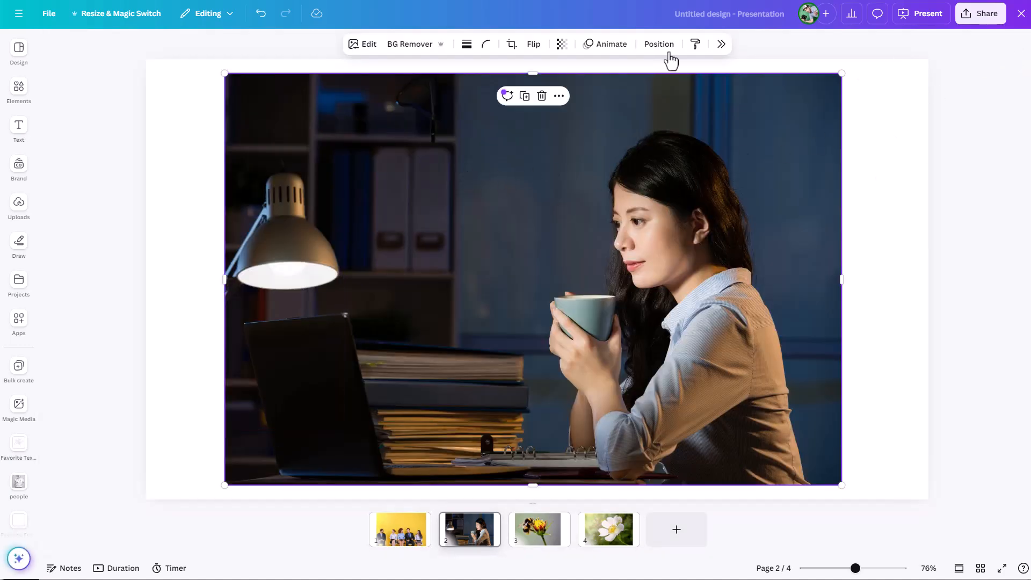
left_click(721, 44)
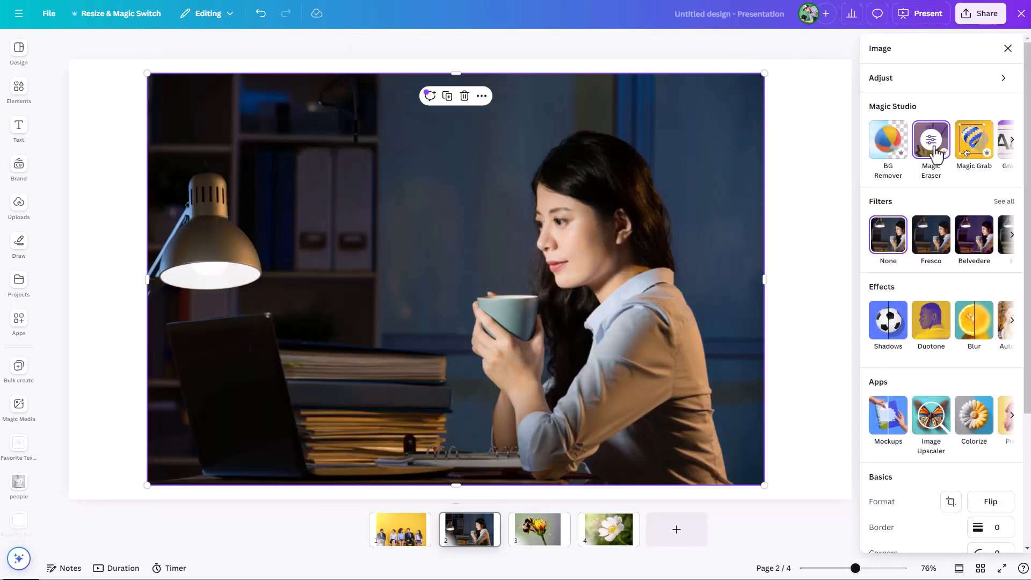
left_click(935, 144)
mouse_move(415, 119)
left_mouse_down()
mouse_move(414, 102)
mouse_move(386, 87)
mouse_move(380, 69)
mouse_move(392, 50)
mouse_move(405, 59)
mouse_move(405, 80)
left_mouse_up()
left_click(918, 172)
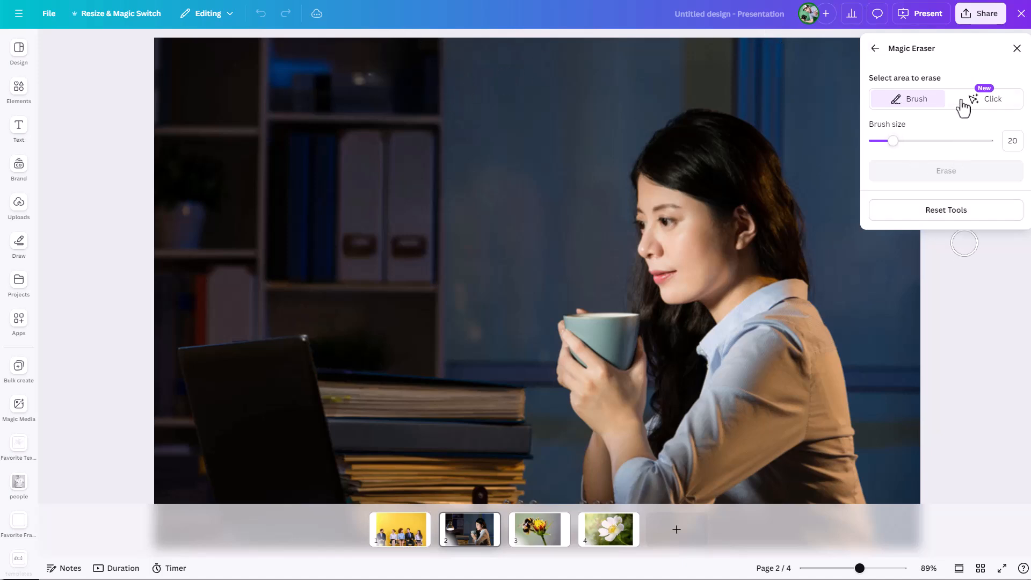
left_click(1016, 49)
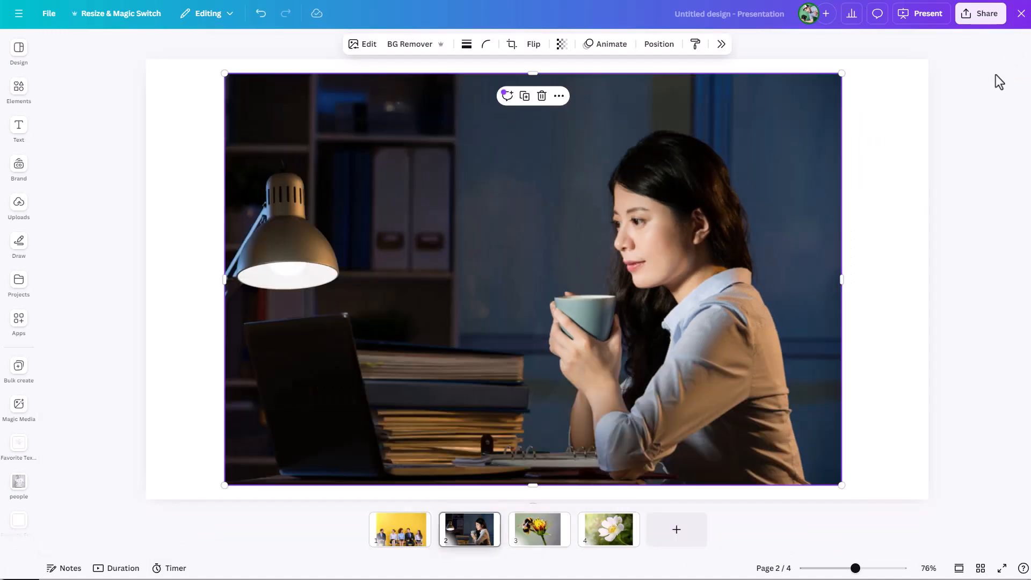
Examine the page's layer list, selecting the lamp layer and the background photo layer in turn.
left_click(658, 44)
left_click(913, 141)
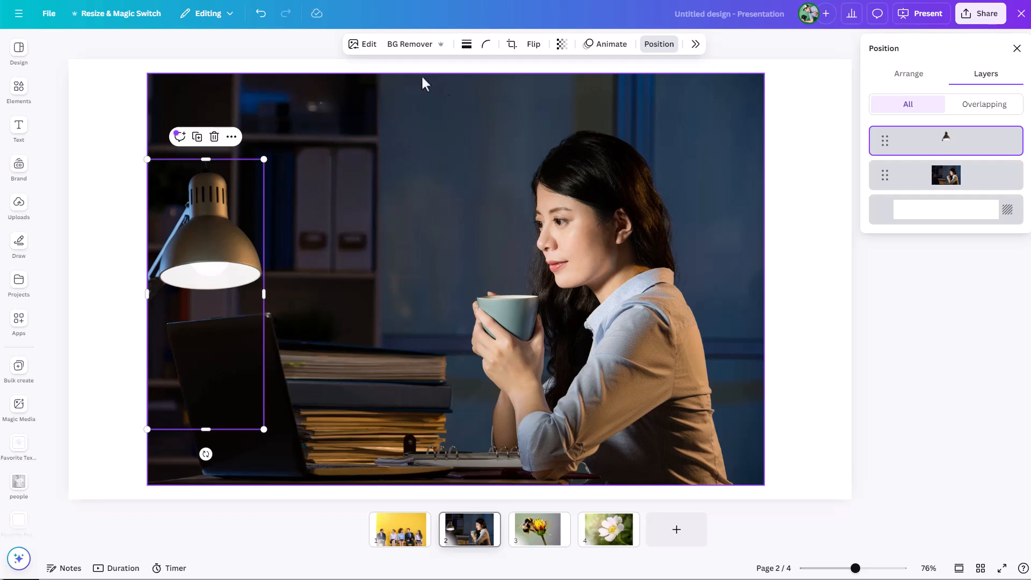
left_click(948, 177)
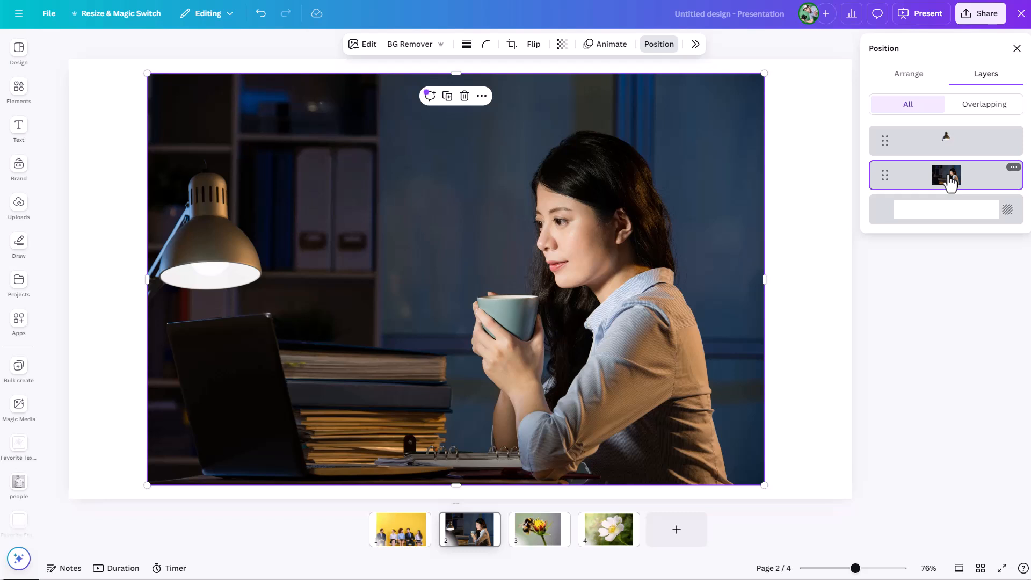
Start Magic Grab in brush mode on the page 3 bee photo and brush over the bee's lower abdomen at size 40.
left_click(539, 543)
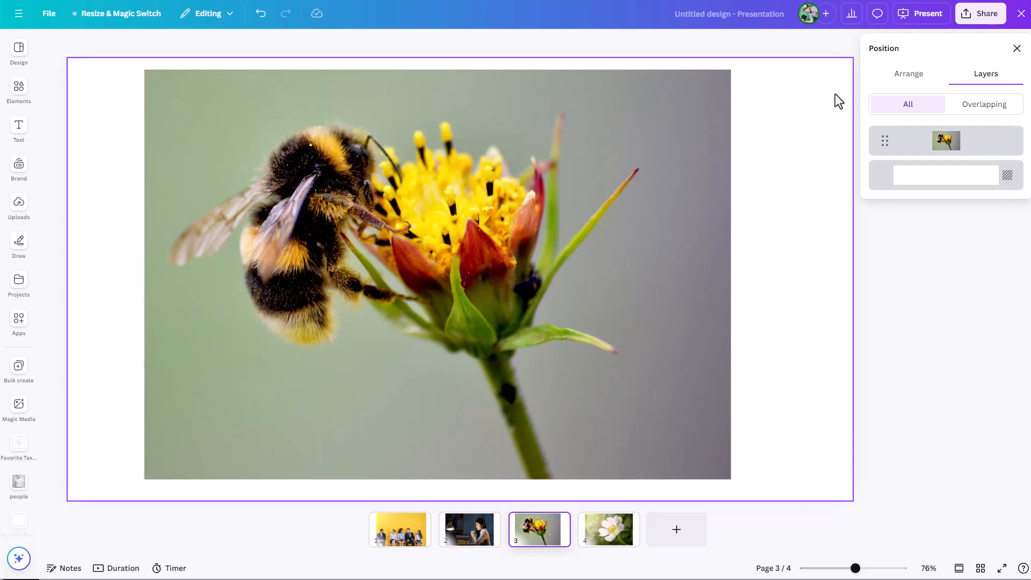
left_click(504, 188)
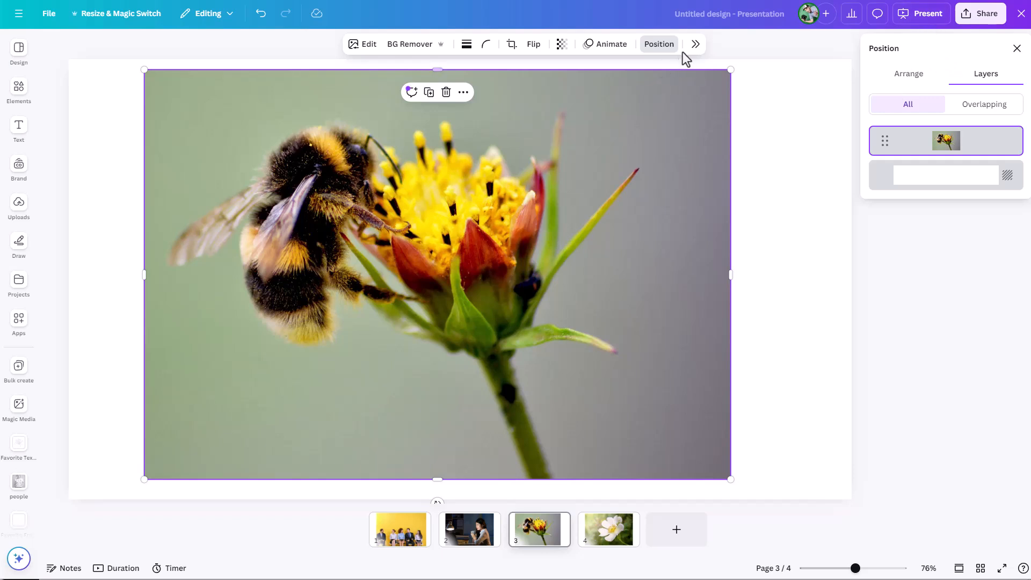
left_click(695, 45)
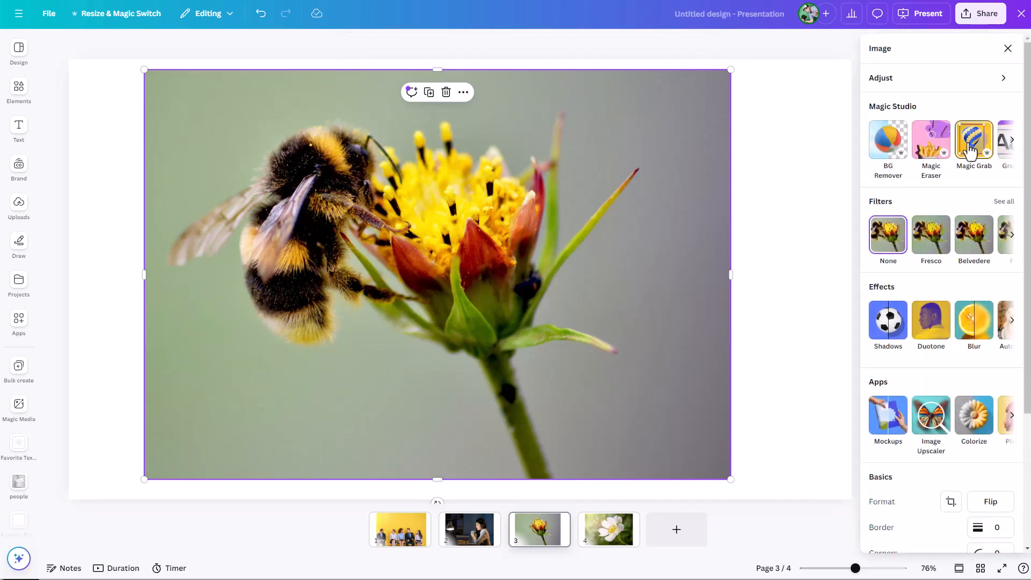
left_click(969, 150)
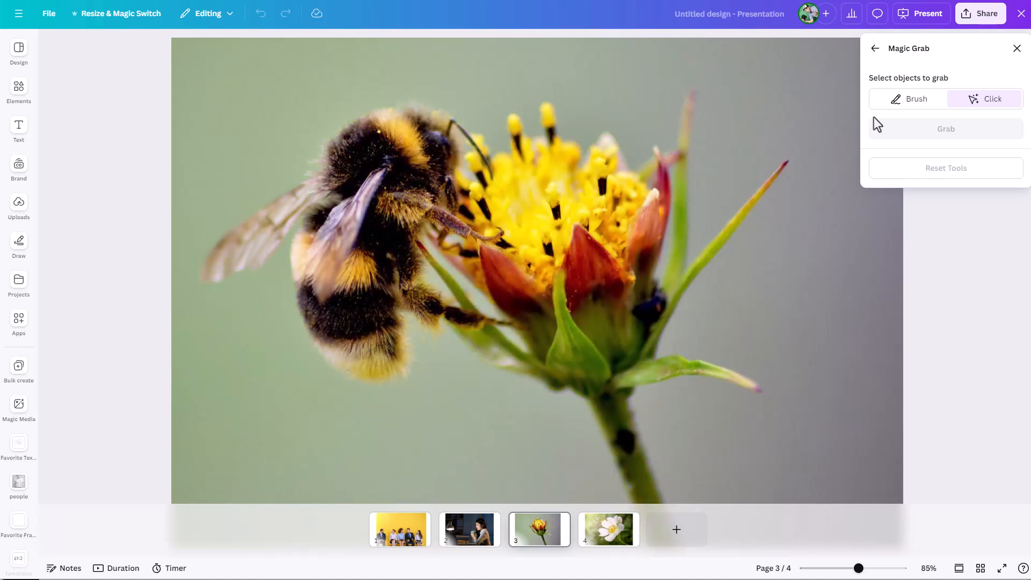
left_click(905, 100)
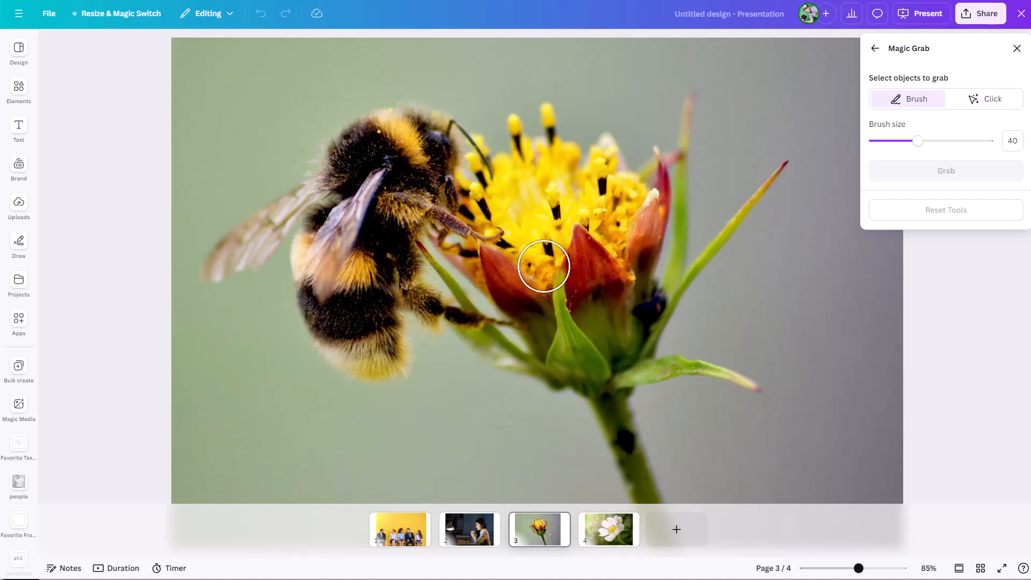
mouse_move(386, 356)
left_mouse_down()
mouse_move(341, 337)
mouse_move(329, 280)
left_mouse_up()
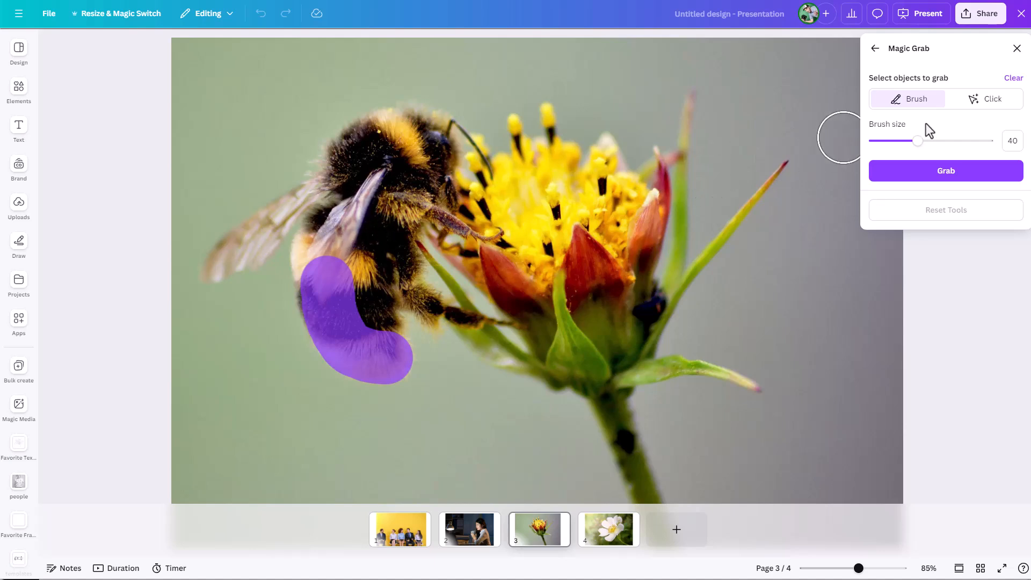
Brush over the bee's hind leg at size 5 and its front leg and antenna at size 12.
left_click_drag(915, 149, 873, 147)
left_click_drag(519, 325, 443, 307)
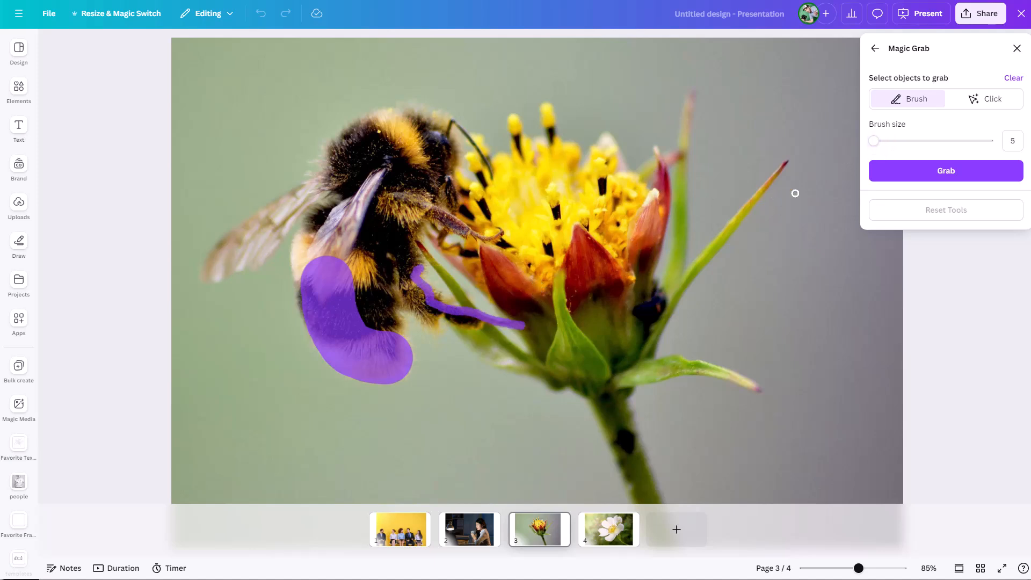
left_click_drag(875, 146, 883, 144)
mouse_move(501, 234)
left_mouse_down()
mouse_move(472, 231)
mouse_move(451, 209)
mouse_move(451, 177)
left_mouse_up()
left_click_drag(446, 133, 490, 171)
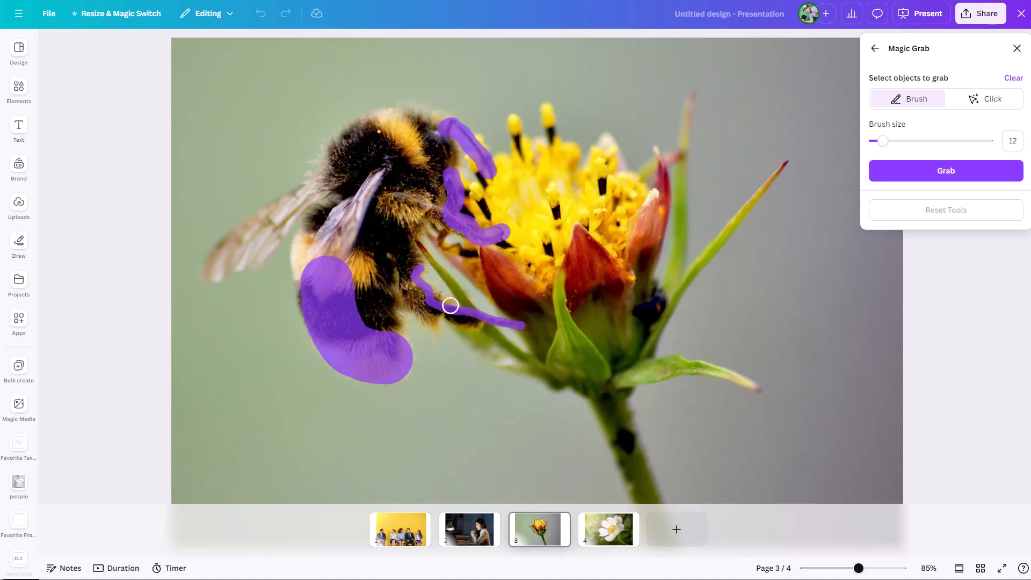
mouse_move(456, 324)
left_mouse_down()
mouse_move(467, 324)
mouse_move(408, 309)
mouse_move(406, 338)
left_mouse_up()
Cover the rest of the bee at brush size 30, fill the leg gap at size 6, and grab the selection.
left_click_drag(883, 141, 905, 141)
mouse_move(332, 290)
left_mouse_down()
mouse_move(307, 265)
mouse_move(316, 224)
mouse_move(277, 221)
mouse_move(221, 263)
mouse_move(237, 235)
mouse_move(310, 190)
mouse_move(339, 145)
mouse_move(376, 122)
mouse_move(442, 116)
mouse_move(461, 126)
mouse_move(426, 188)
mouse_move(407, 253)
mouse_move(411, 292)
mouse_move(434, 310)
mouse_move(391, 317)
mouse_move(364, 306)
mouse_move(377, 286)
mouse_move(340, 194)
mouse_move(330, 272)
mouse_move(349, 165)
mouse_move(419, 135)
mouse_move(377, 242)
mouse_move(369, 177)
mouse_move(373, 228)
left_mouse_up()
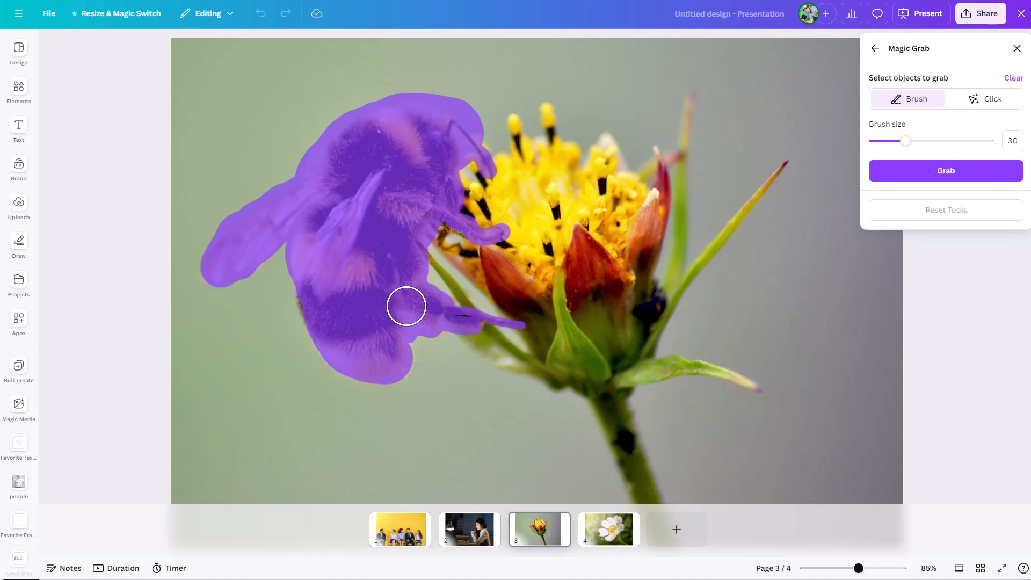
left_click_drag(905, 141, 875, 142)
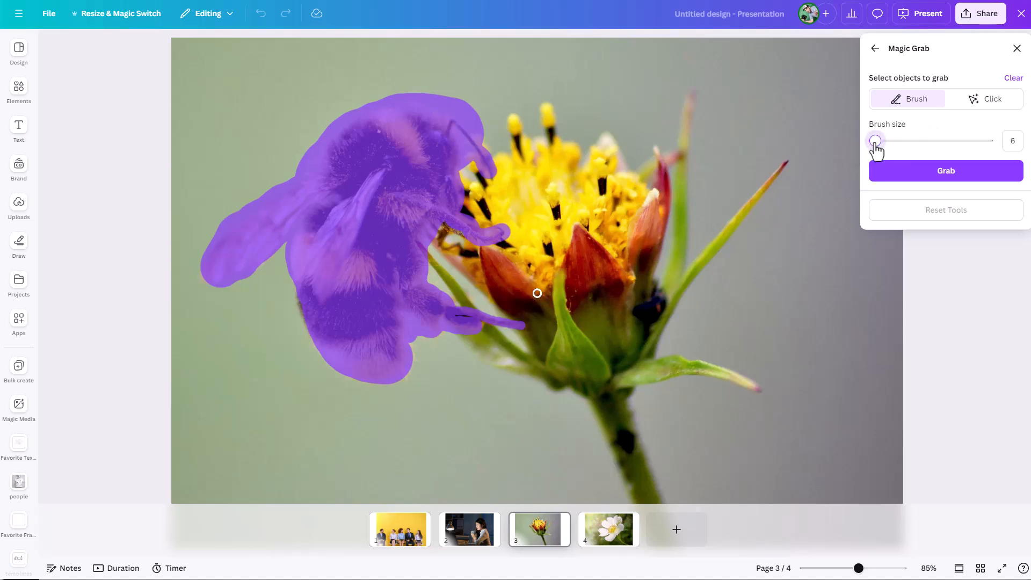
left_click_drag(454, 319, 462, 316)
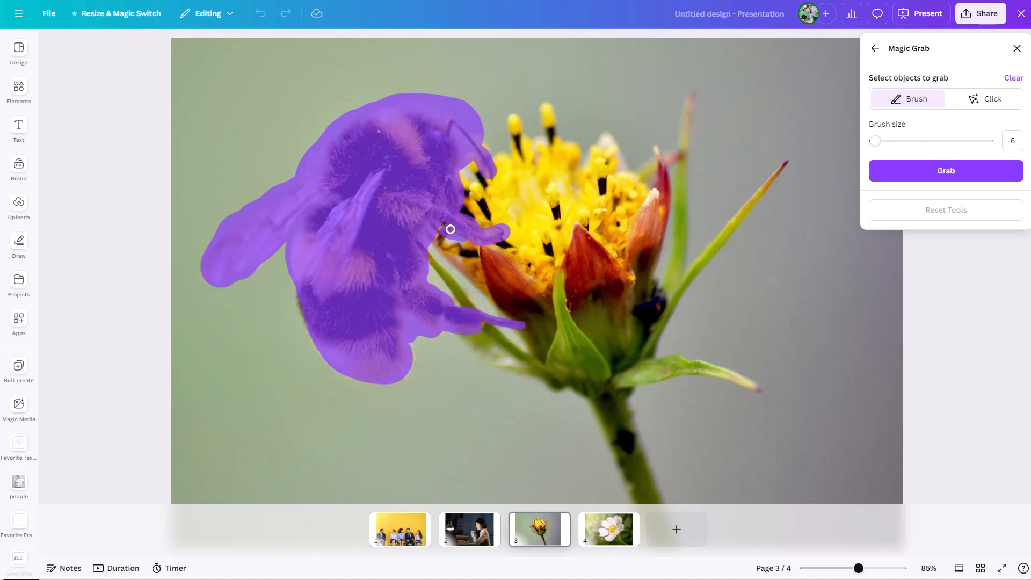
left_click(922, 173)
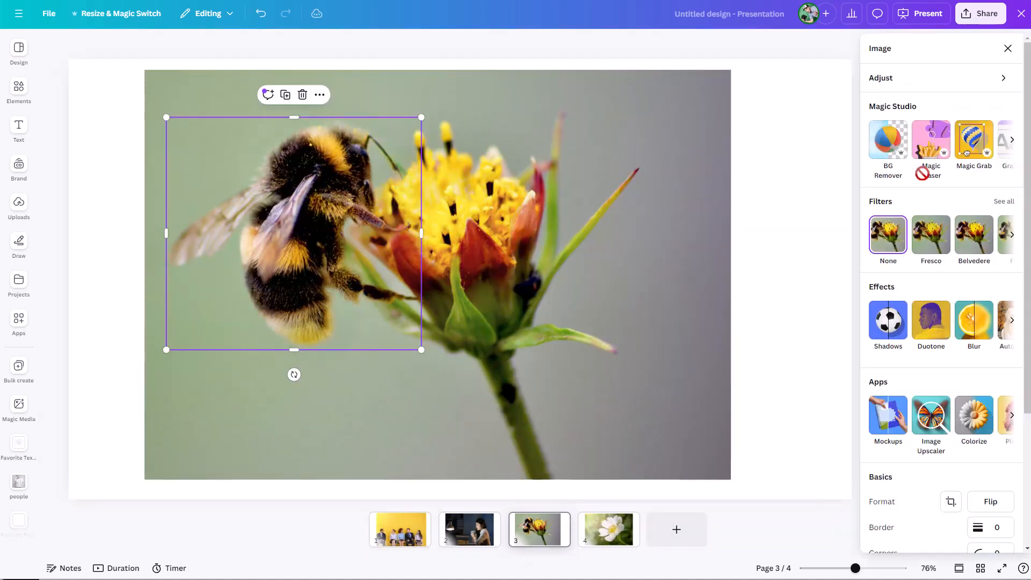
Move the grabbed bee off the flower past the photo's right edge and back over the flower's left side on page 3.
mouse_move(289, 299)
left_mouse_down()
mouse_move(251, 296)
mouse_move(330, 329)
mouse_move(289, 302)
left_mouse_up()
left_click_drag(297, 223, 656, 298)
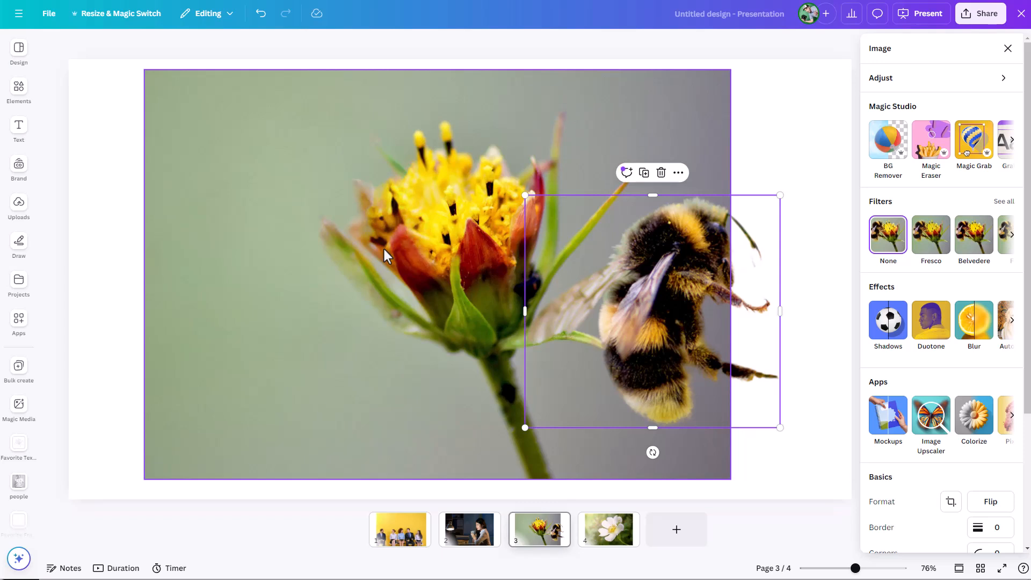
scroll(382, 247, "up", 1)
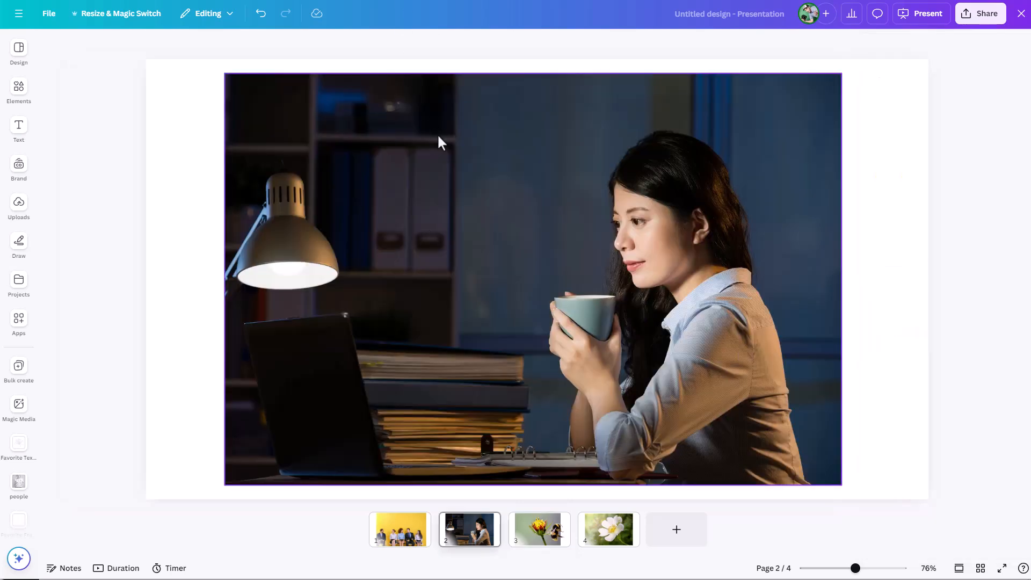
left_click(539, 528)
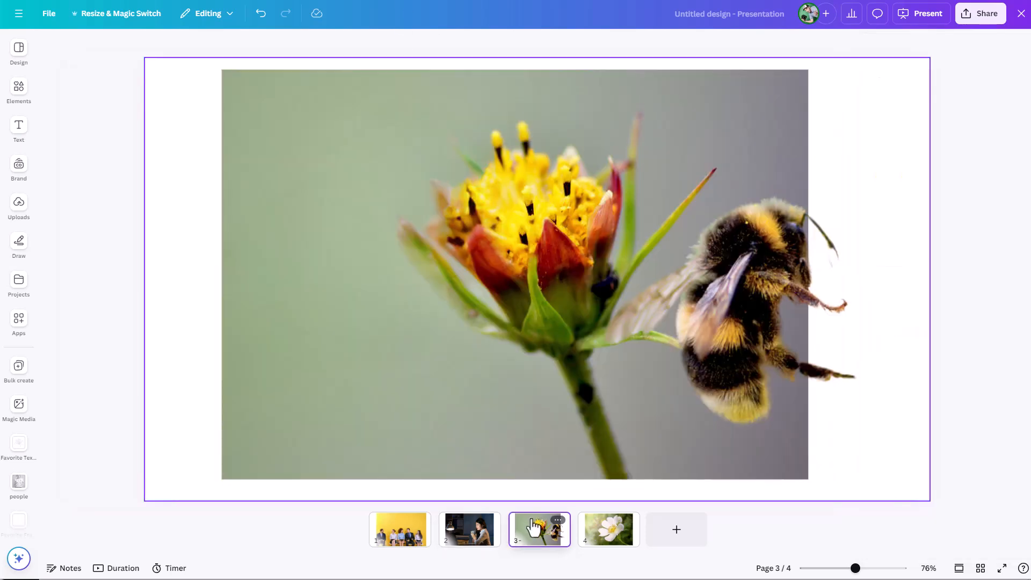
left_click_drag(713, 293, 437, 222)
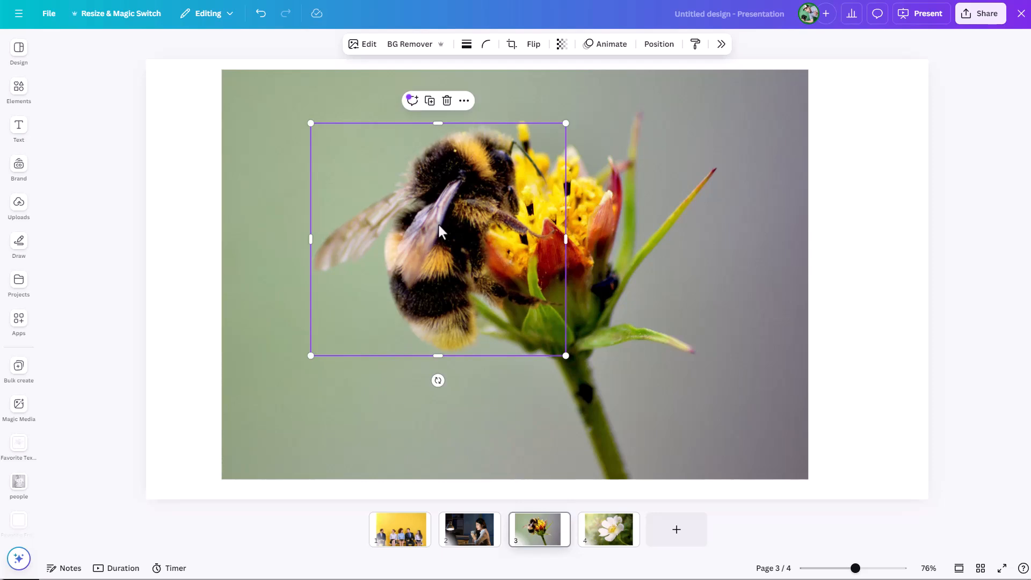
Copy the page 3 bee onto page 4 and place it on the left side of the white flower.
left_click(606, 527)
key("ctrl+v")
left_click_drag(482, 289, 454, 318)
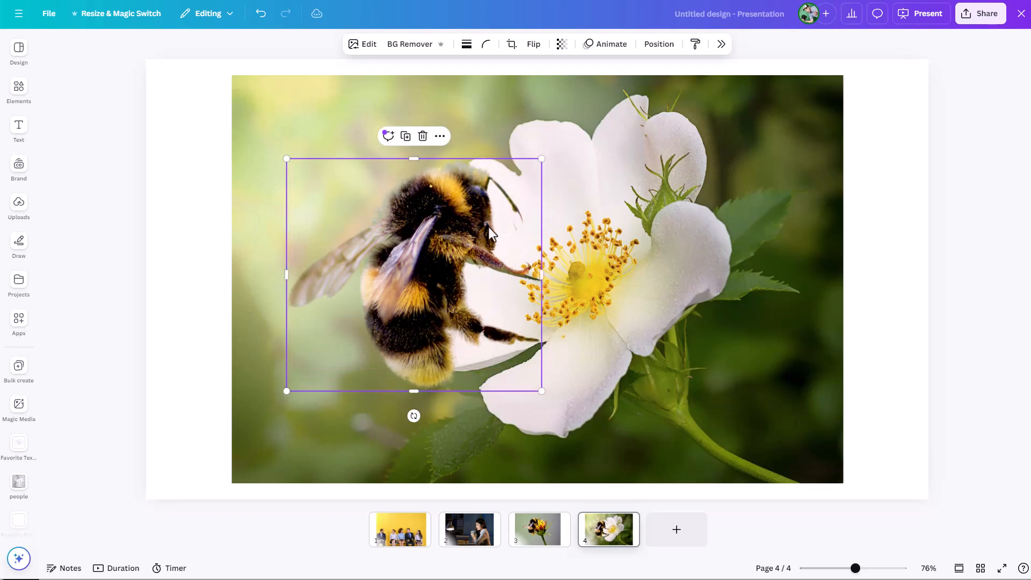
Duplicate the bee on page 4, shrink the copy and place it over the white flower's upper right petals.
right_click(425, 251)
left_click(484, 345)
left_click_drag(442, 303, 568, 310)
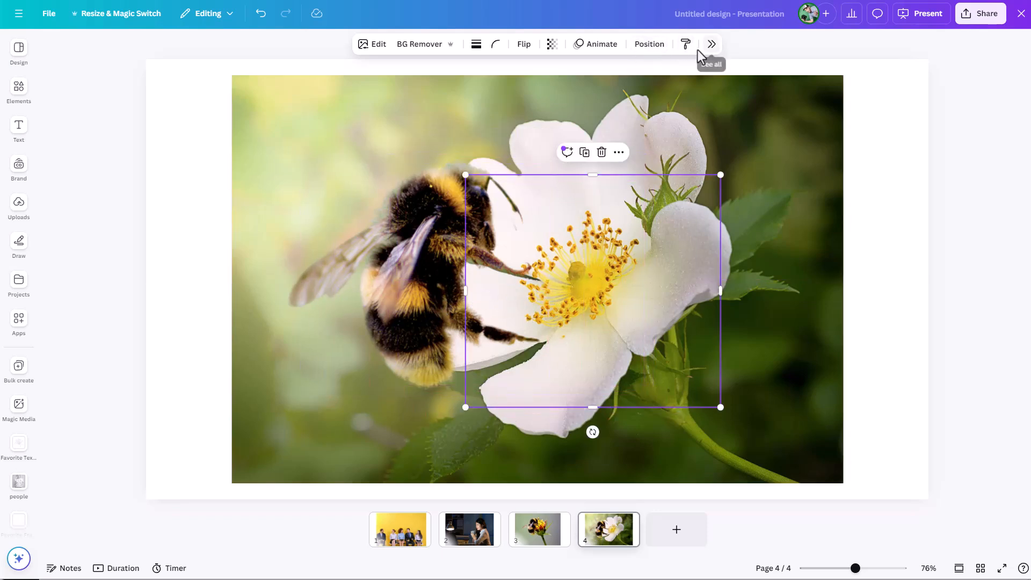
left_click(650, 45)
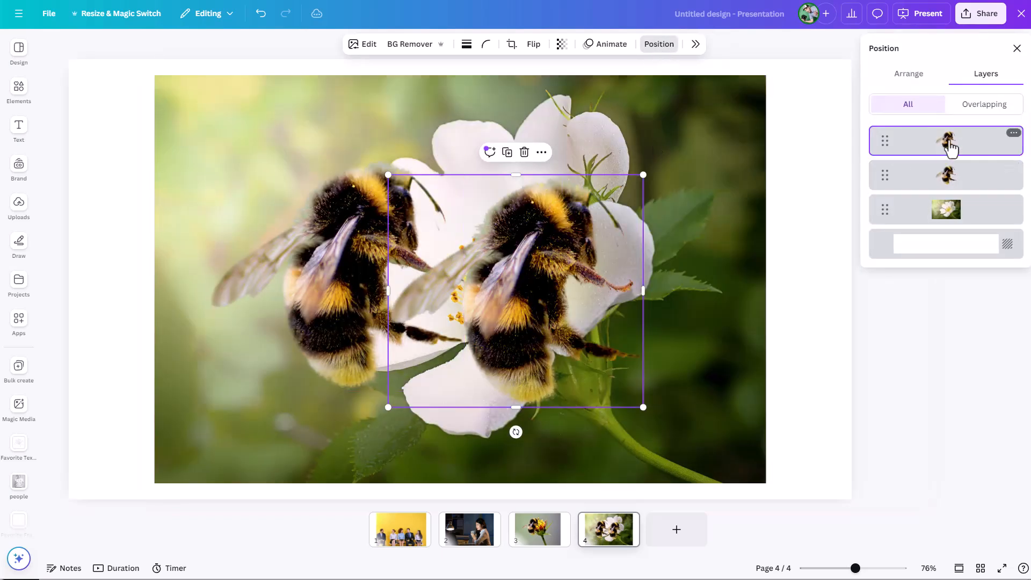
left_click_drag(553, 286, 632, 214)
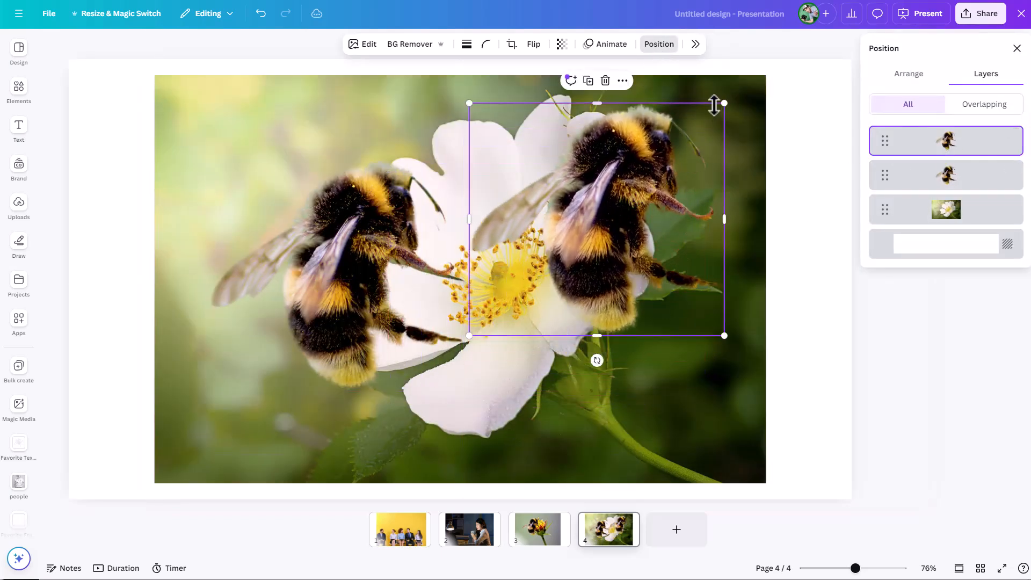
left_click_drag(724, 103, 644, 177)
left_click_drag(584, 236, 640, 180)
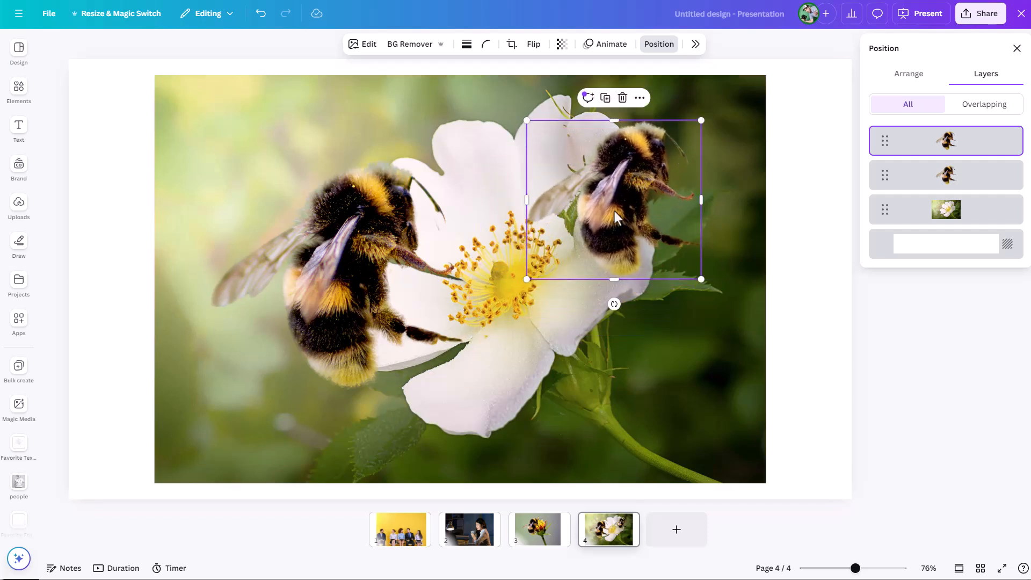
Flip the smaller bee horizontally so it faces the flower's centre and enlarge it slightly.
left_click(532, 45)
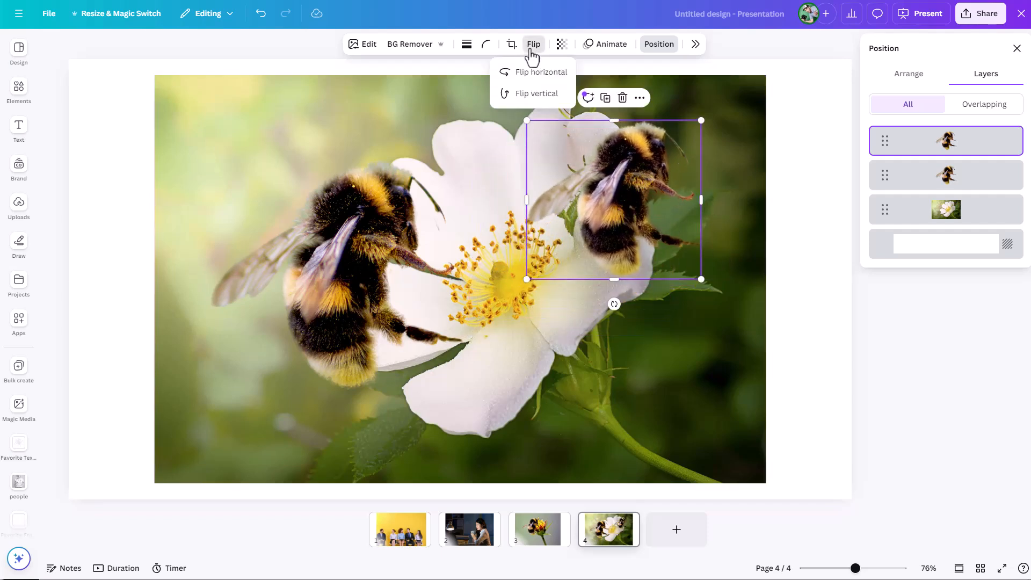
left_click(536, 72)
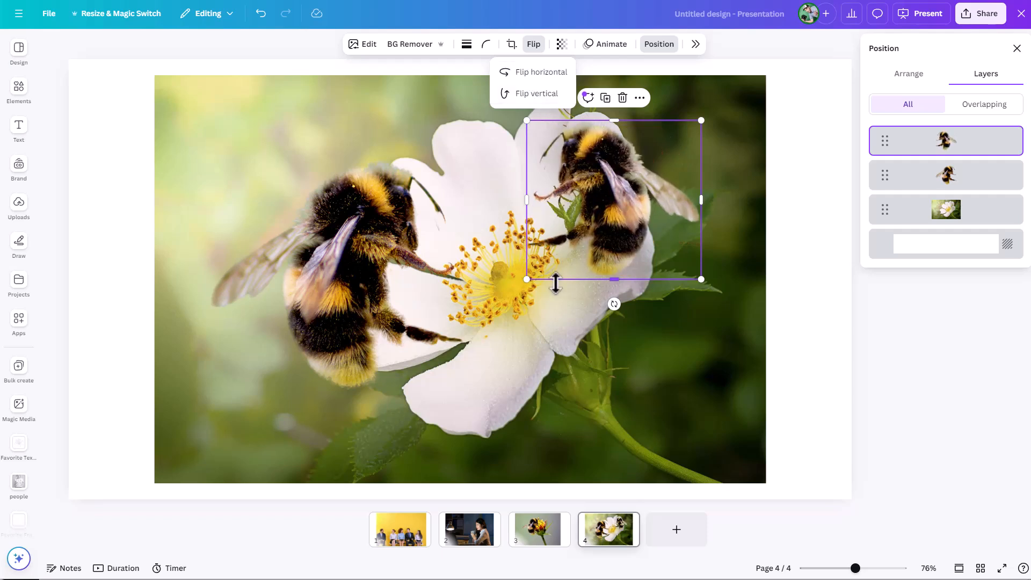
left_click_drag(526, 278, 521, 278)
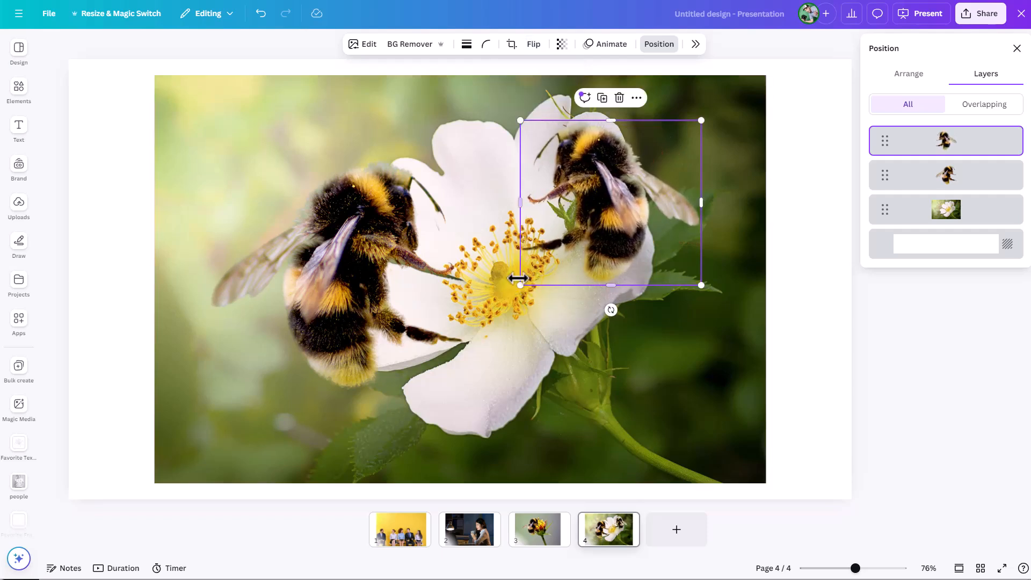
Bring the flower photo to the front of the page 4 layers and separate the white flower with Magic Grab's click selection.
left_click_drag(944, 221, 912, 150)
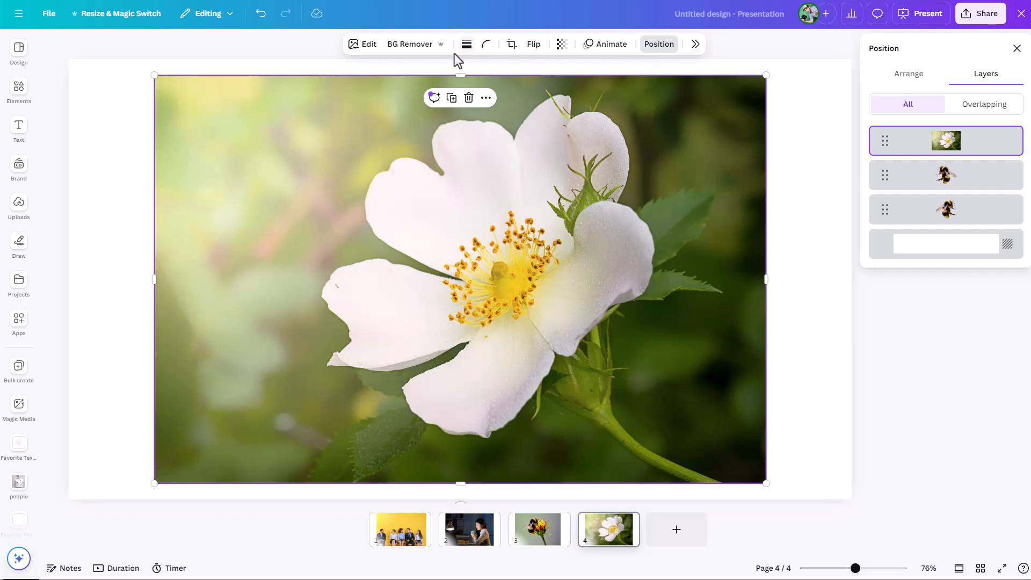
left_click(370, 45)
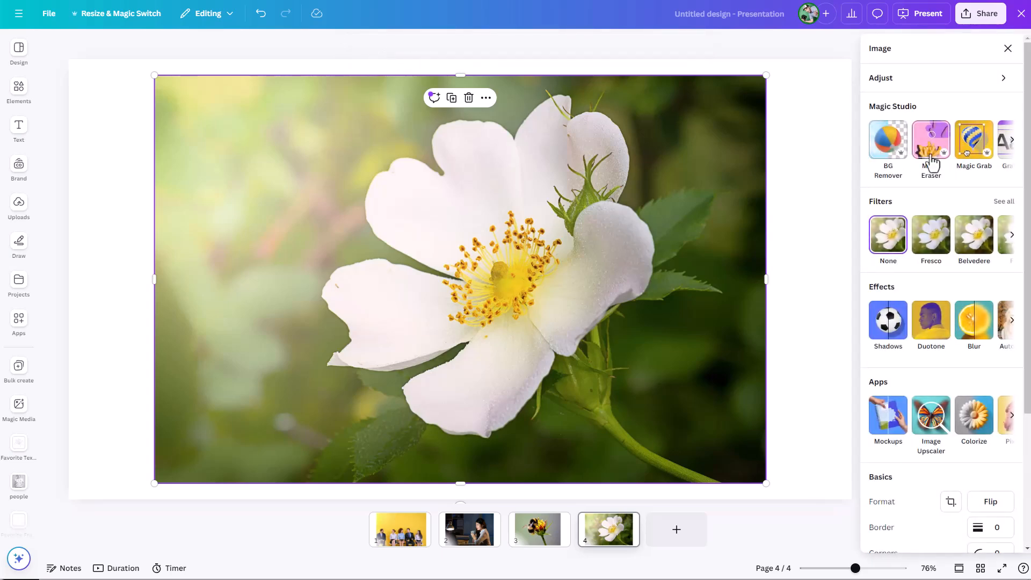
left_click(967, 147)
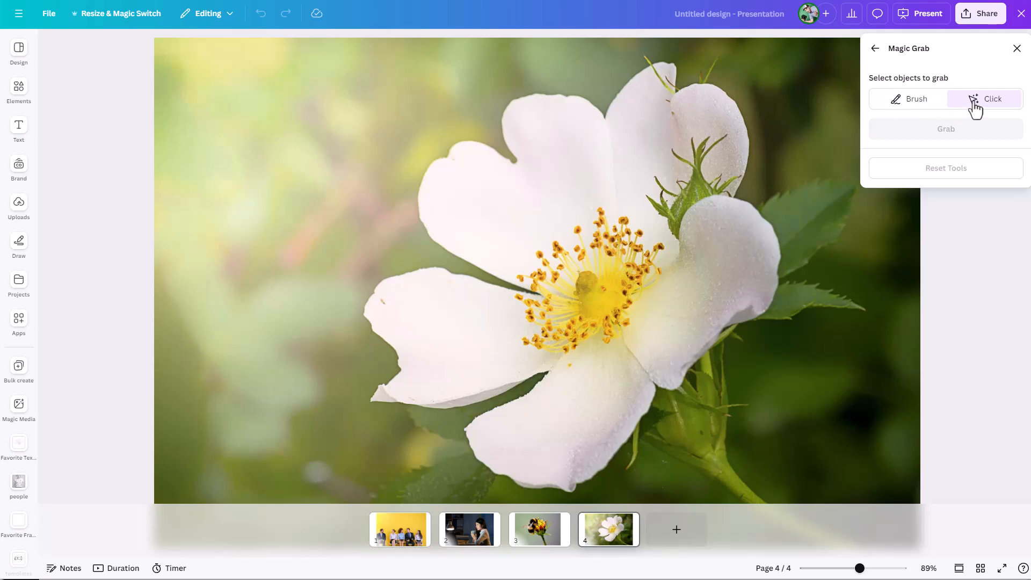
left_click(695, 225)
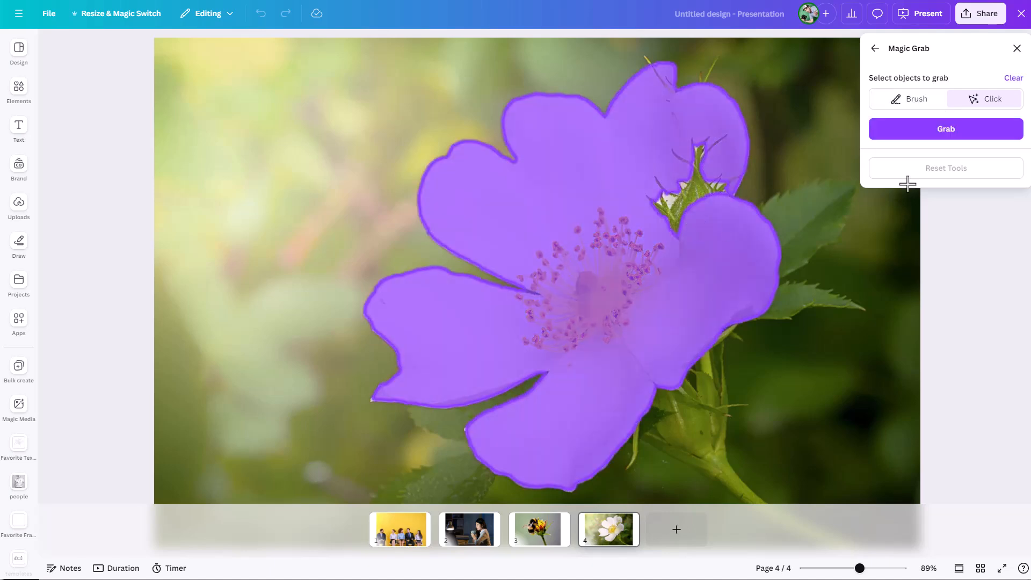
left_click(913, 137)
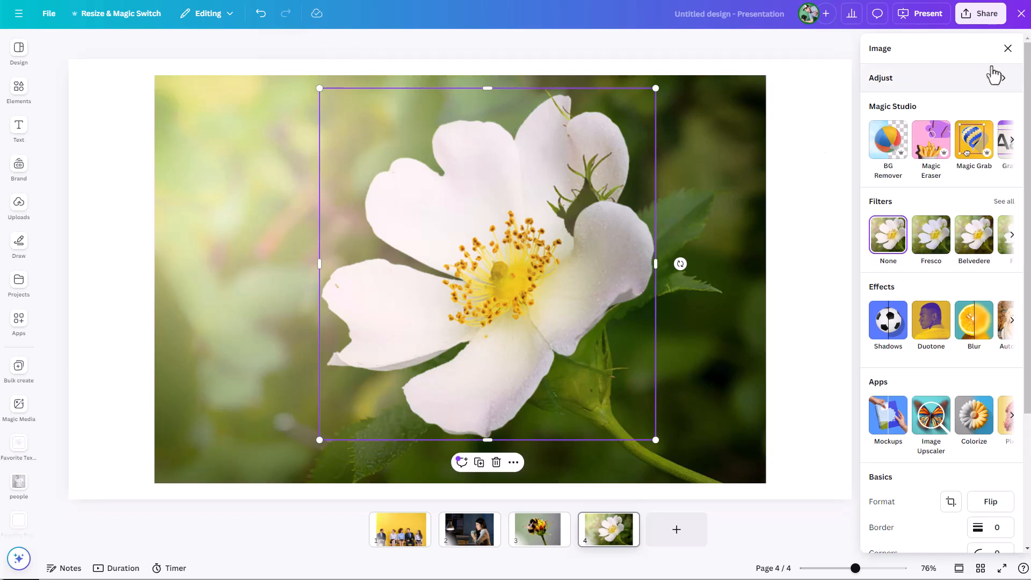
Reorder the page 4 layers from front to back: large bee, white flower, smaller bee, background photo.
left_click(1008, 48)
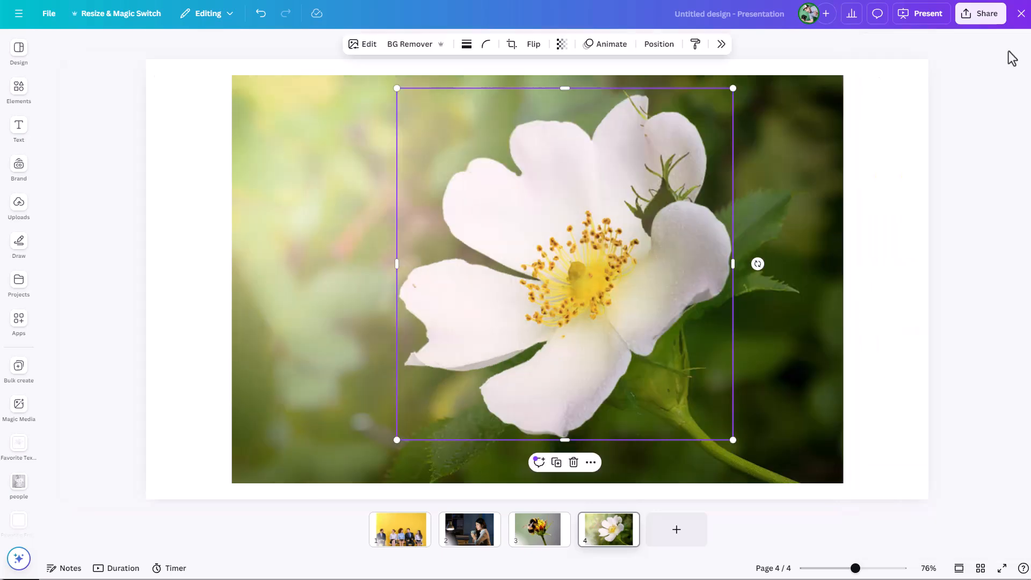
left_click(720, 47)
scroll(967, 396, "down", 3)
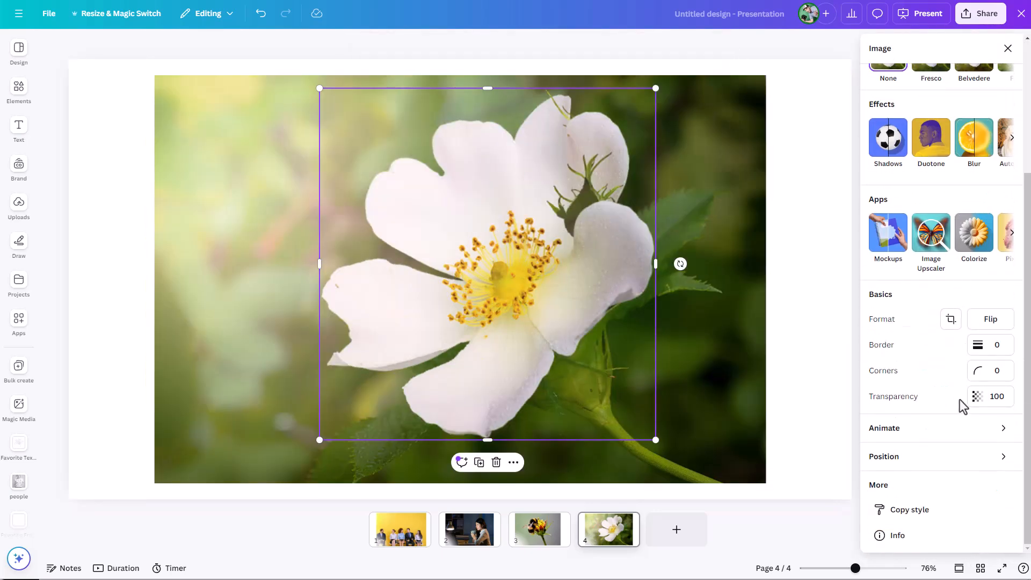
left_click(1004, 462)
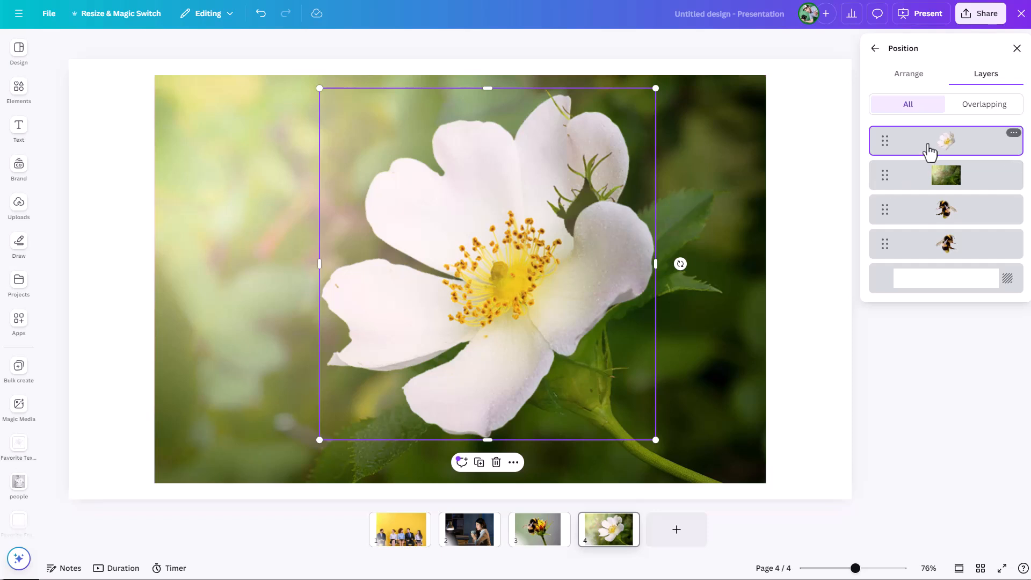
mouse_move(949, 138)
left_mouse_down()
mouse_move(953, 253)
mouse_move(948, 159)
left_mouse_up()
left_click_drag(955, 247, 930, 131)
mouse_move(943, 227)
left_mouse_down()
mouse_move(932, 124)
mouse_move(949, 226)
mouse_move(945, 214)
left_mouse_up()
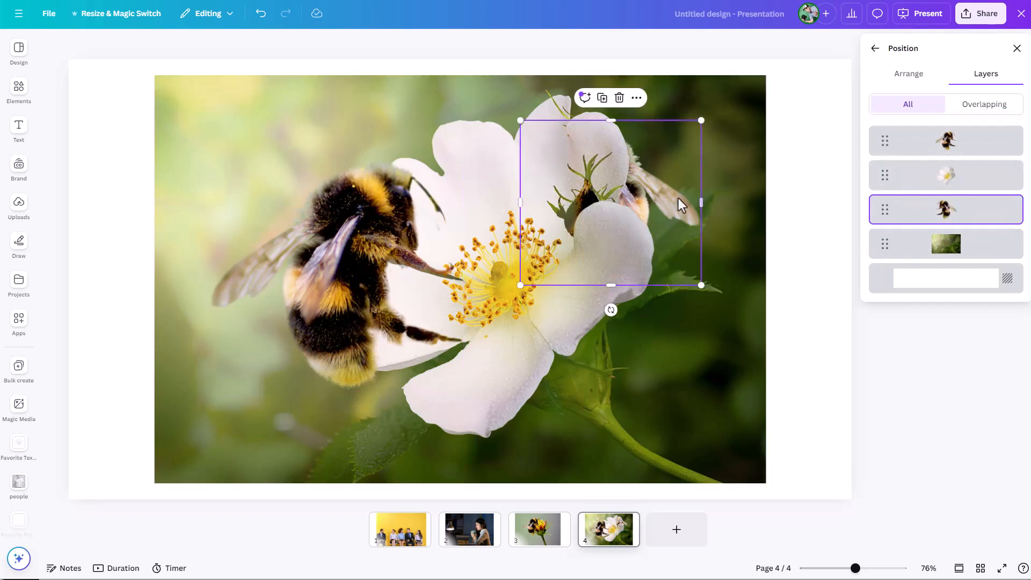
Move the smaller bee up and right so it peeks out behind the petals, and rotate it counterclockwise.
left_click_drag(647, 166, 686, 126)
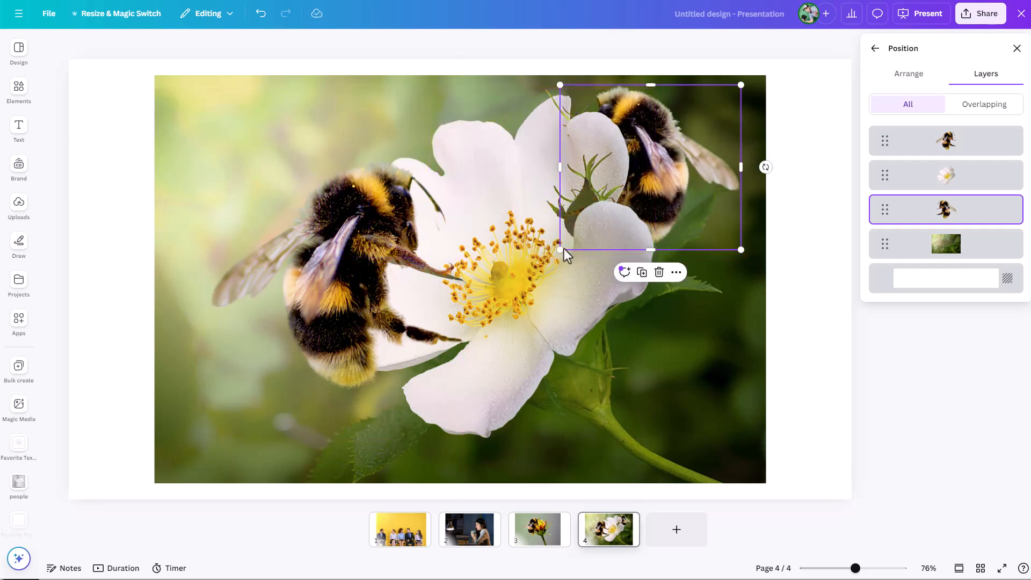
left_click_drag(765, 167, 703, 154)
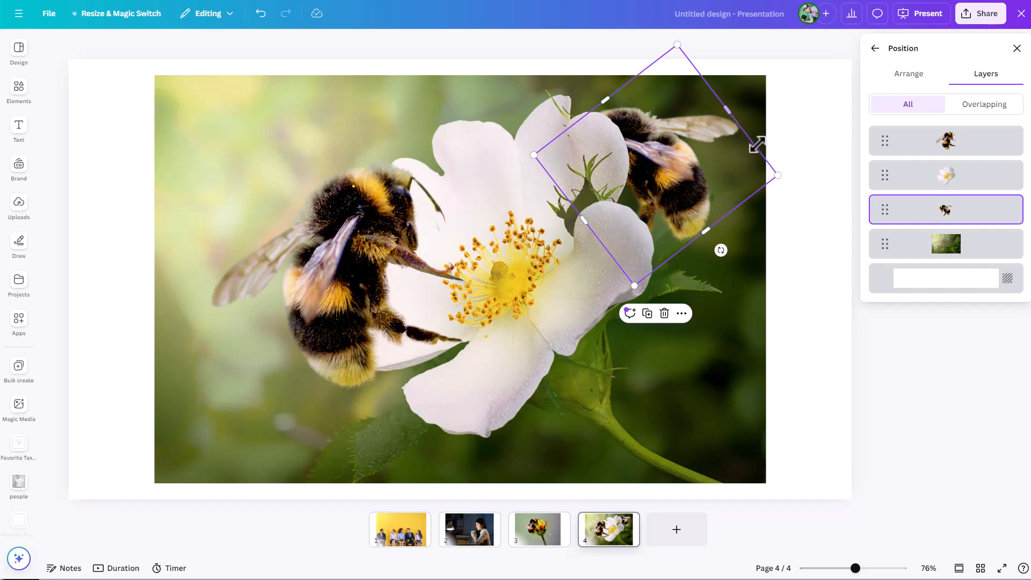
Blur the smaller bee as a whole image with an intensity of 28 and deselect it.
left_click(1017, 48)
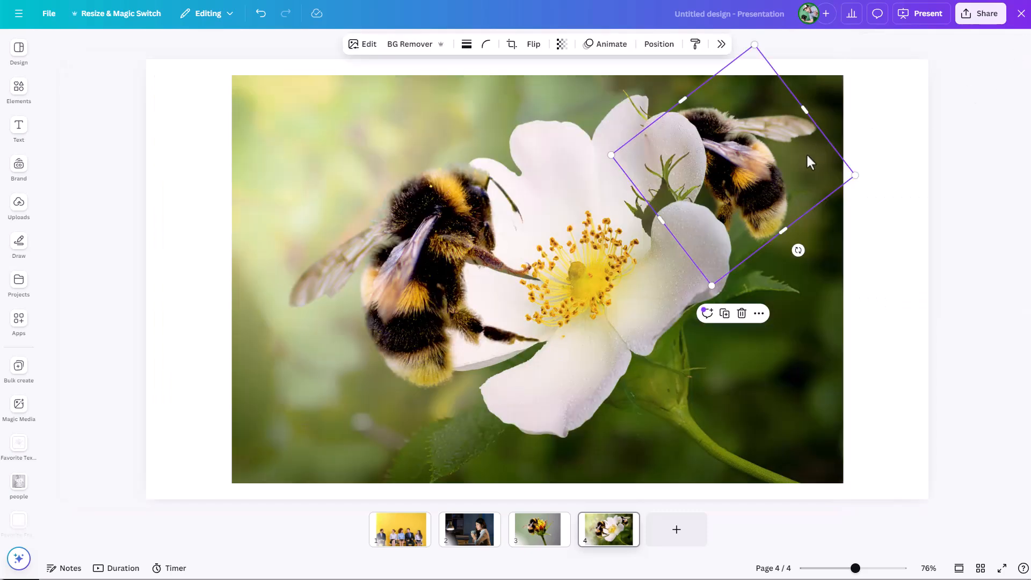
left_click(721, 44)
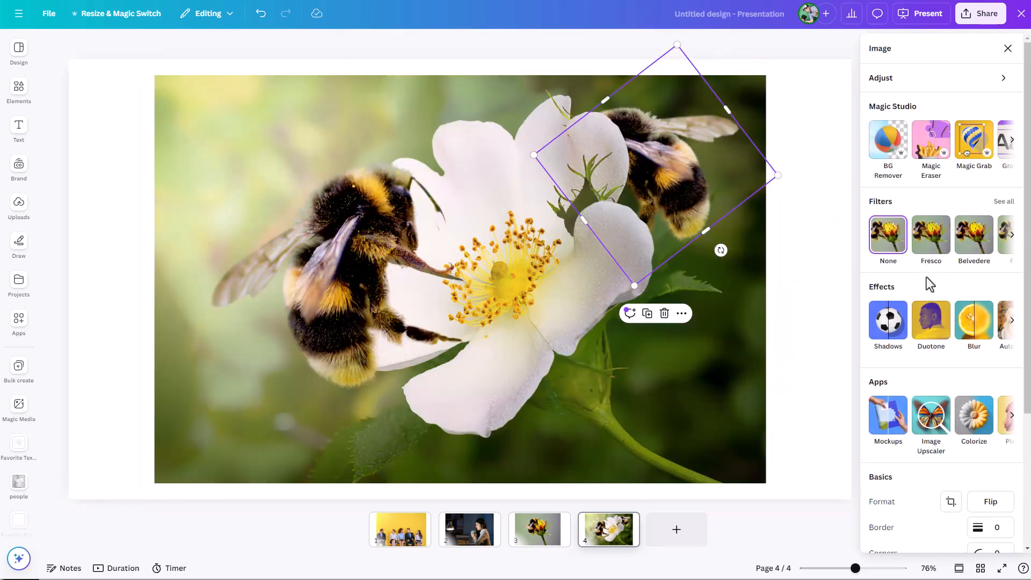
scroll(949, 375, "down", 1)
scroll(948, 375, "up", 2)
left_click(973, 349)
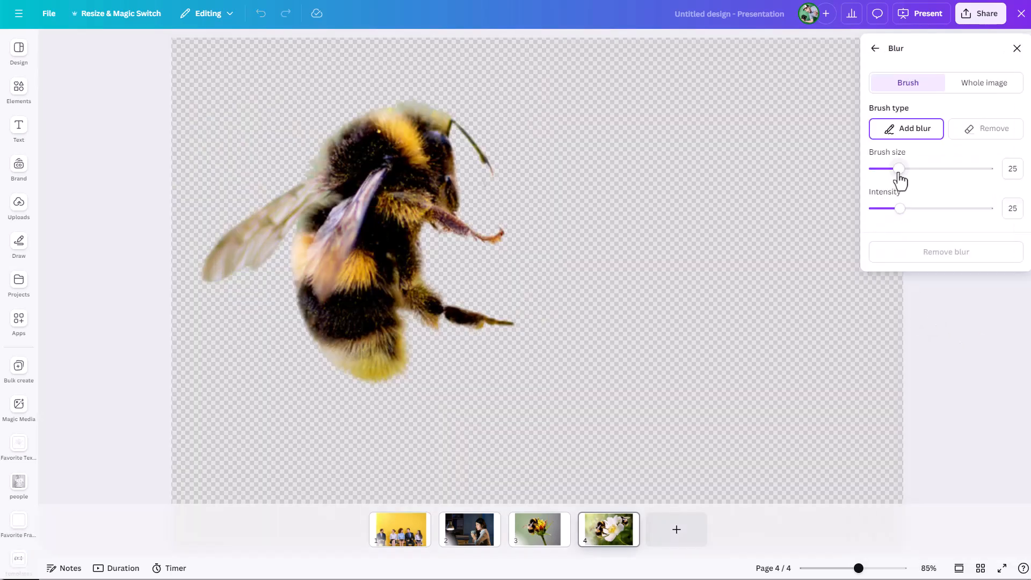
left_click(975, 87)
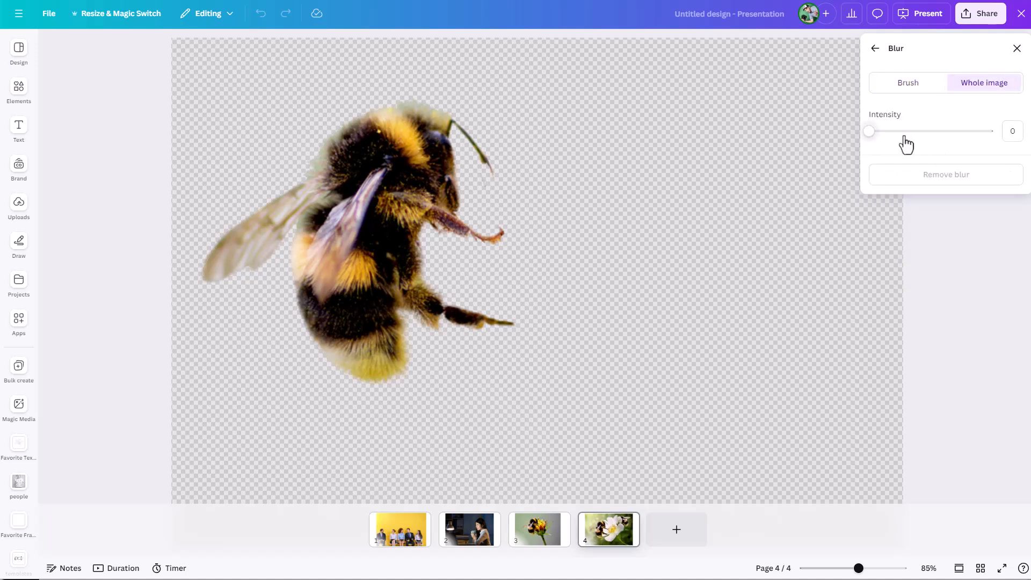
left_click_drag(881, 136, 904, 135)
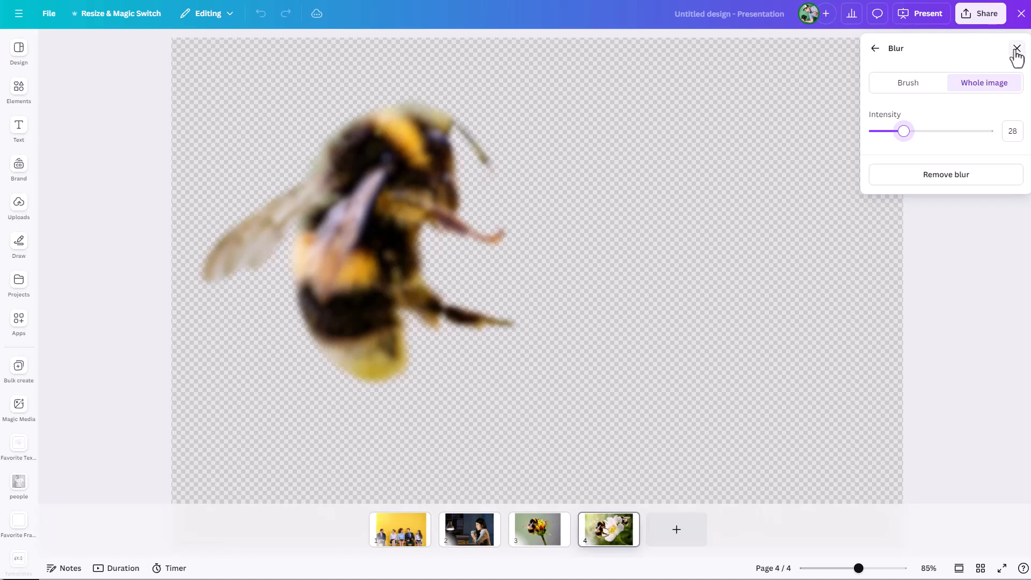
left_click(878, 49)
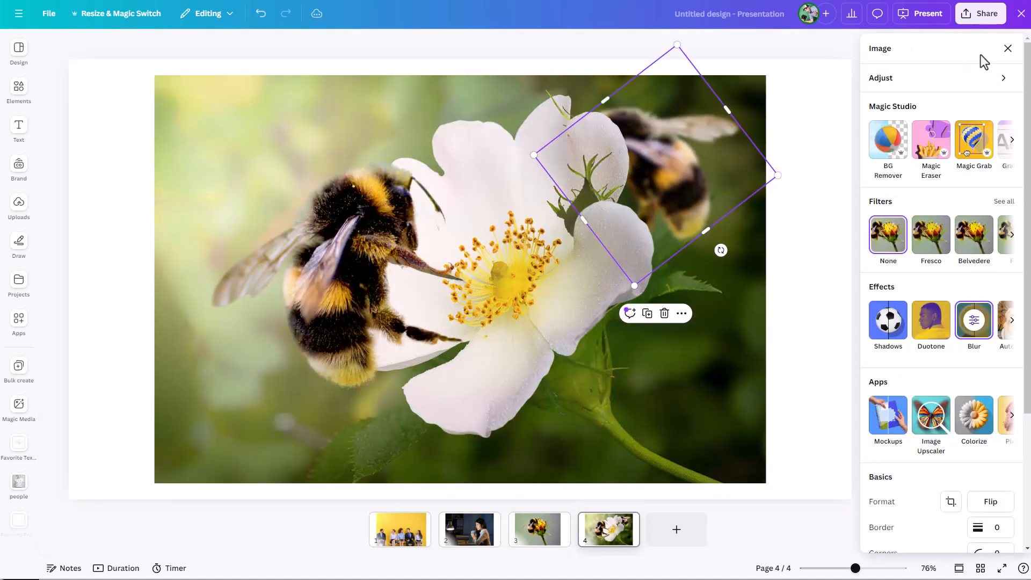
left_click(1007, 49)
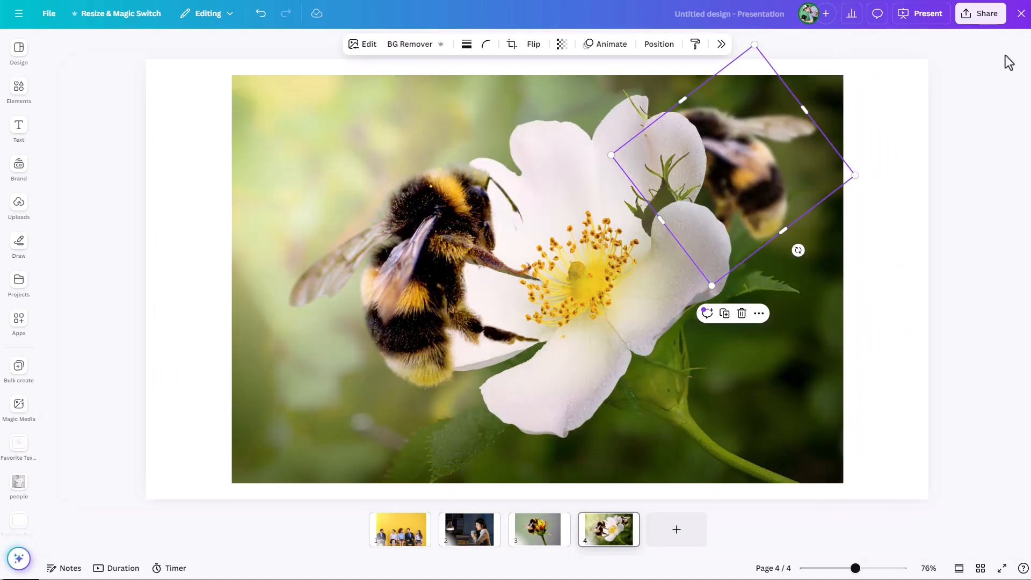
left_click(910, 218)
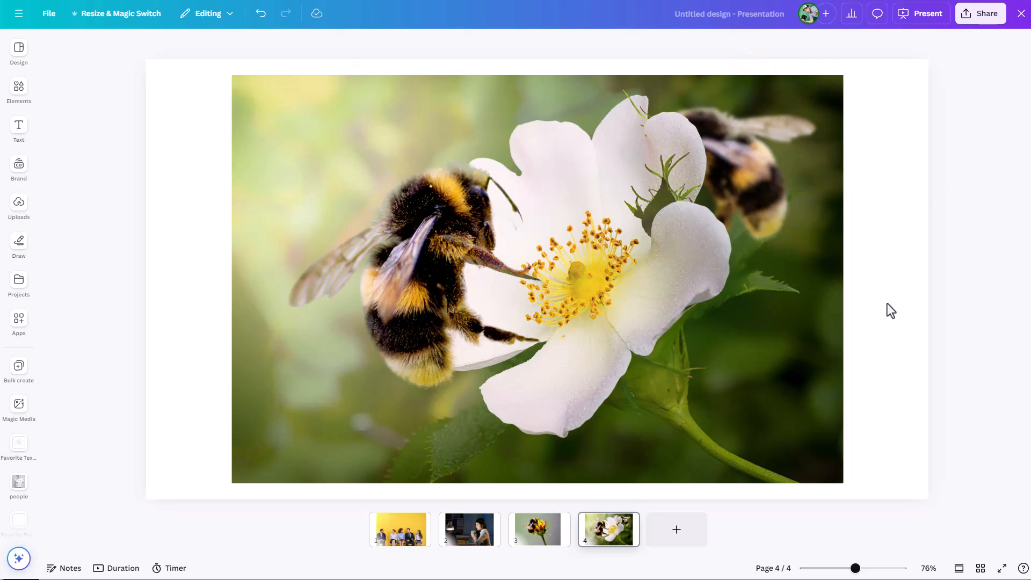
Compare the photos on pages 3 and 4, and review the design's sharing and access options.
left_click(533, 544)
left_click(595, 540)
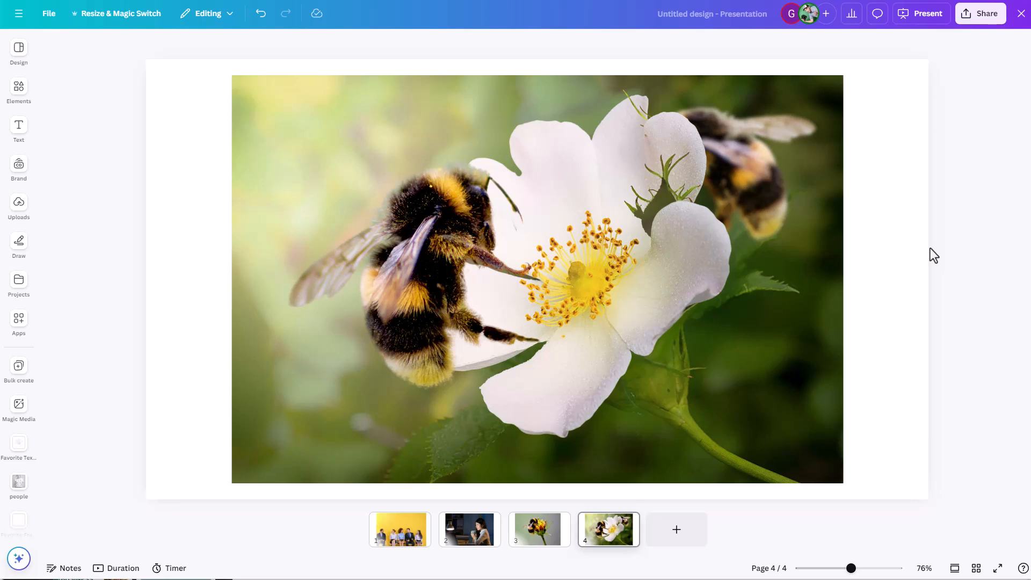
left_click(985, 23)
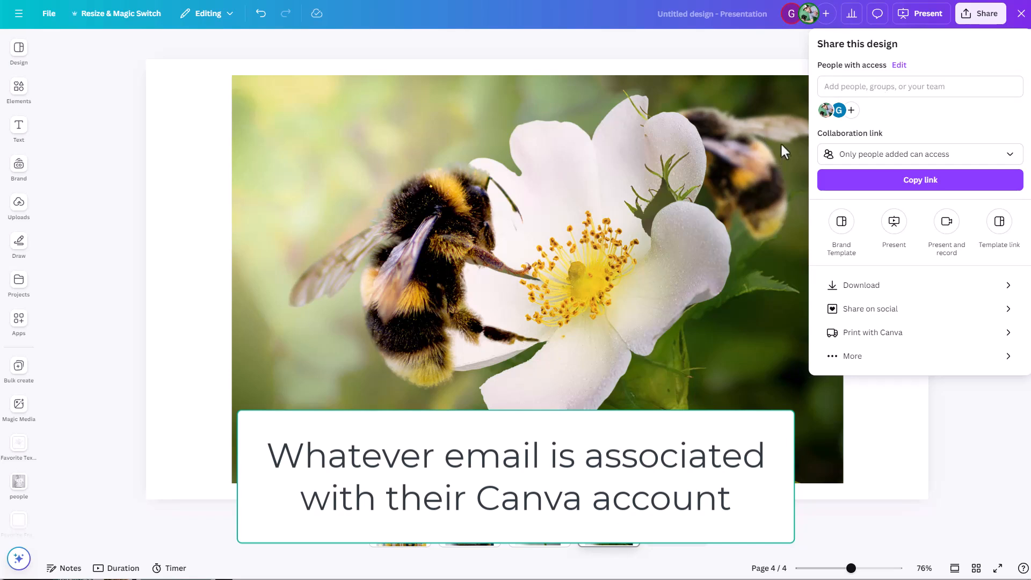
left_click(767, 56)
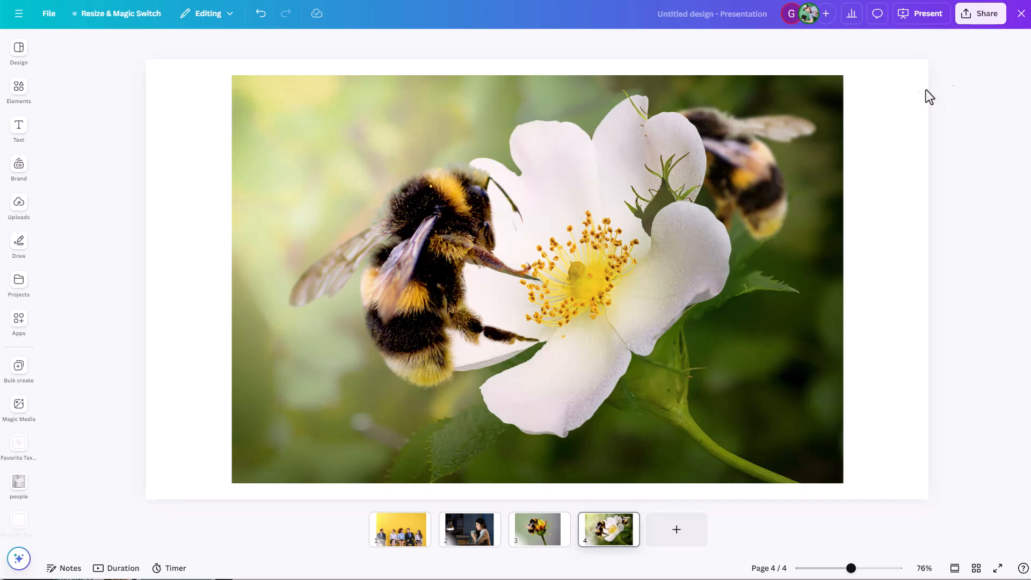
Examine the filter and sort options for the current page's comments.
left_click(877, 16)
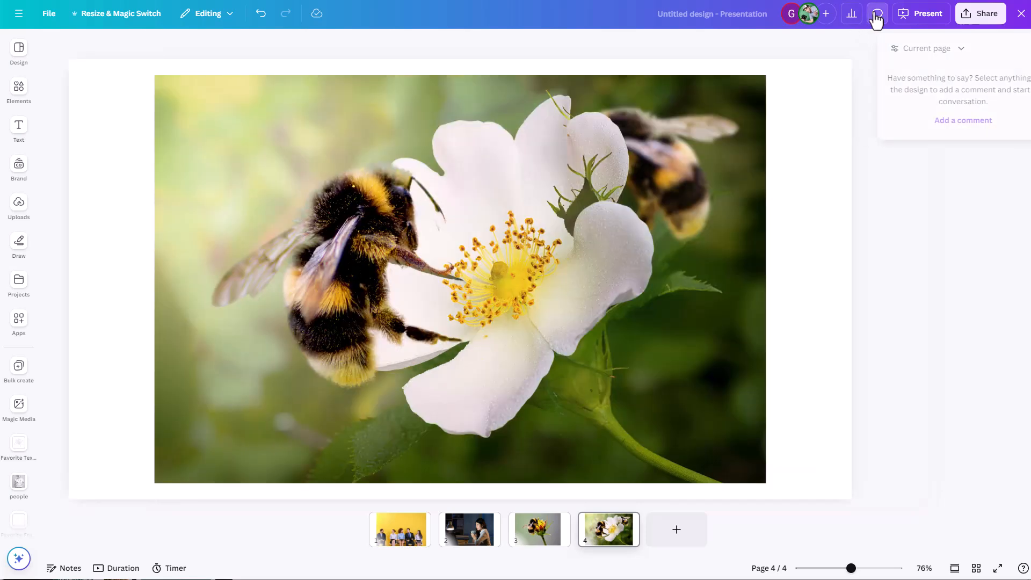
left_click(944, 50)
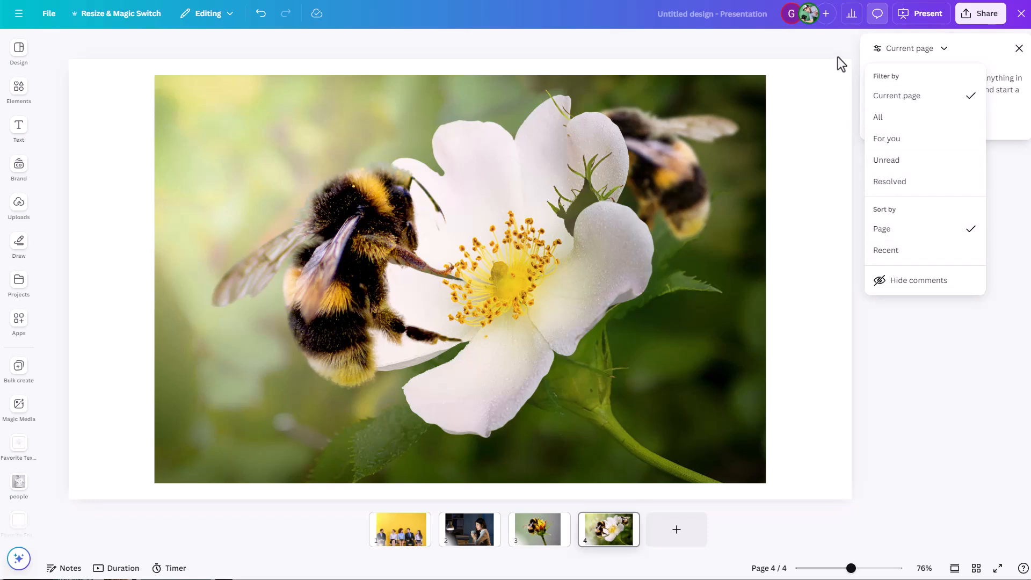
left_click(868, 44)
left_click(1019, 48)
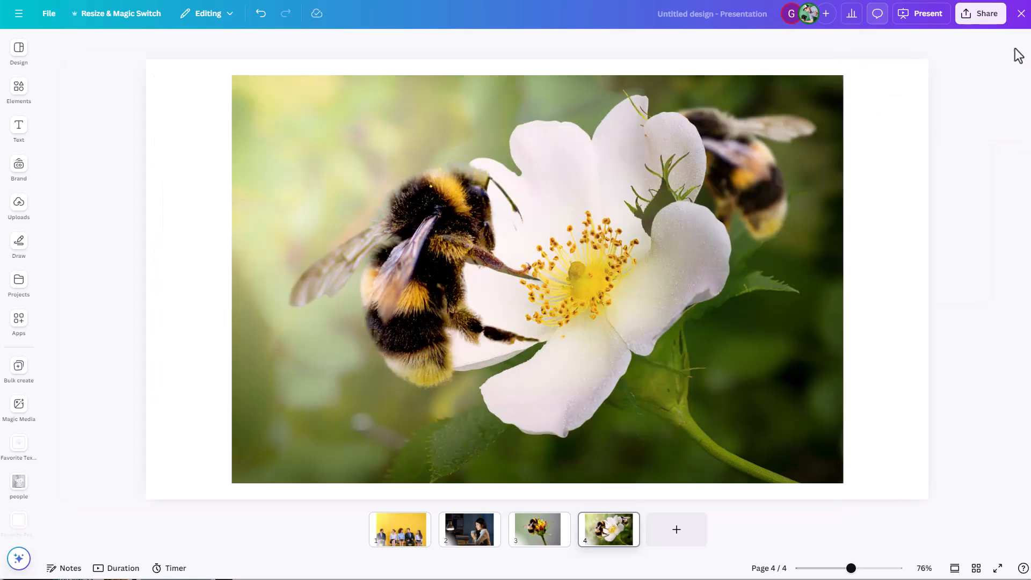
Draft the comment "Hey, this bee is cool!" on the large bee.
left_click(892, 144)
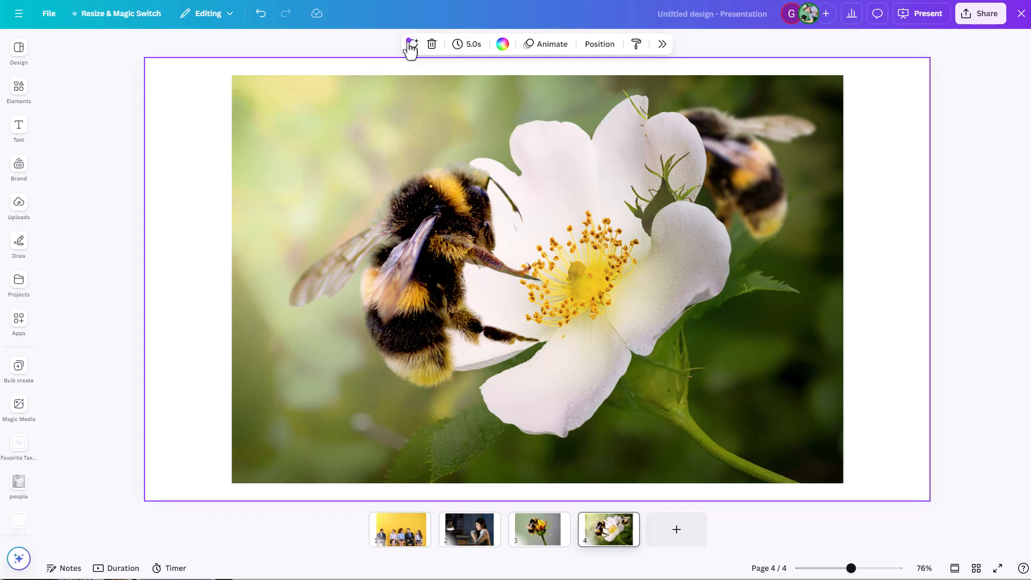
left_click(414, 270)
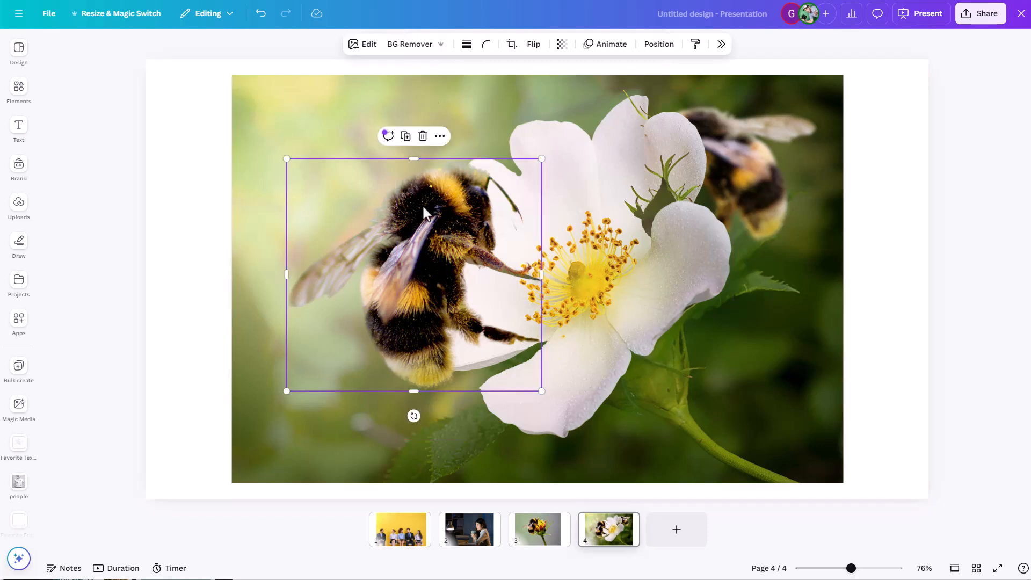
left_click(388, 136)
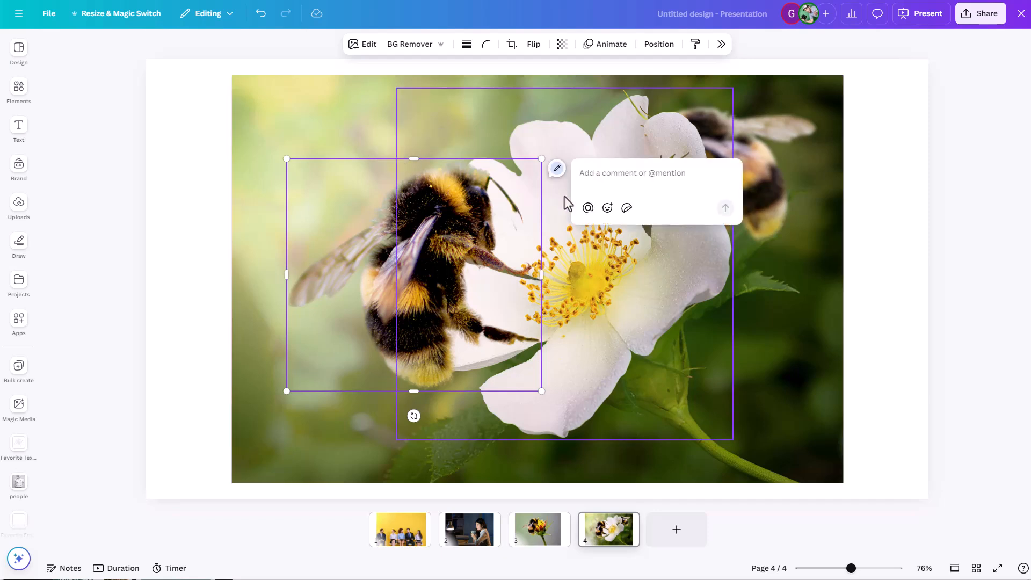
type("Hey, this bee is cool!")
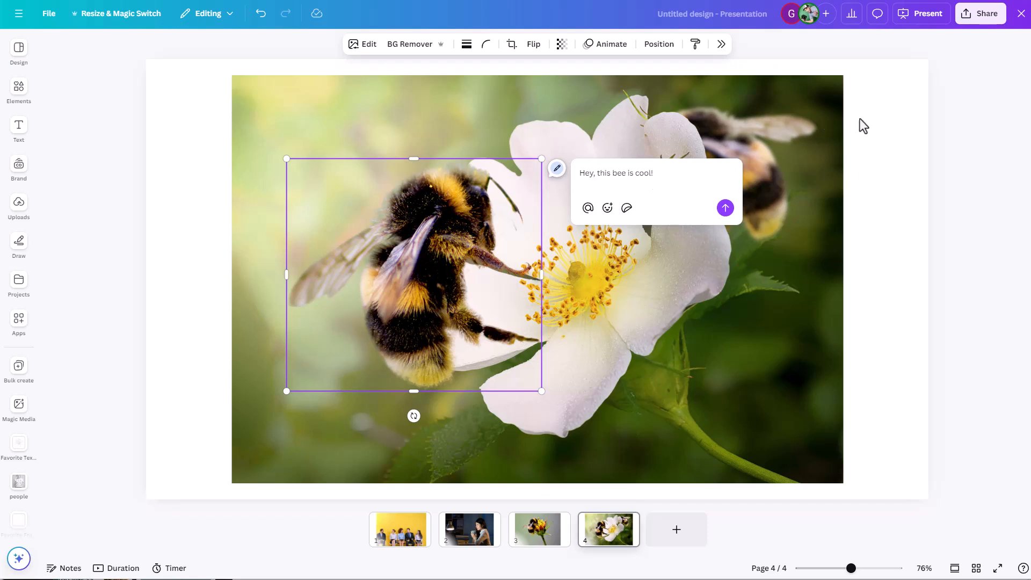
Post a comment on the whole of page 4 reading "Yes, really awesome job" followed by the designer's first name.
left_click(906, 122)
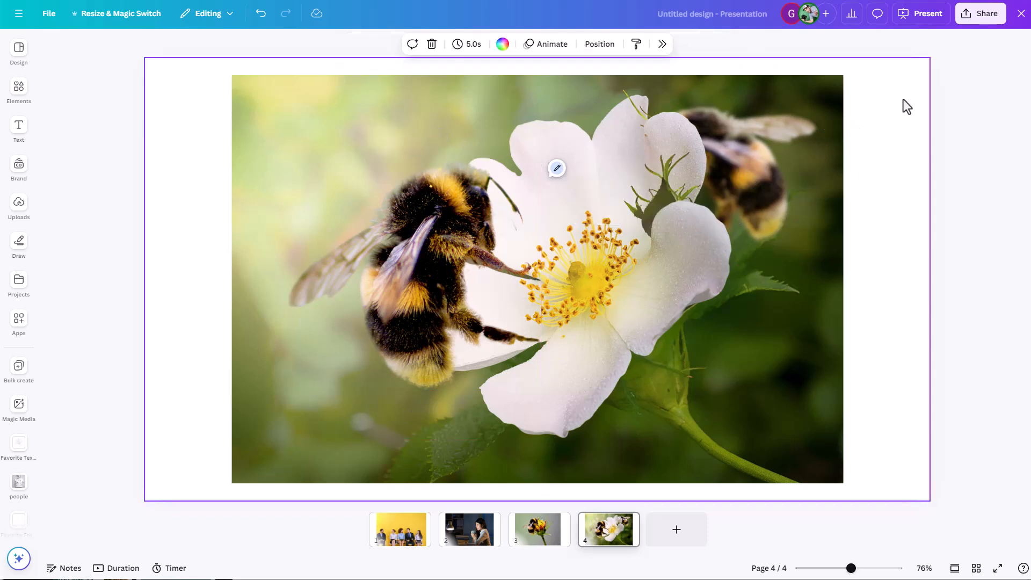
left_click(412, 44)
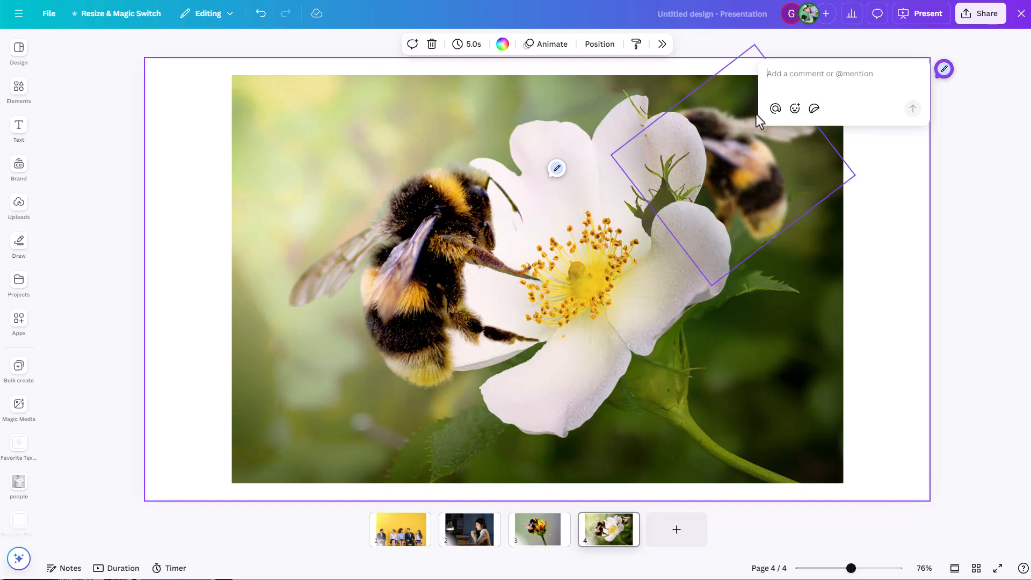
type("Yes, real")
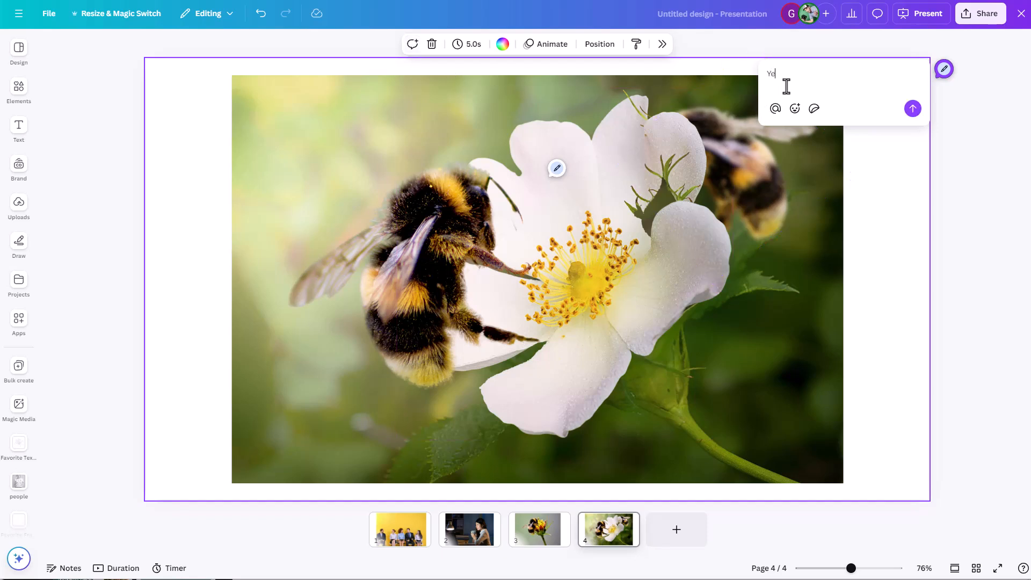
type("ly awesome job Greg.")
left_click(912, 110)
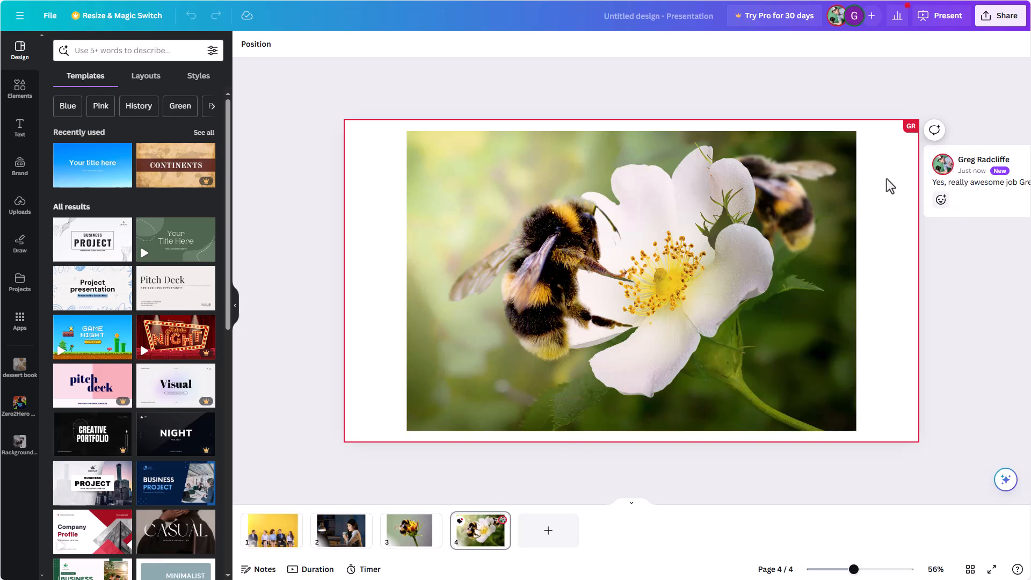
In the collaborator's account, write the reply "Yes, cool, but weird that you are talking to yourself." to the page 4 comment.
left_click(526, 297)
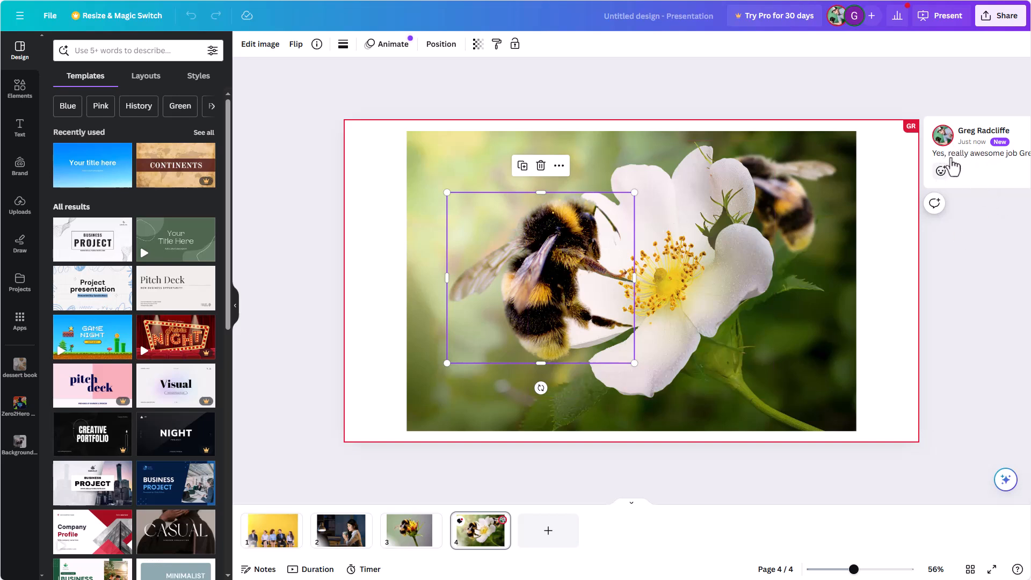
left_click(974, 168)
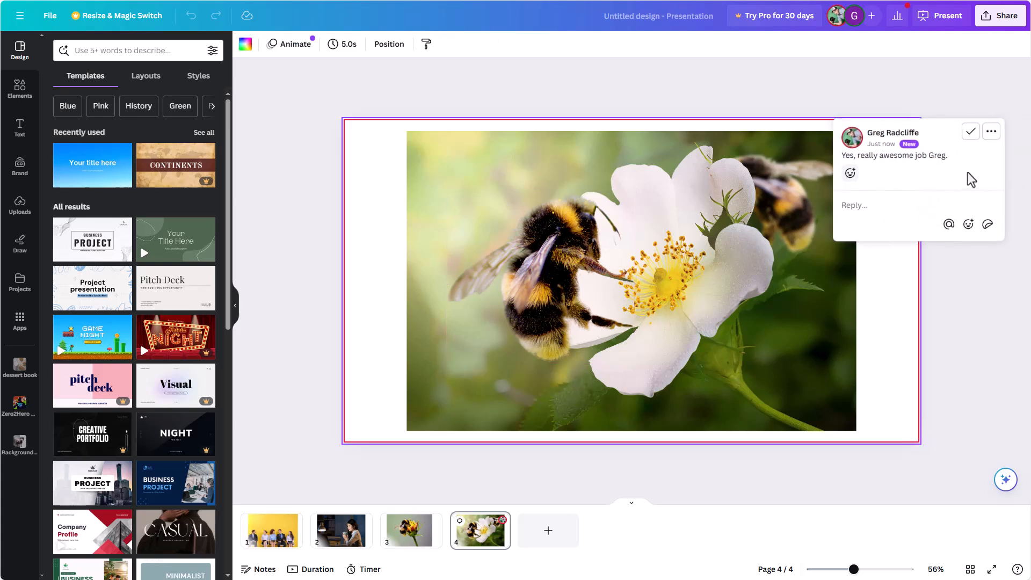
left_click(879, 211)
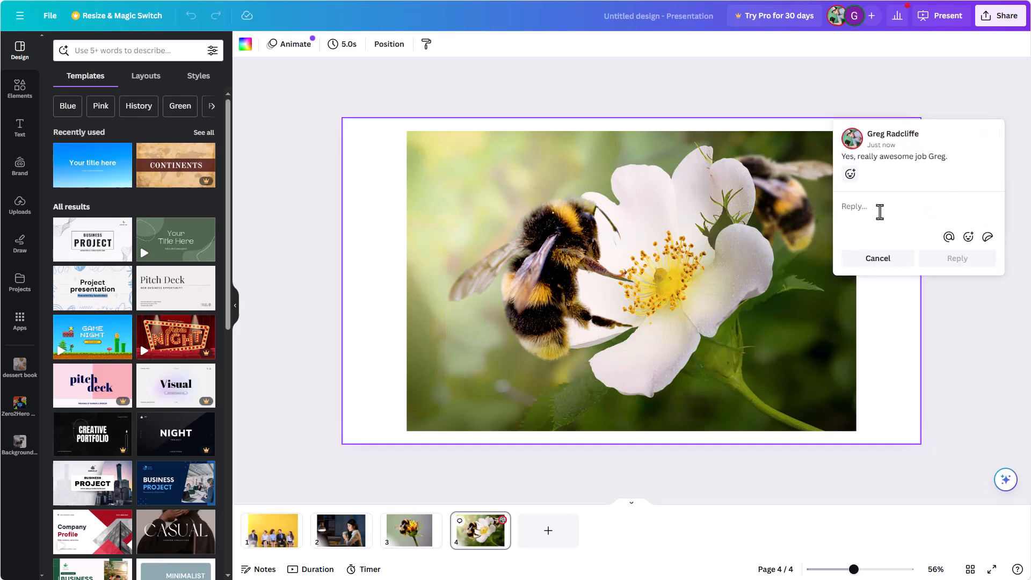
type("Yes, coo")
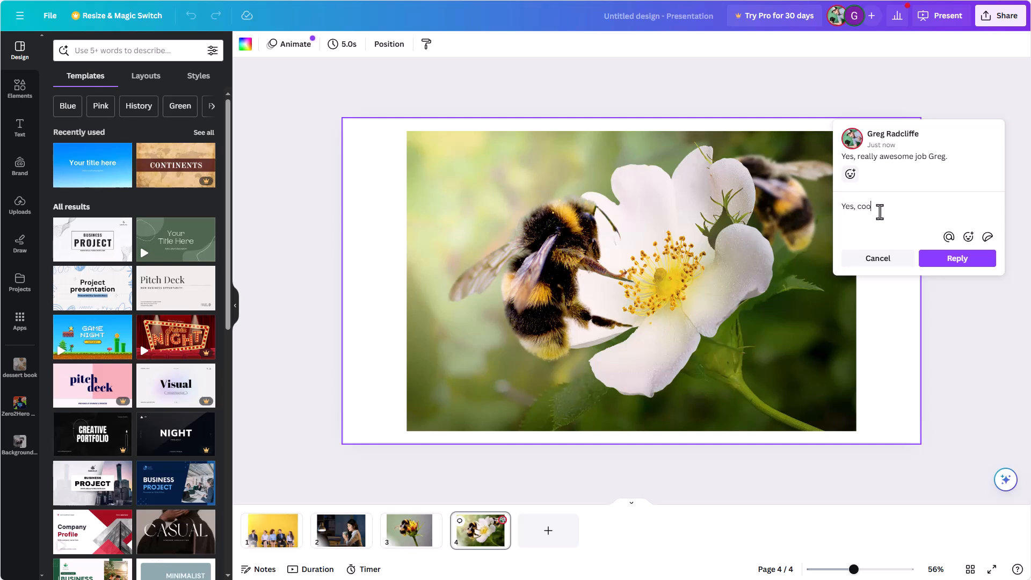
type("l, yout weird that")
type(" you awe t")
type("hat")
key("BackSpace")
key("BackSpace")
key("BackSpace")
key("BackSpace")
key("BackSpace")
key("BackSpace")
key("BackSpace")
type("re talking to yourself.")
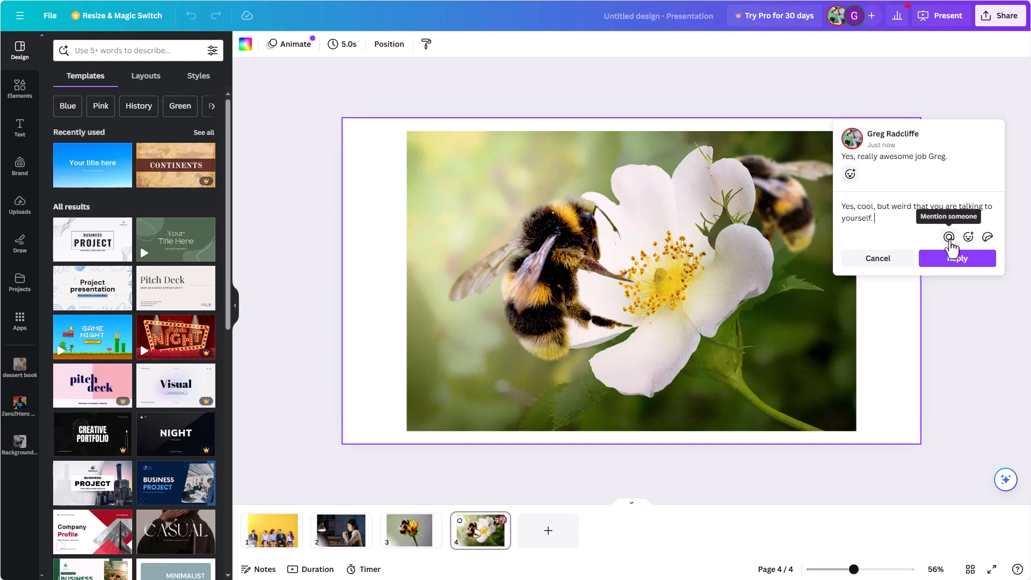
Mention the comment's author at the end of the reply and post it.
left_click(948, 240)
left_click(907, 249)
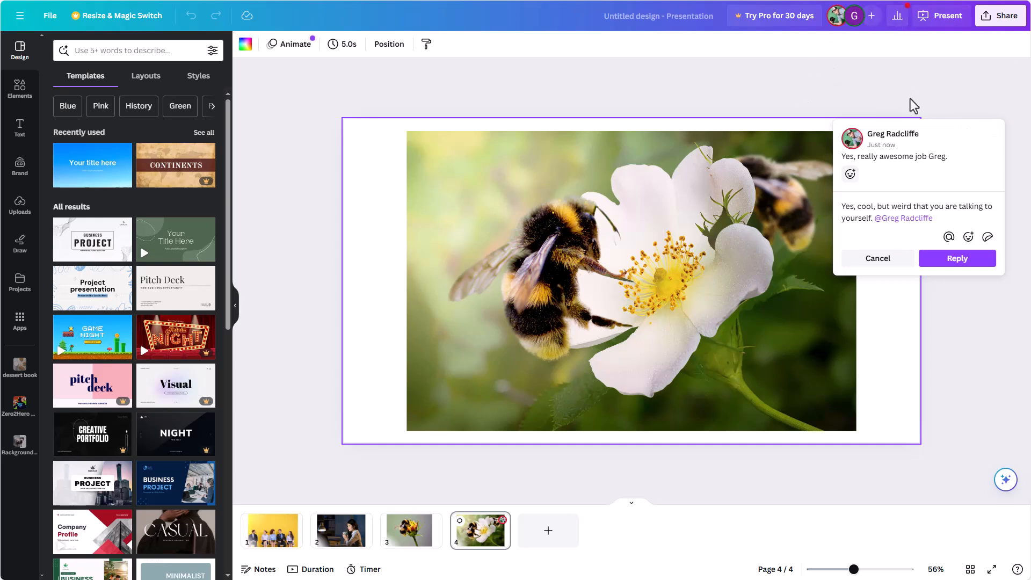
left_click(948, 260)
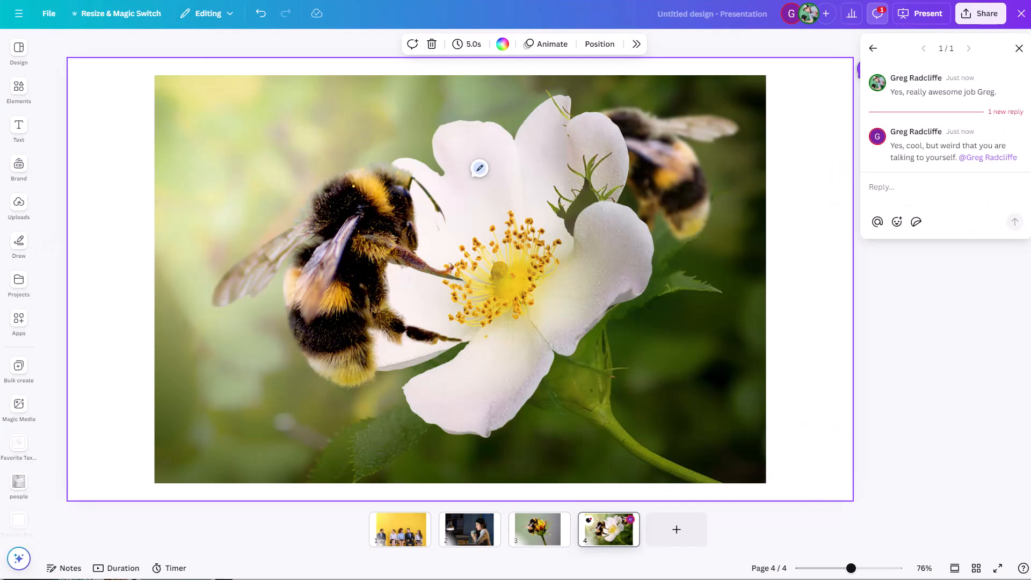
Back in the designer's account, reopen the page 4 comment thread and insert a smiling emoji in a new reply.
left_click(902, 397)
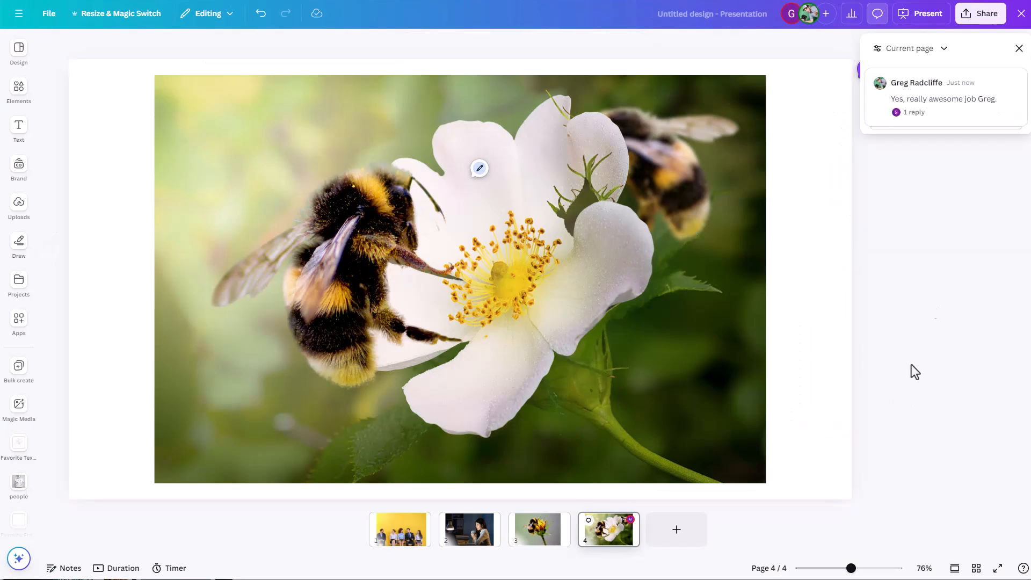
left_click(1019, 48)
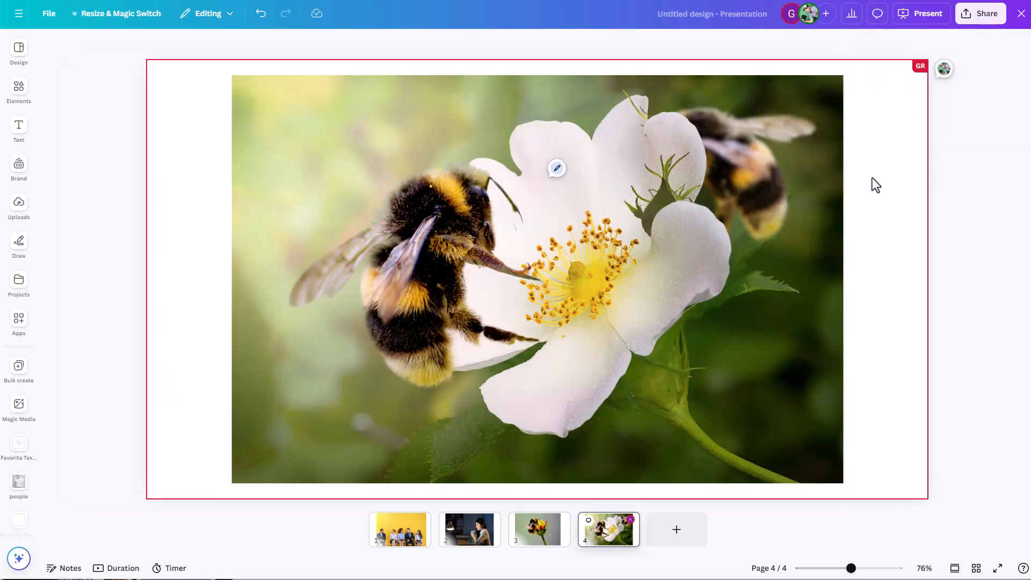
left_click(944, 70)
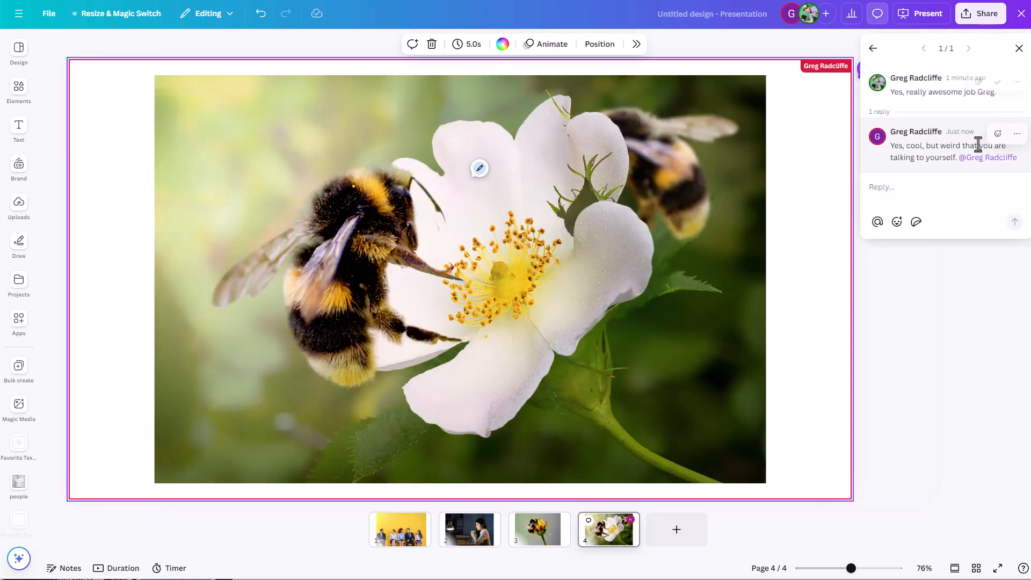
left_click(1017, 133)
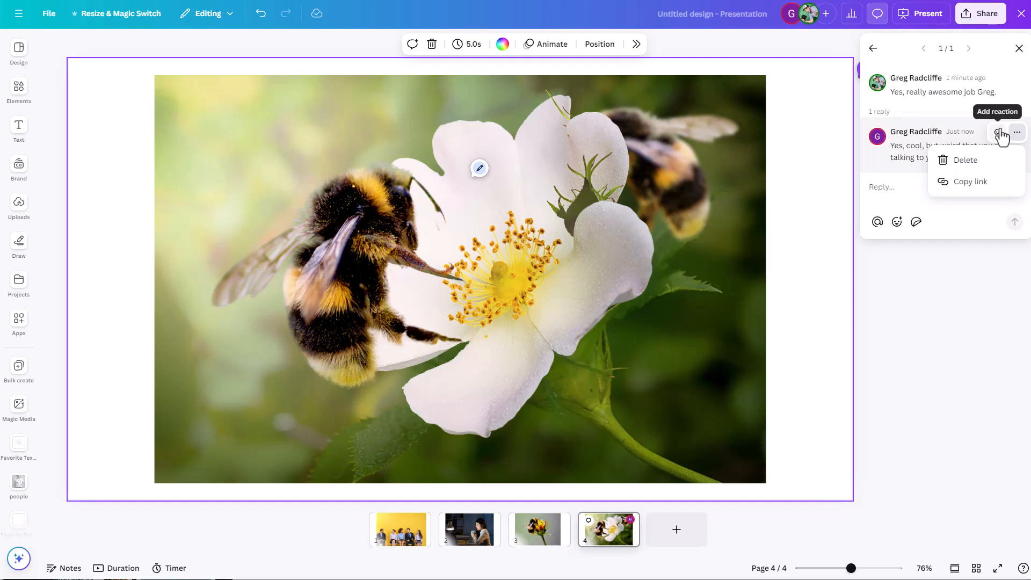
left_click(897, 222)
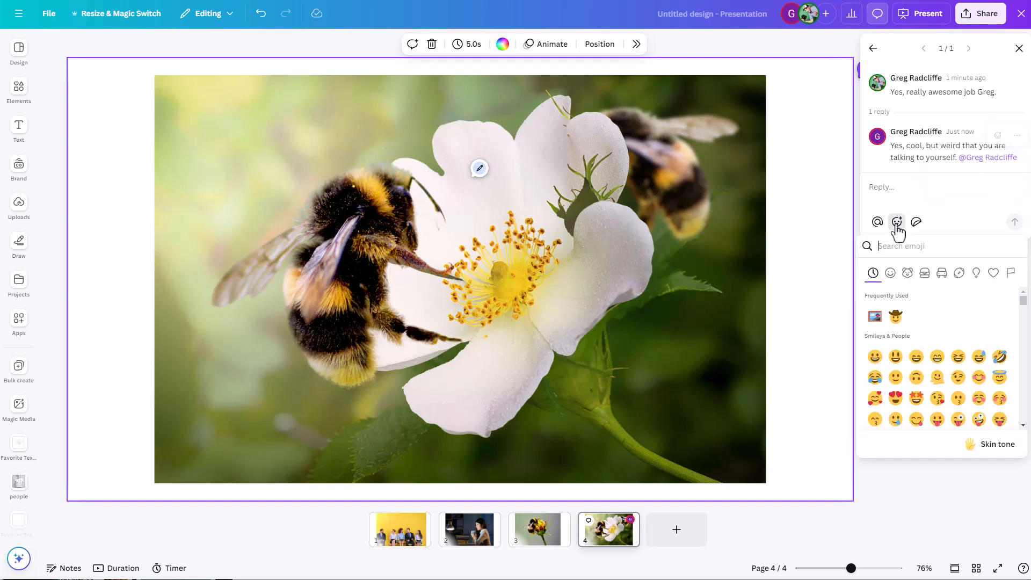
left_click(913, 352)
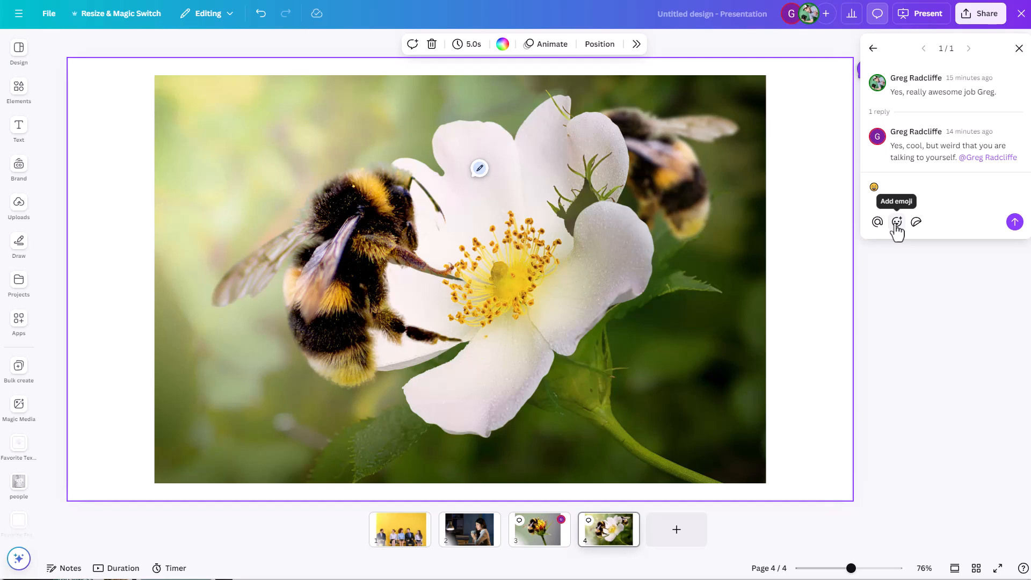
Open the draft comment attached to the large bee in the foreground.
left_click(601, 291)
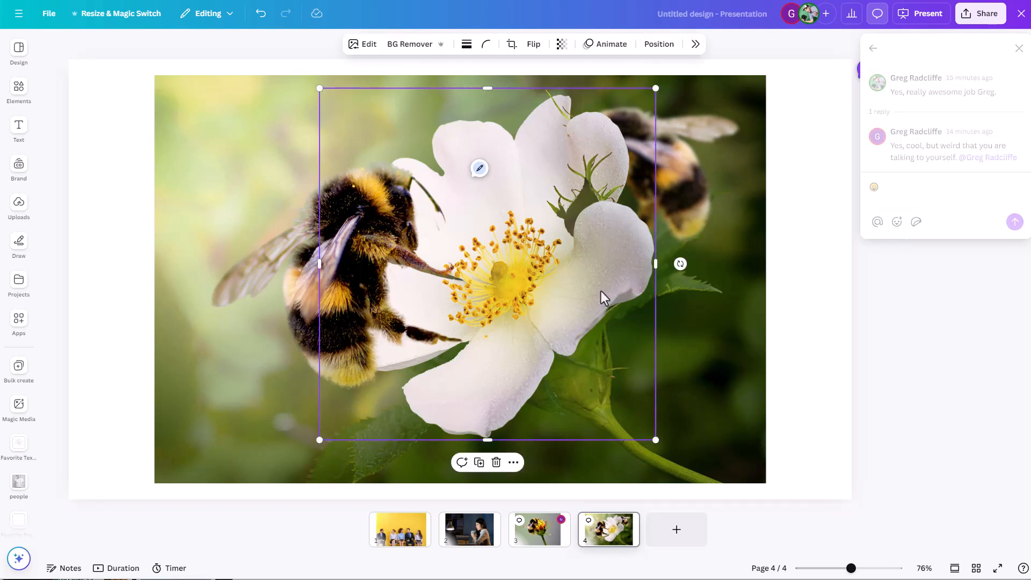
left_click(311, 288)
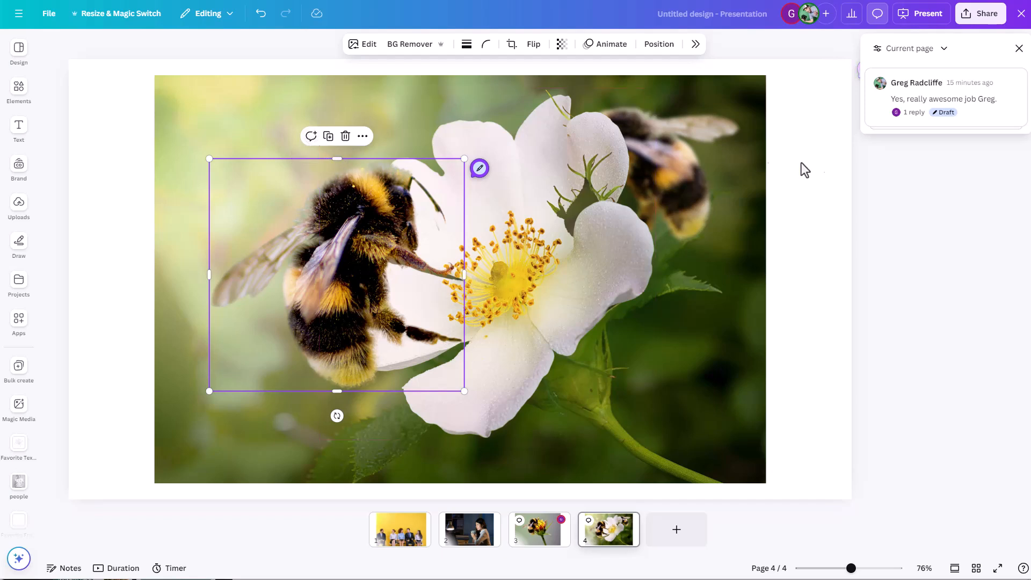
left_click(311, 136)
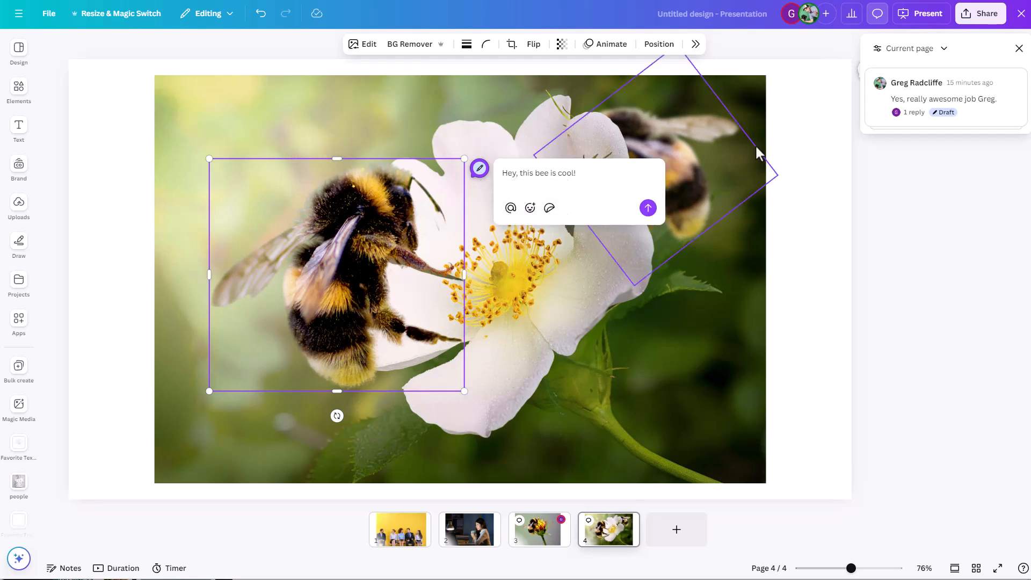
Close and reopen the current page's comment list, and view its filtering and sorting options.
left_click(878, 13)
left_click(877, 14)
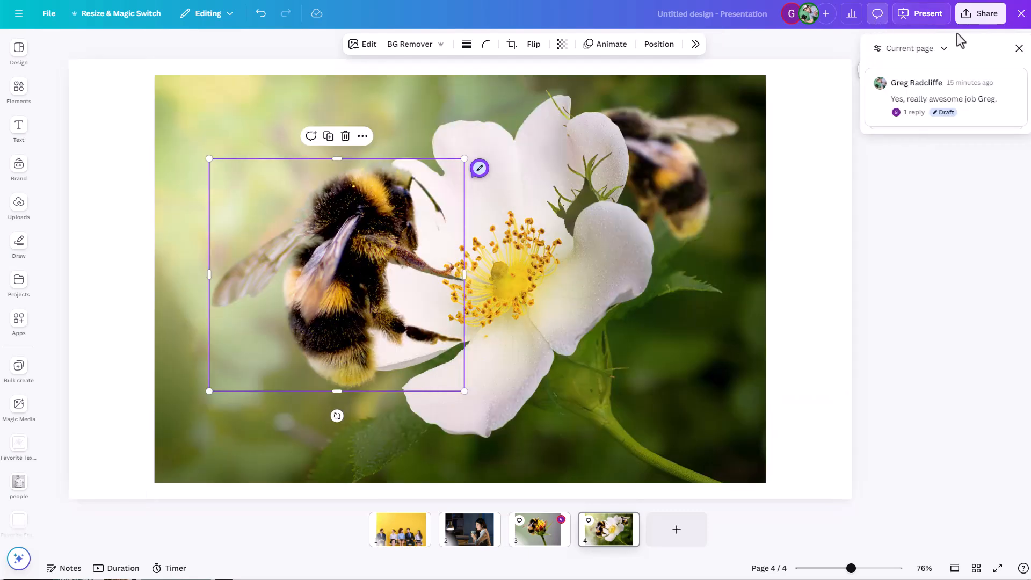
left_click(1018, 49)
left_click(879, 17)
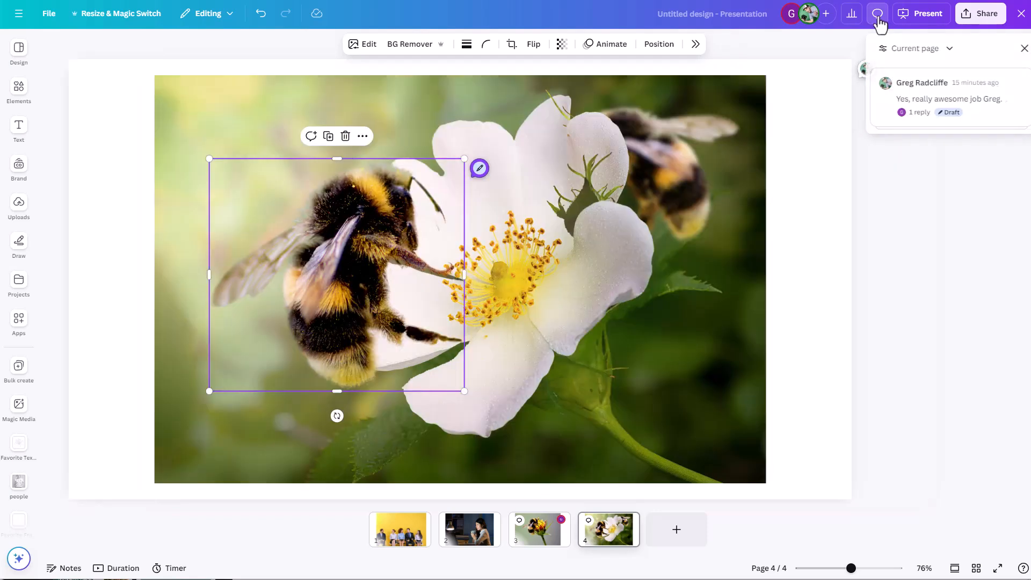
left_click(945, 50)
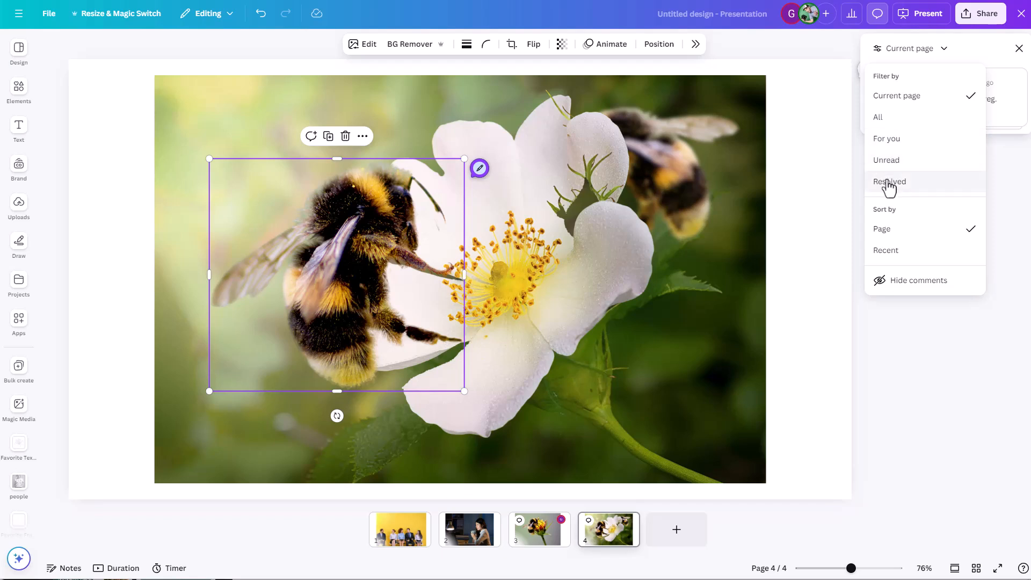
left_click(999, 160)
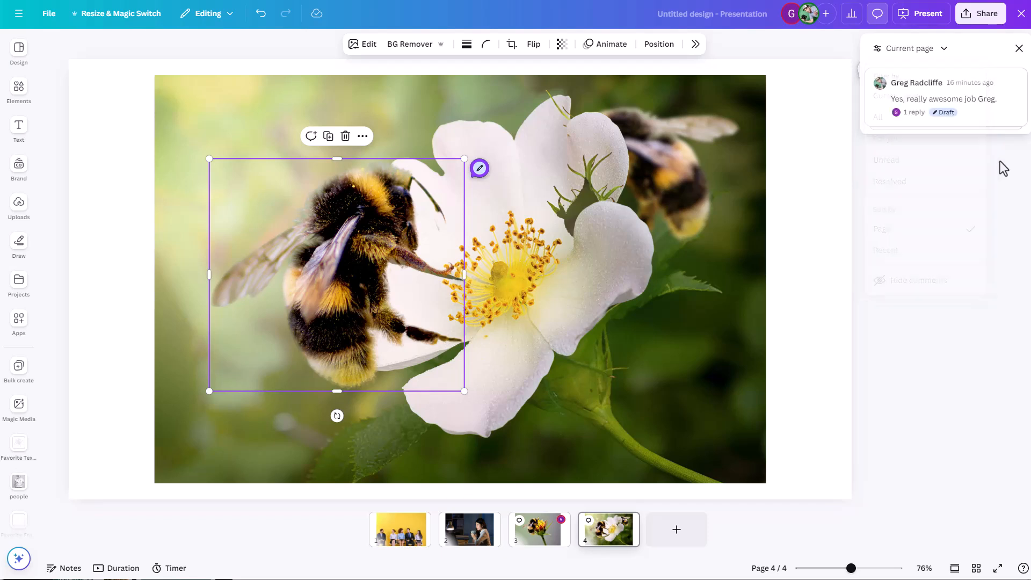
Resolve the "Yes, really awesome job" comment thread on page 4 and close the comment list.
mouse_move(971, 107)
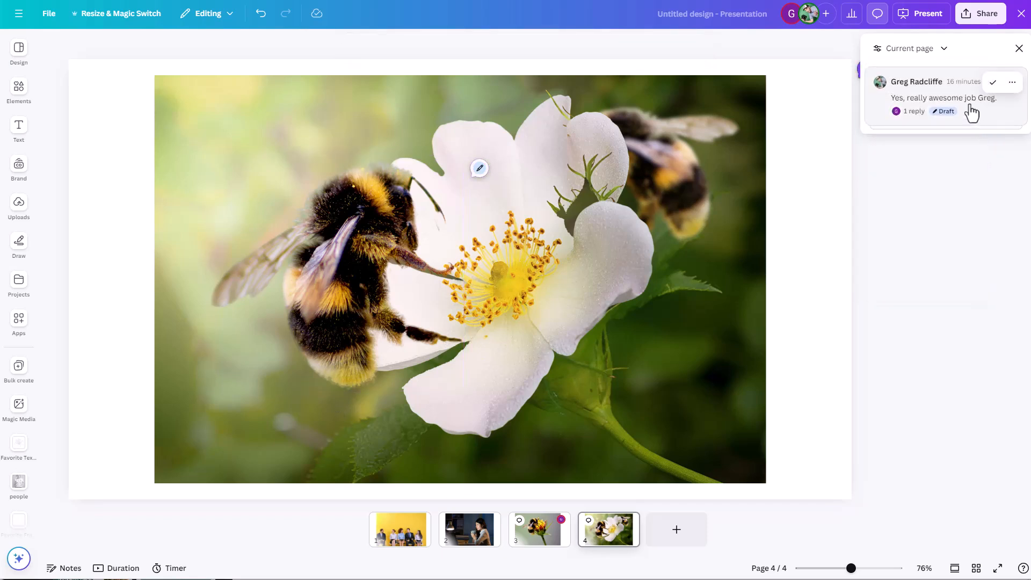
left_click(992, 83)
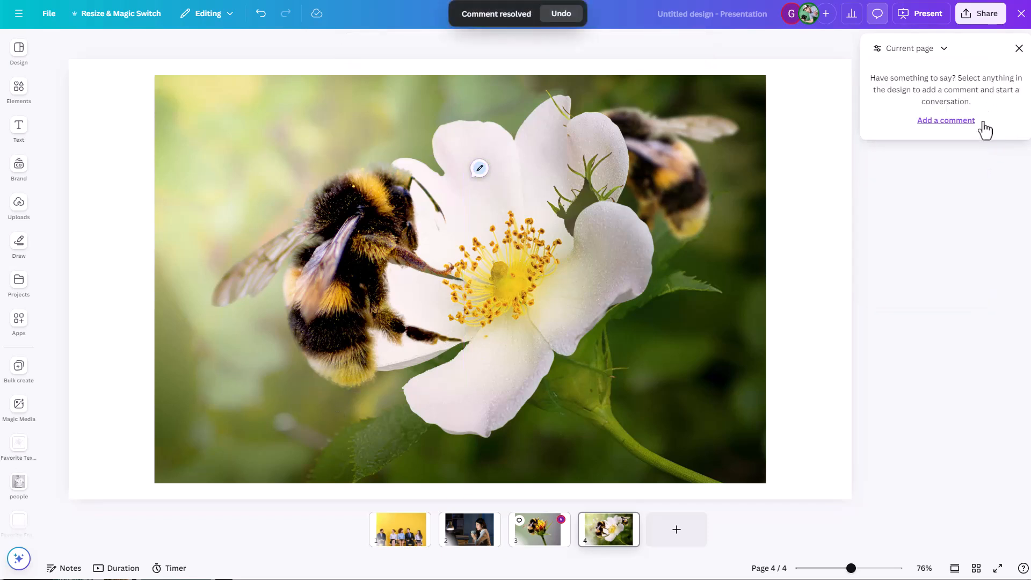
left_click(1018, 49)
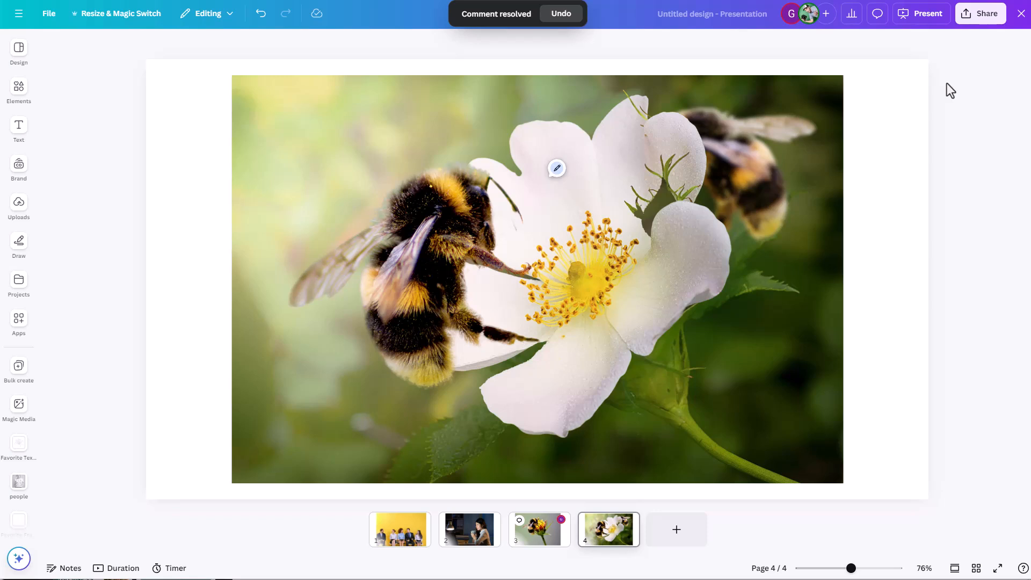
Reopen the comment list and filter it to show resolved comments.
left_click(878, 14)
left_click(943, 51)
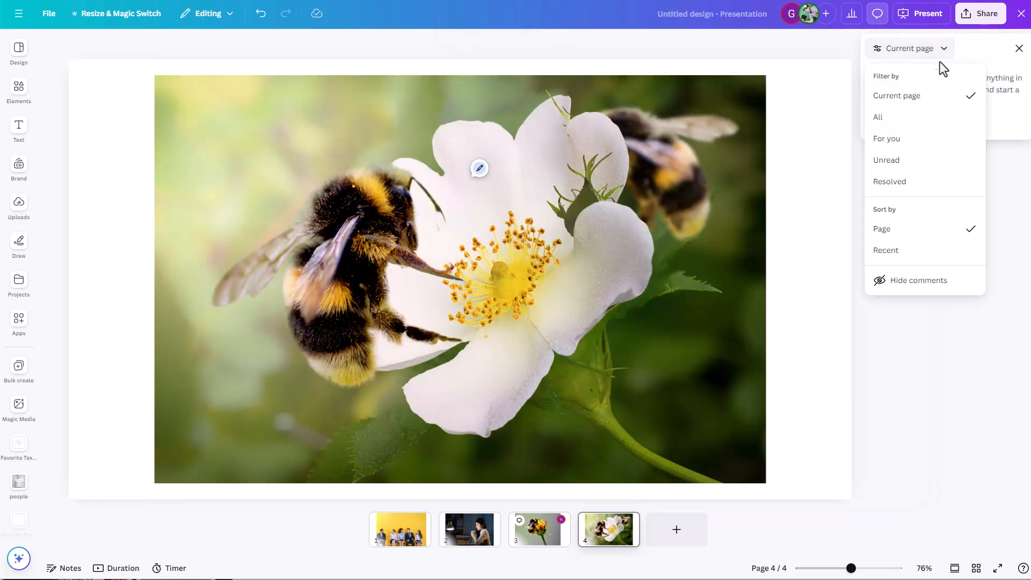
left_click(899, 182)
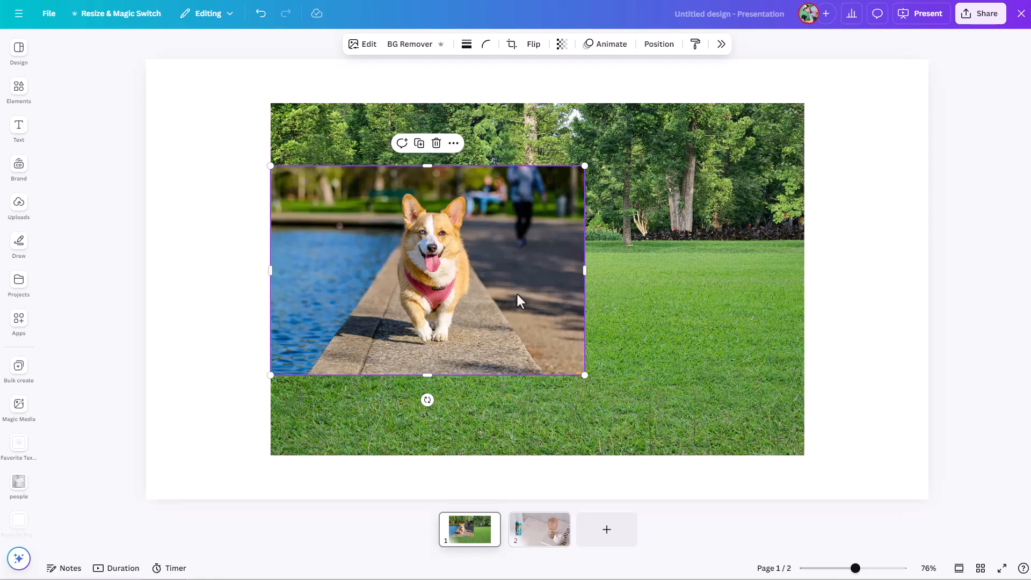
Nudge the corgi photo up and to the left, and open Blend with it and the park background both selected.
mouse_move(507, 293)
left_mouse_down()
mouse_move(424, 298)
mouse_move(262, 349)
mouse_move(494, 281)
left_mouse_up()
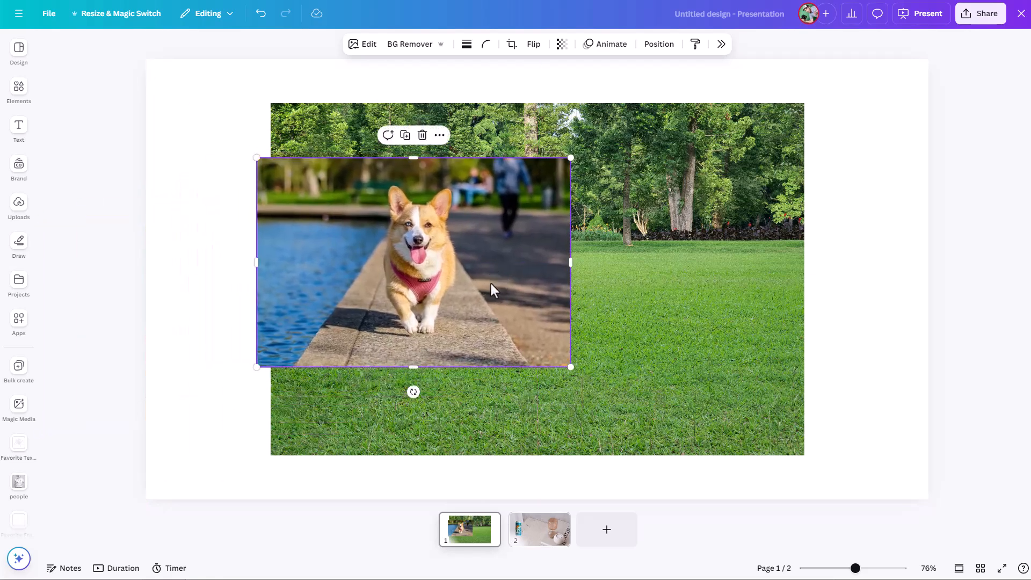
left_click(722, 44)
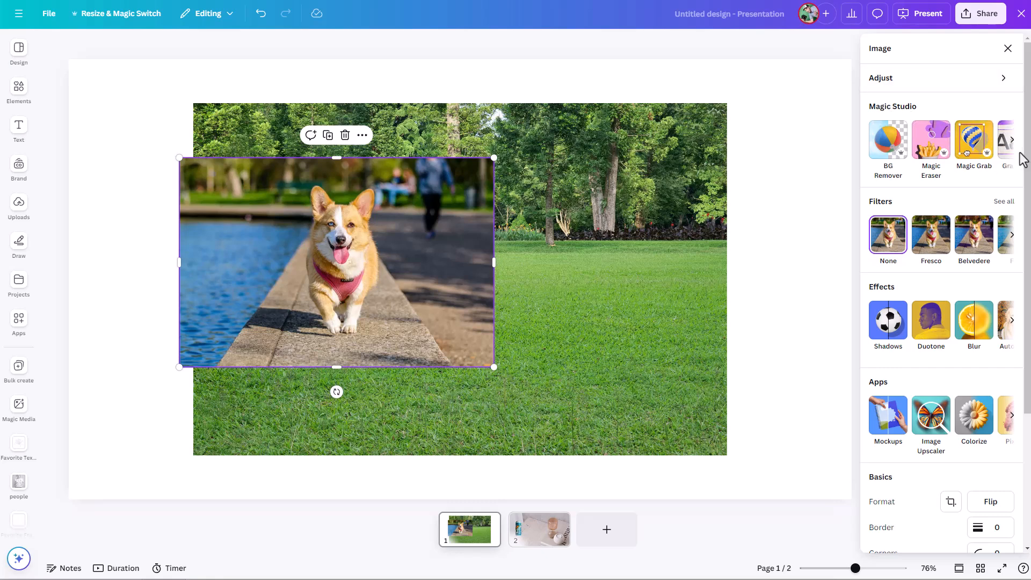
left_click(1013, 142)
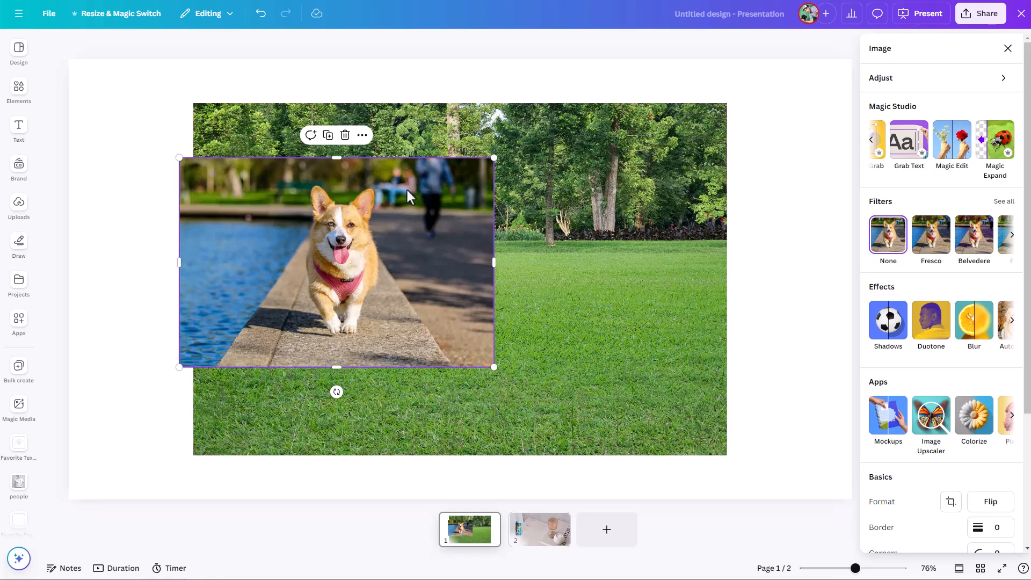
left_click(532, 196, "shift")
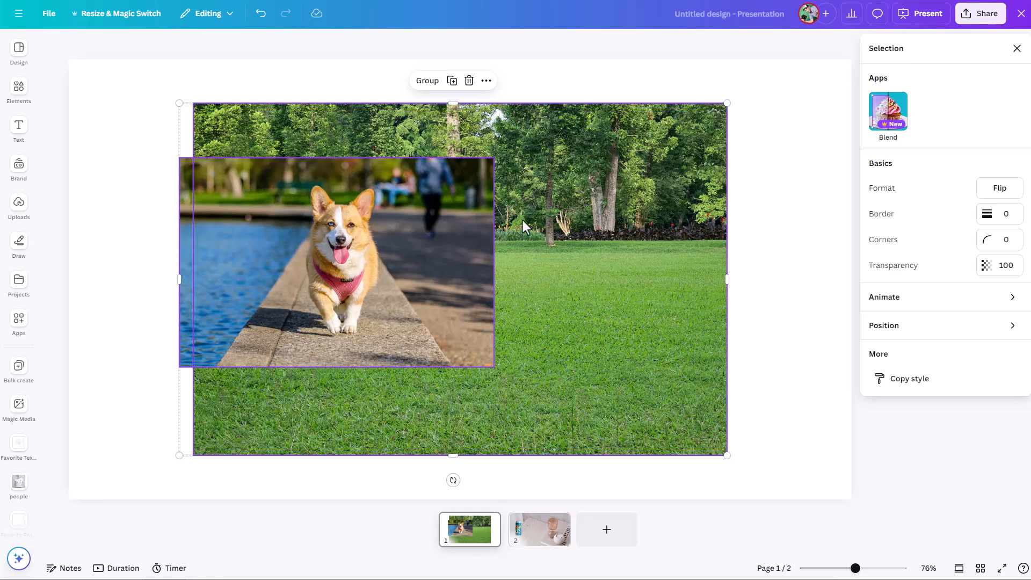
left_click(889, 135)
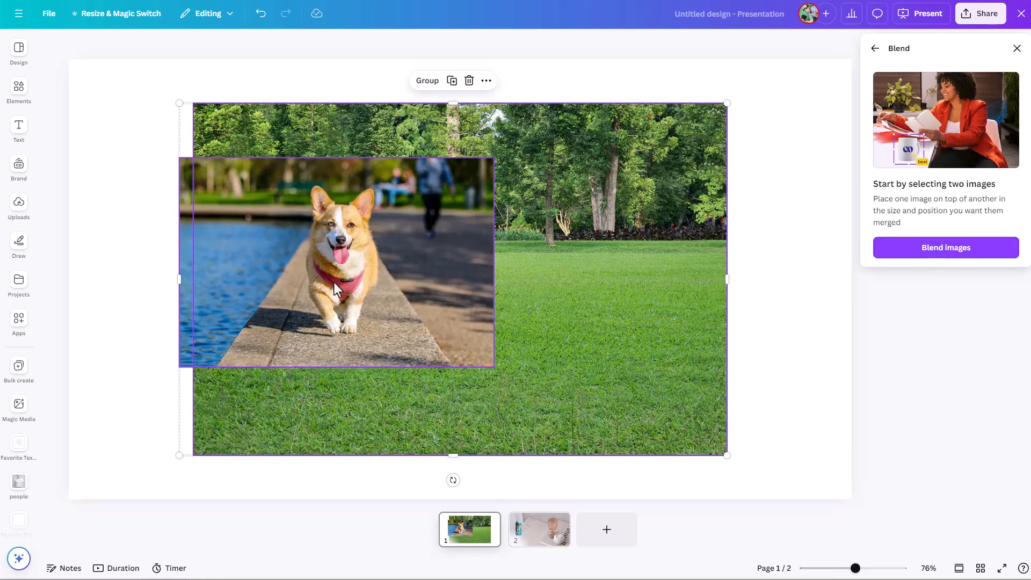
Lower the corgi photo over the grass and blend it with the park background.
mouse_move(343, 261)
left_mouse_down()
mouse_move(350, 280)
mouse_move(340, 258)
left_mouse_up()
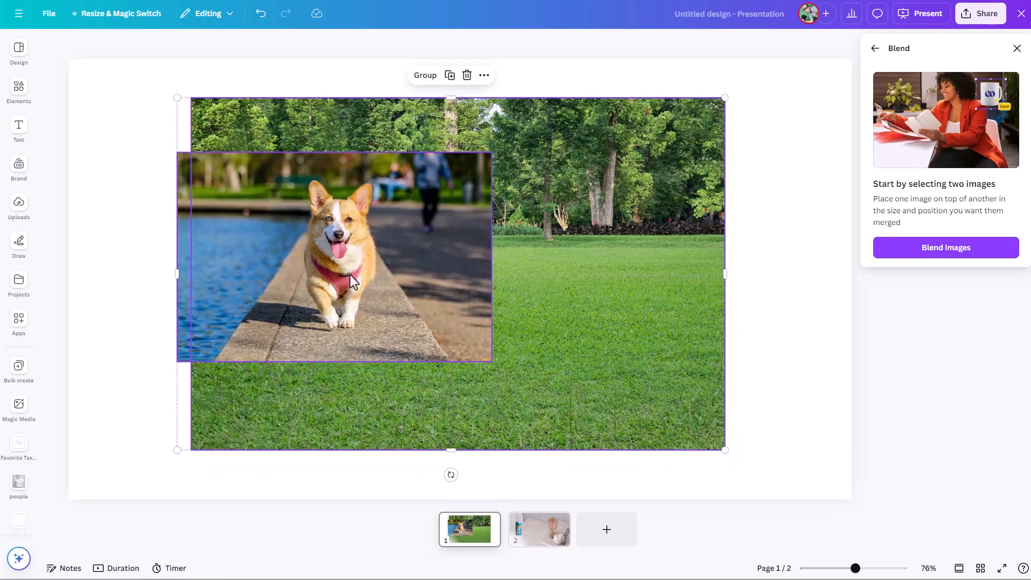
left_click(156, 198)
left_click(281, 234)
left_click_drag(282, 235, 284, 286)
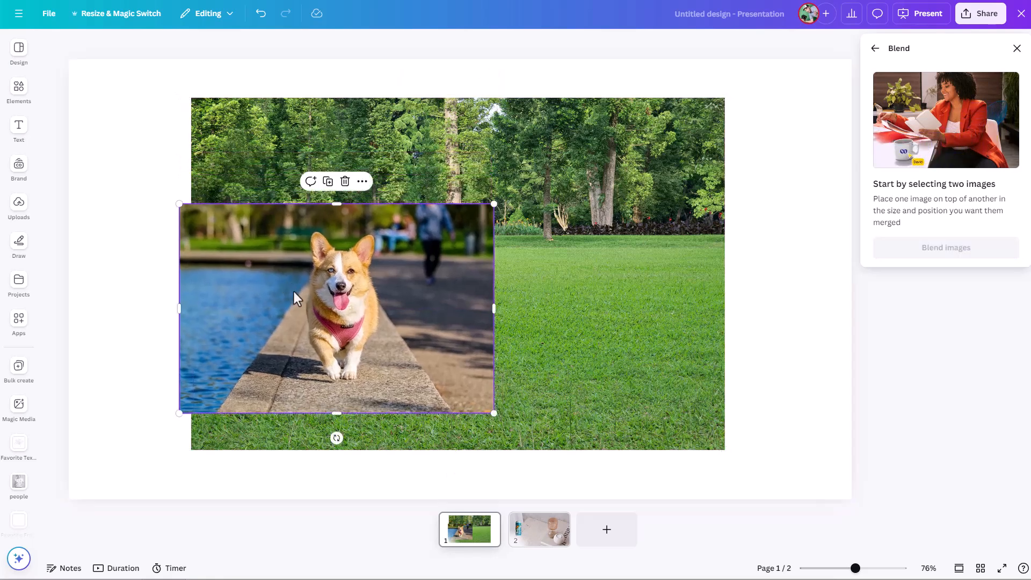
left_click(567, 356, "shift")
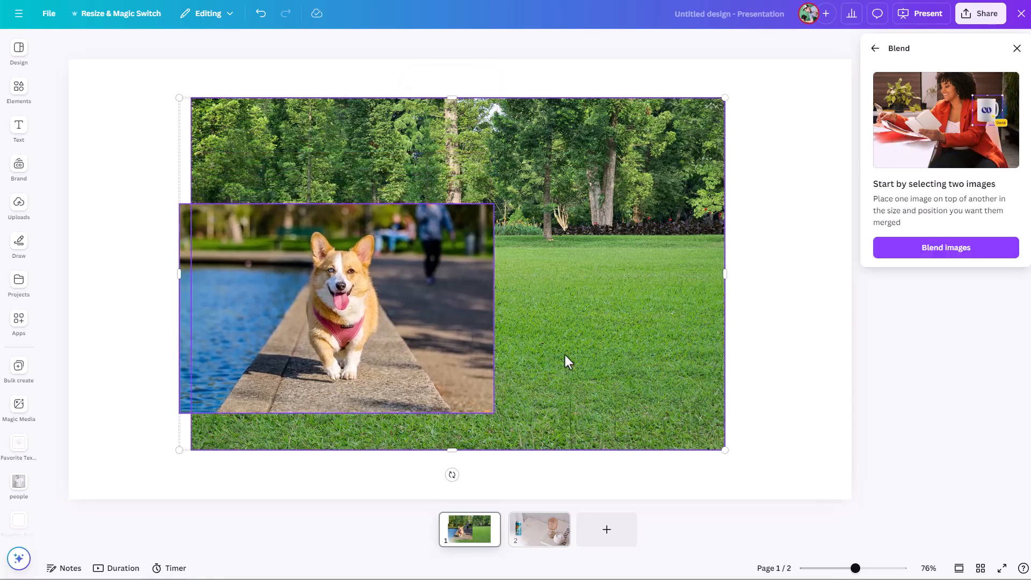
left_click(942, 253)
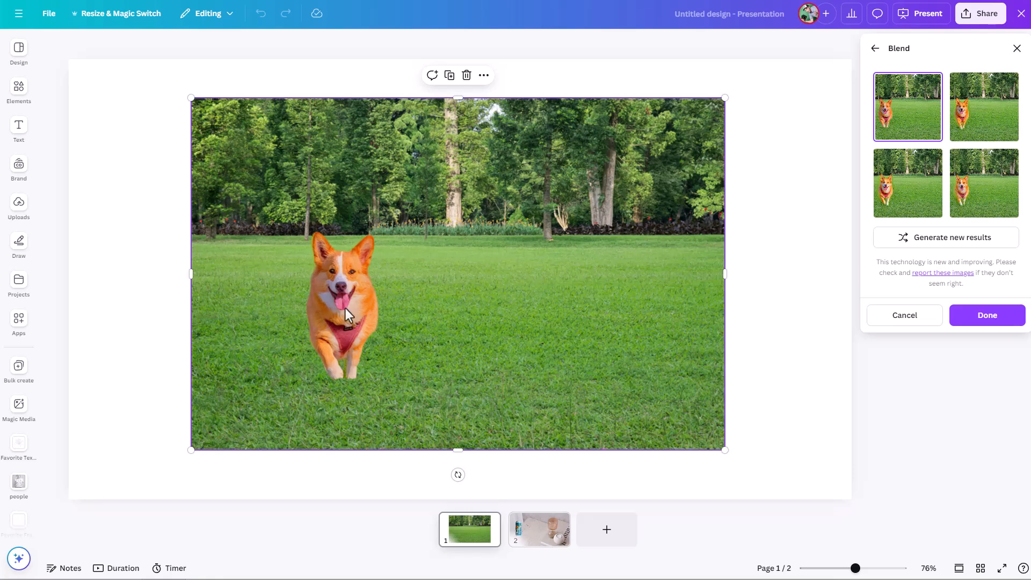
Preview each of the blended corgi variations on the canvas and cancel the blend.
left_click(988, 115)
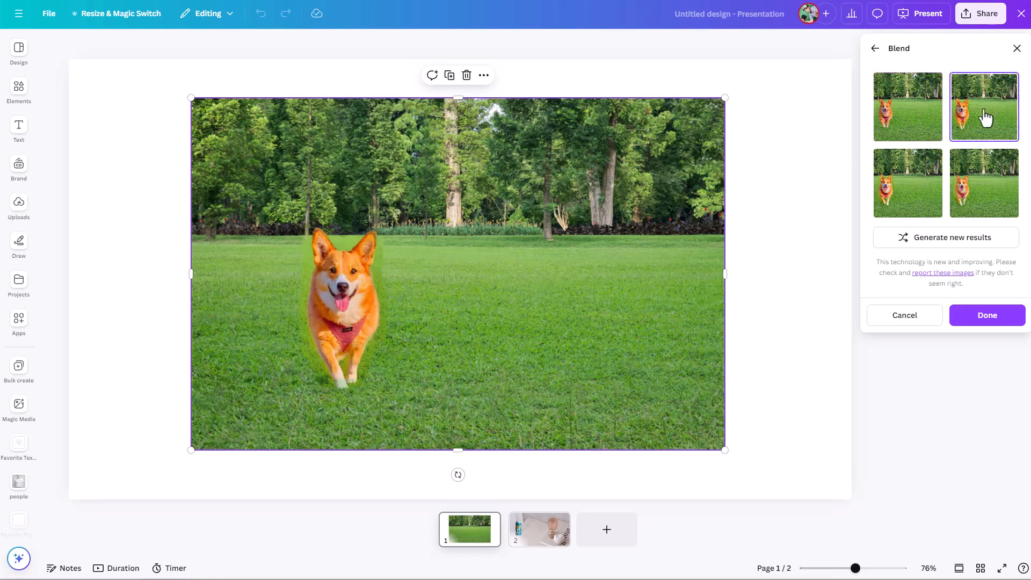
left_click(917, 193)
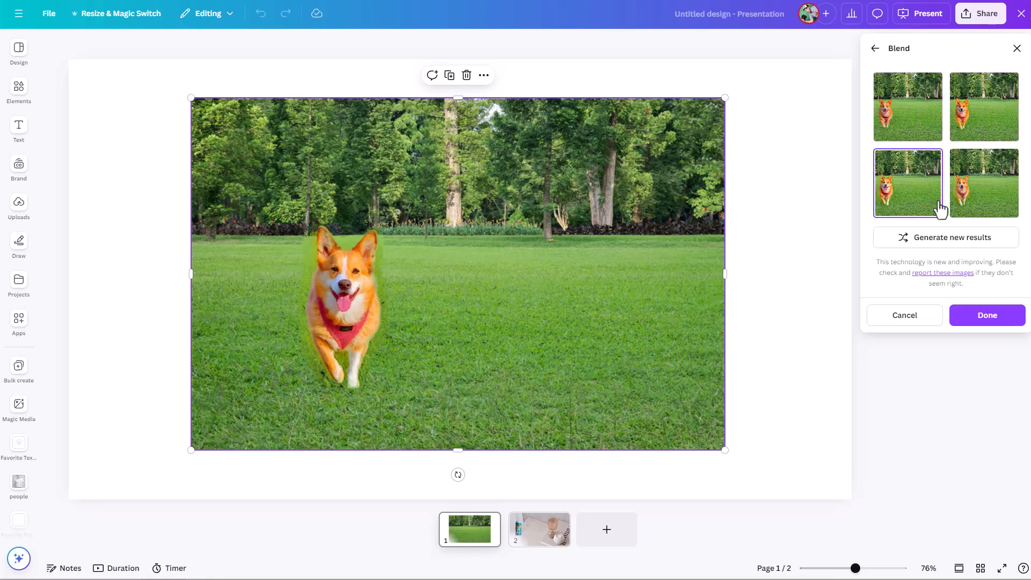
left_click(976, 214)
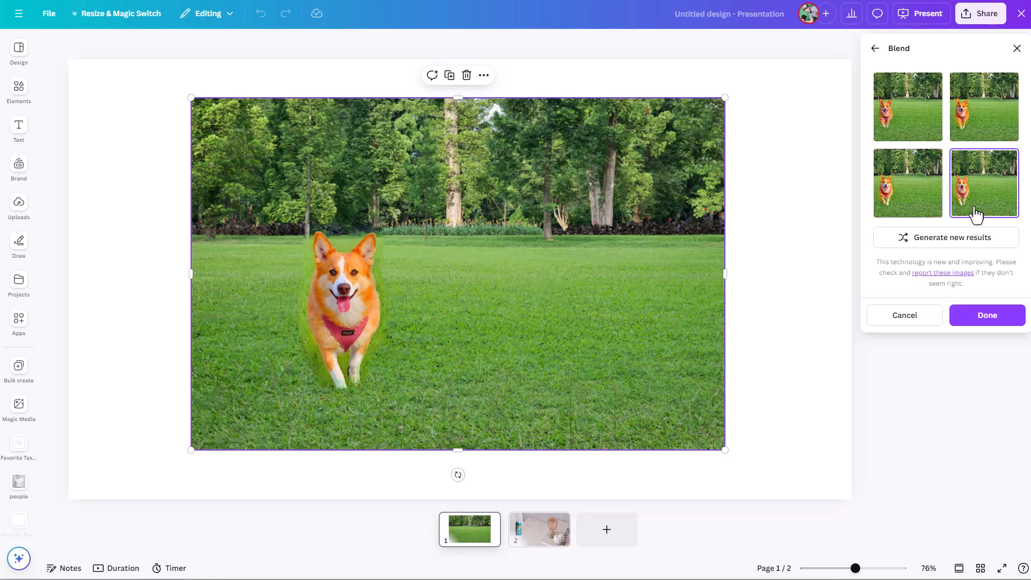
left_click(885, 139)
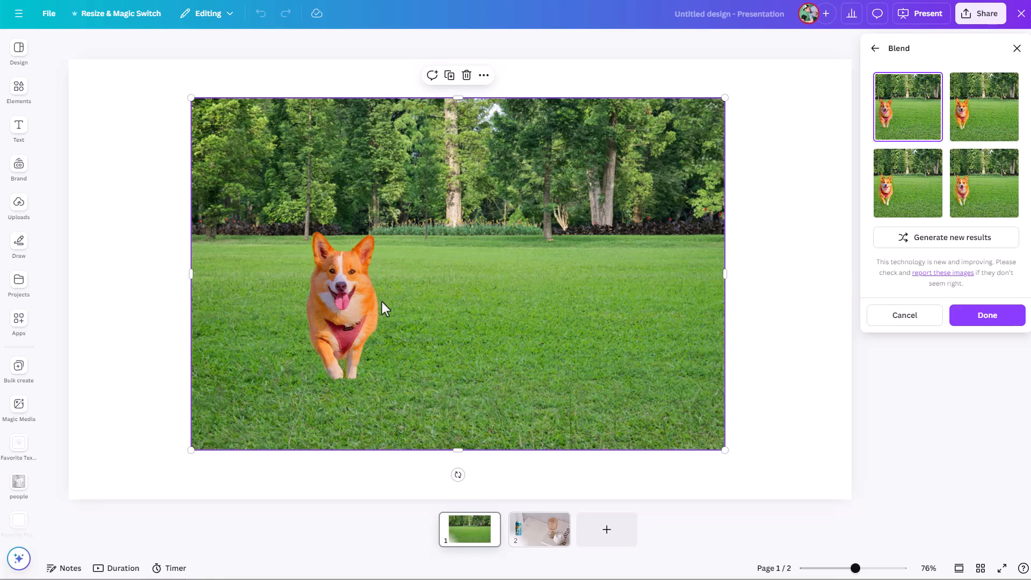
left_click(900, 320)
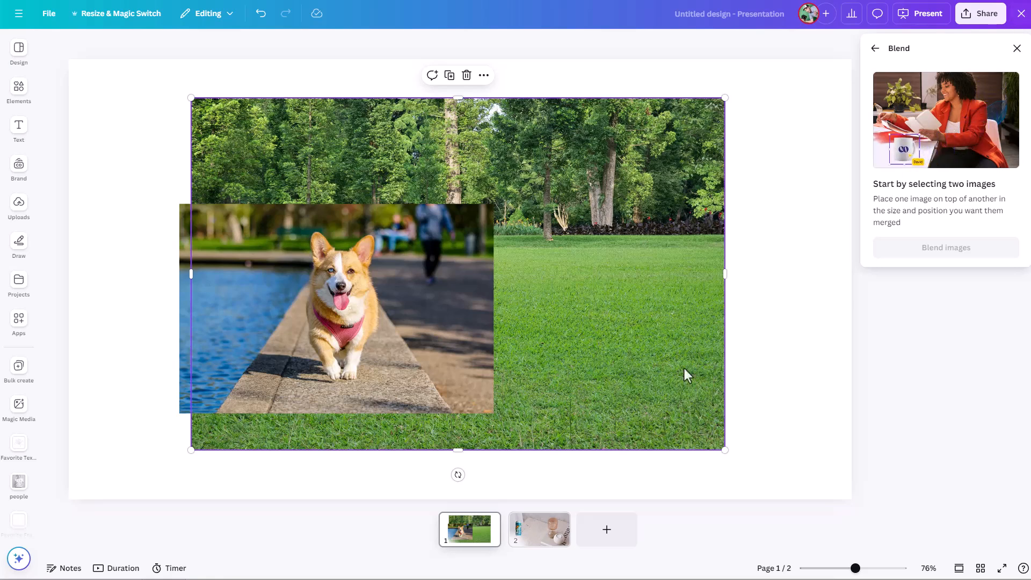
On page 2, place the Crush can above the candle holder, shrink it slightly, and blend it with the tabletop photo.
left_click(541, 533)
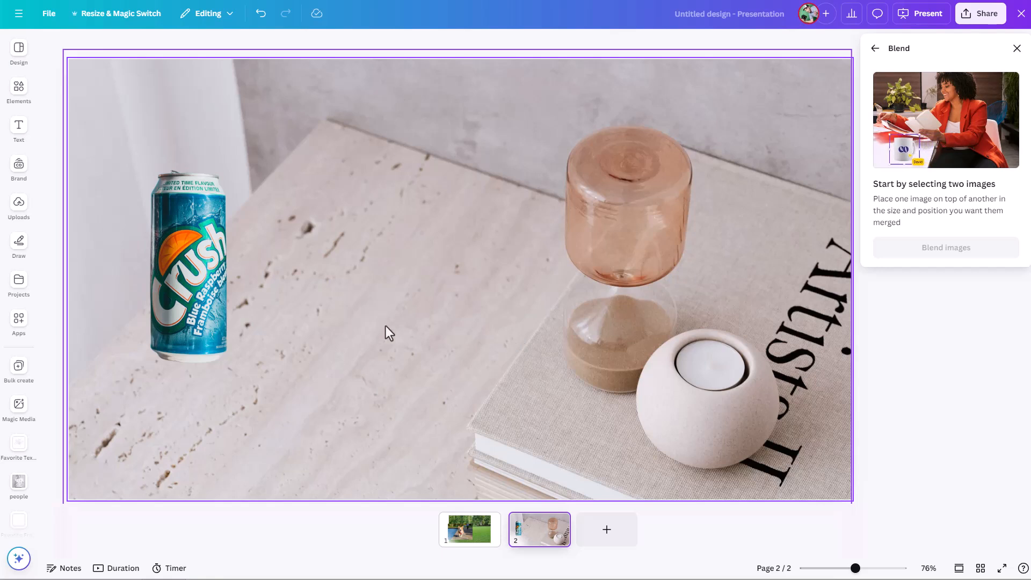
left_click_drag(206, 301, 782, 280)
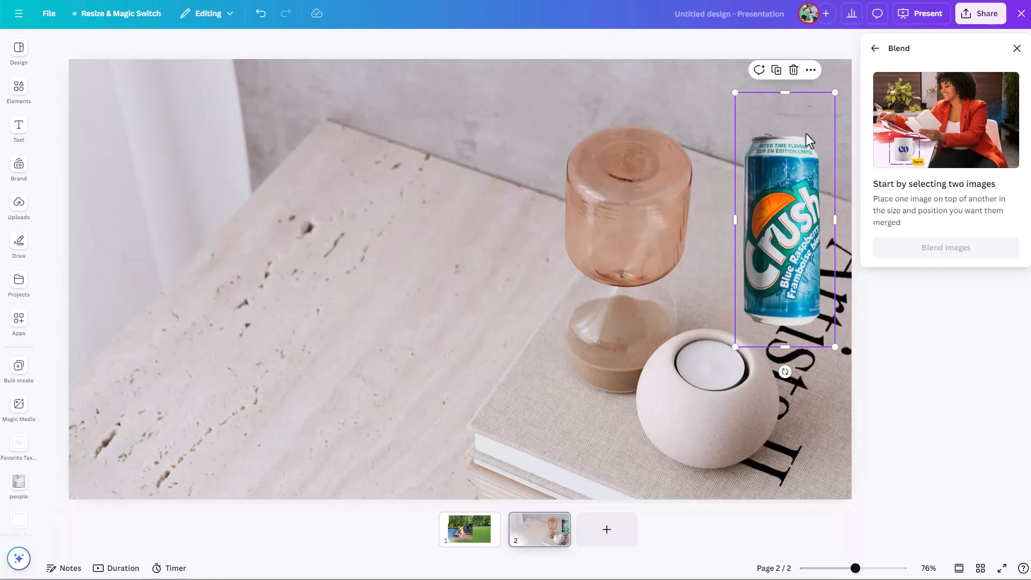
left_click_drag(833, 95, 827, 107)
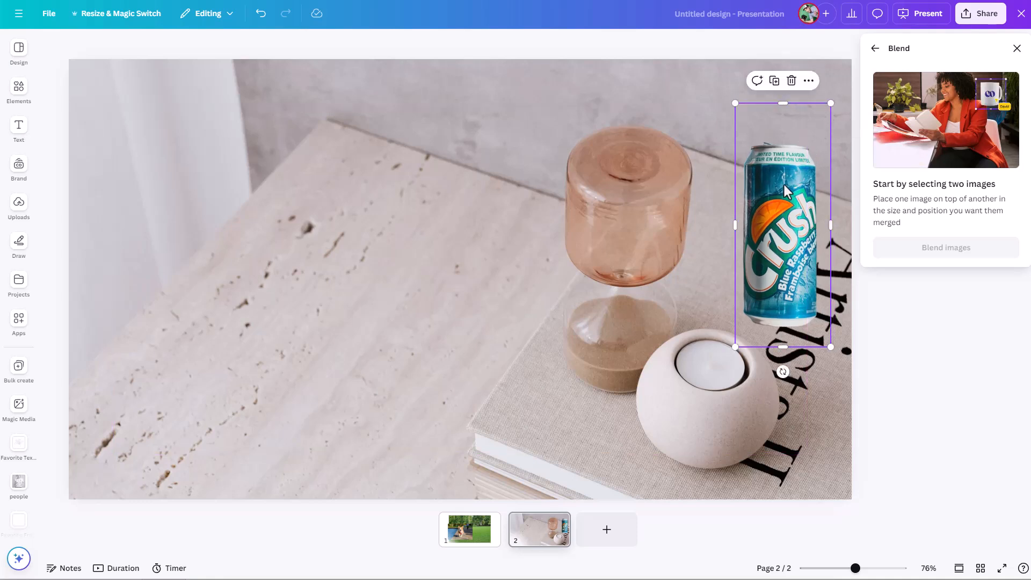
left_click(557, 371, "shift")
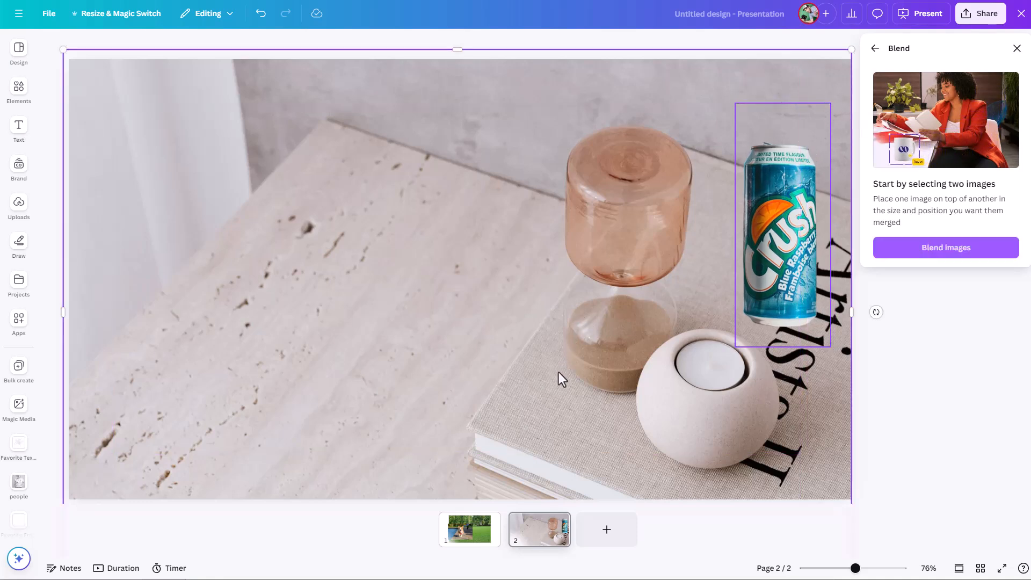
left_click(905, 254)
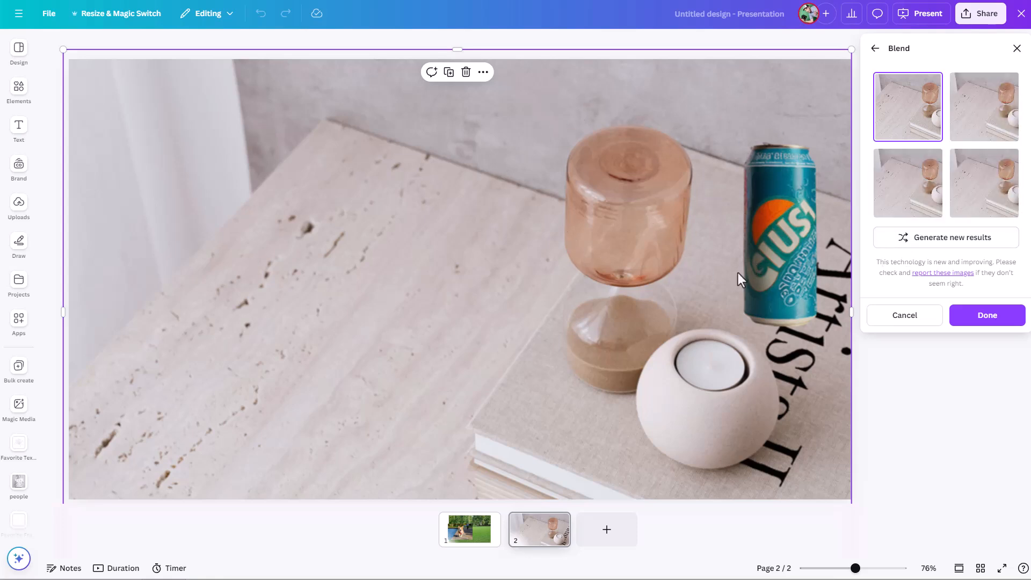
Preview the other blended Crush can variations and cancel the blend.
left_click(986, 129)
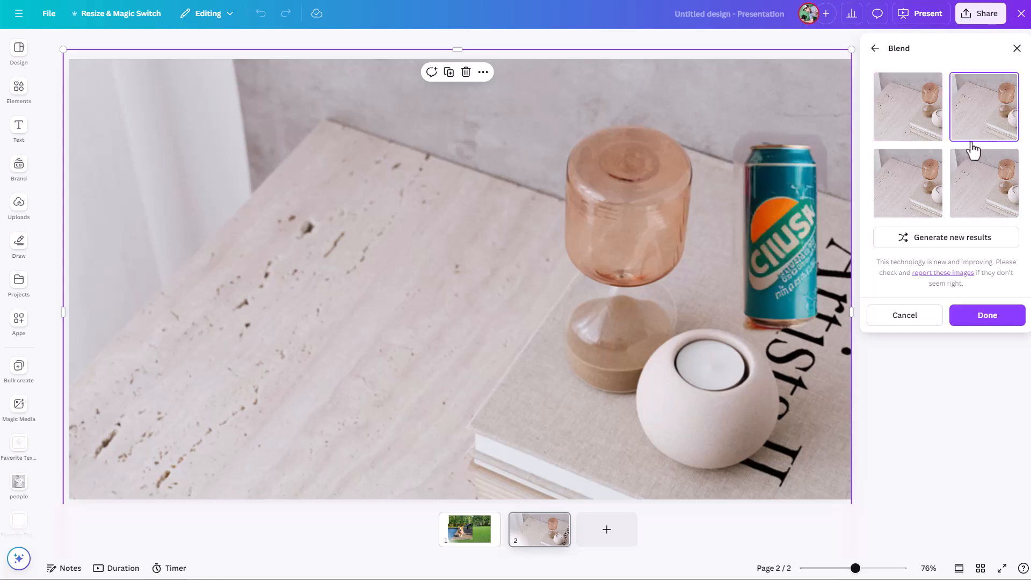
left_click(927, 198)
left_click(980, 195)
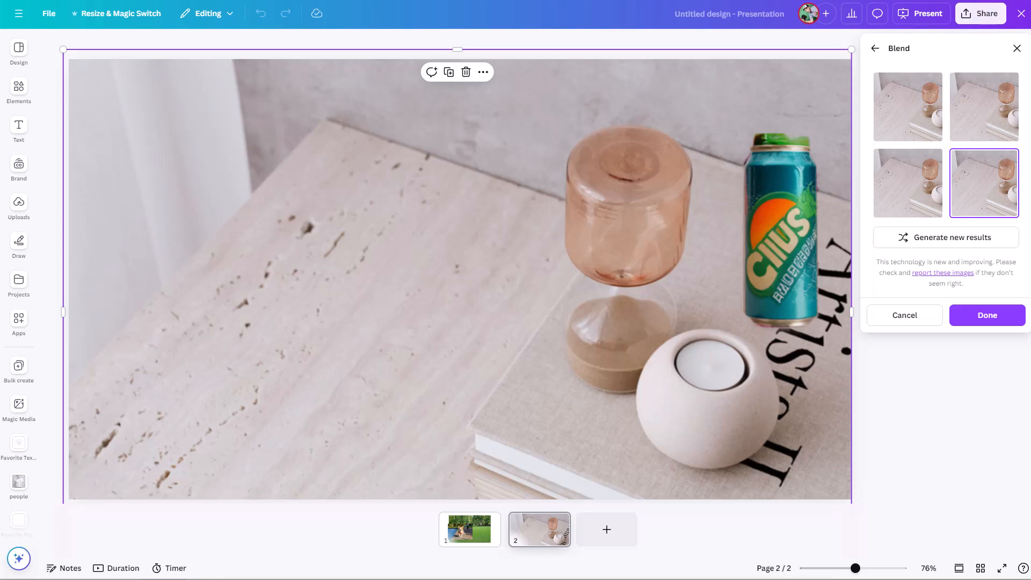
left_click(919, 315)
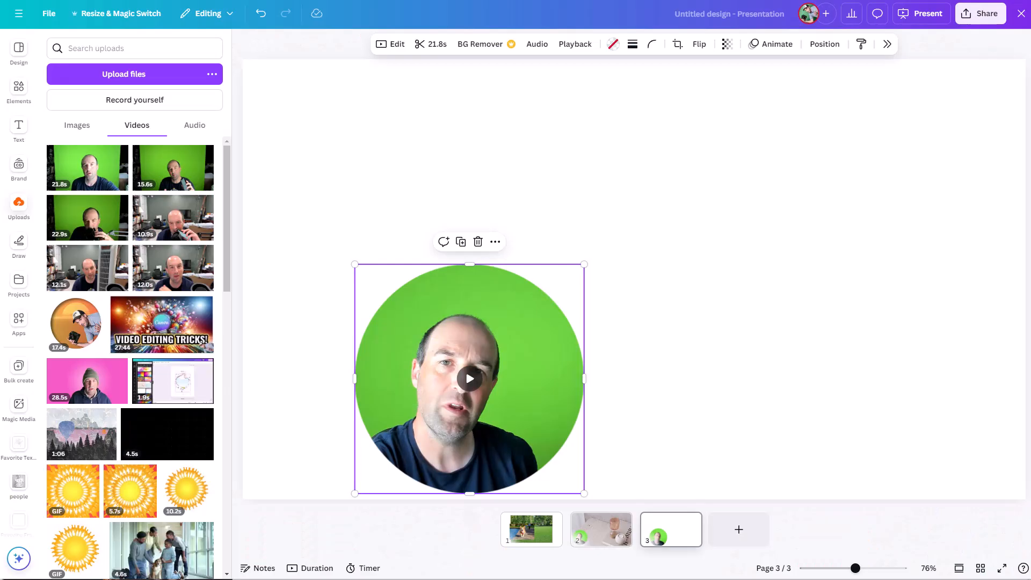
Play the circular green-screen video on page 3.
left_click(478, 392)
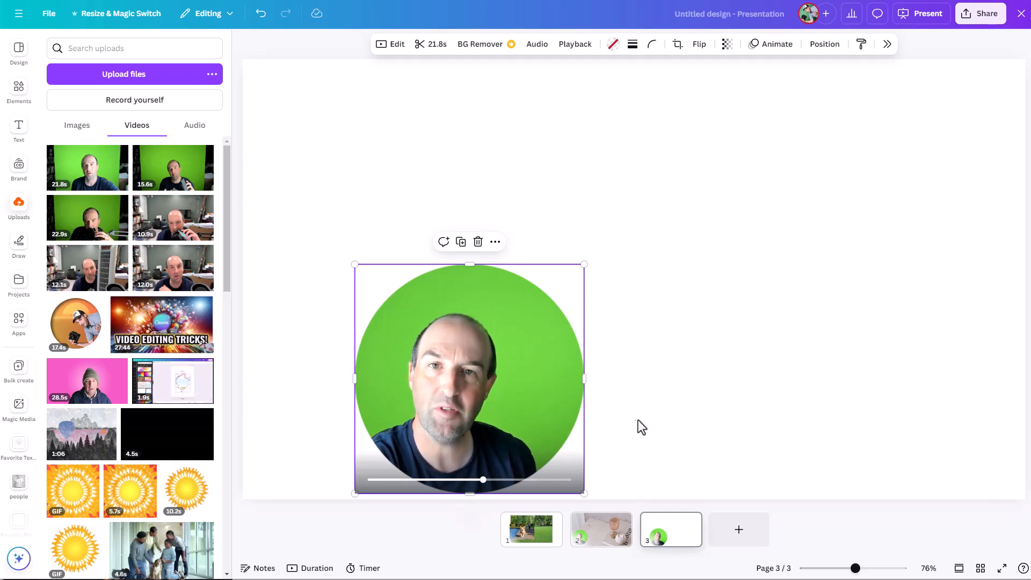
Pause the circular video on page 3, try Enhance voice on it, and switch Enhance voice back off.
mouse_move(522, 401)
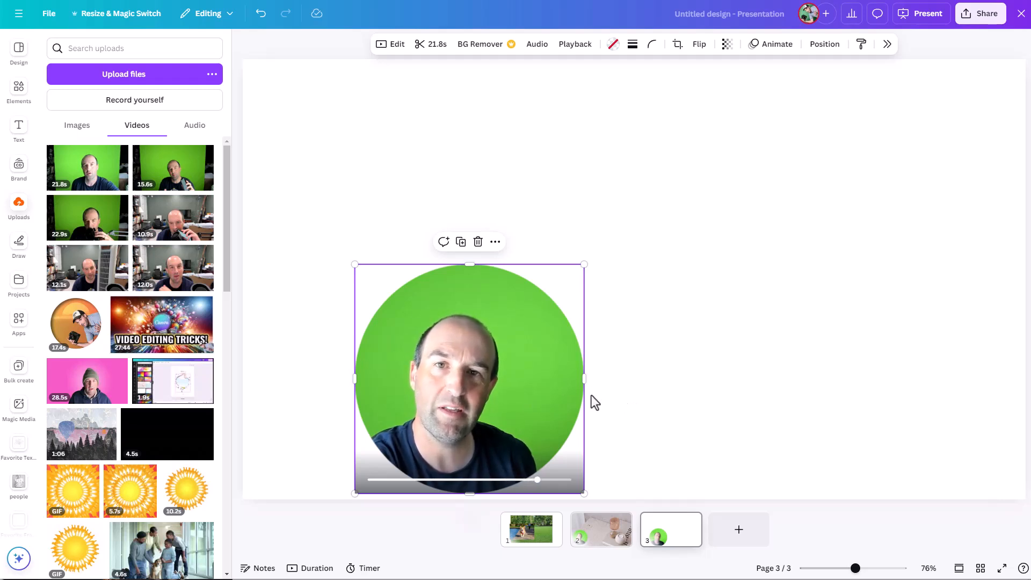
left_click(541, 398)
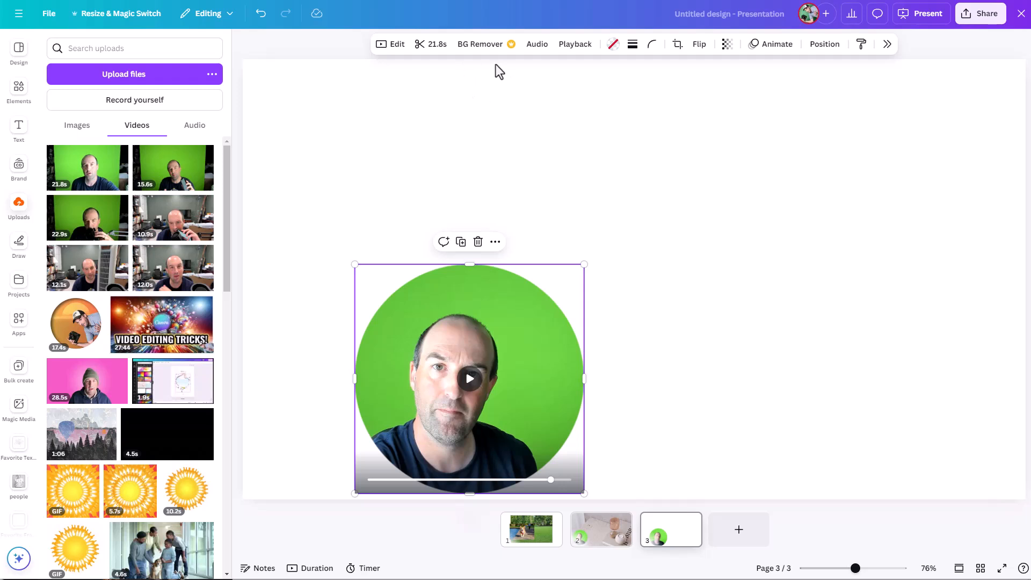
left_click(533, 45)
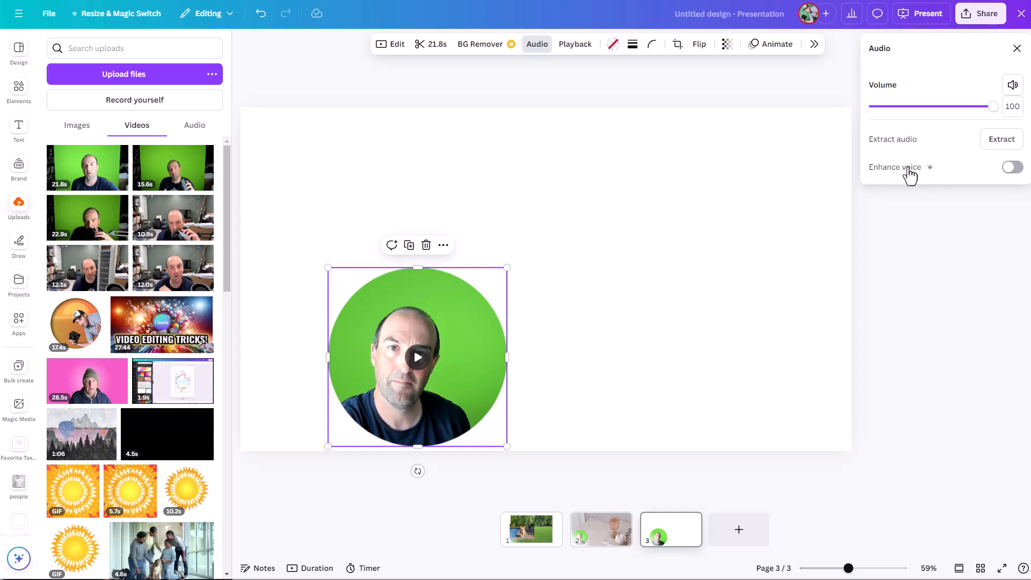
left_click(1013, 168)
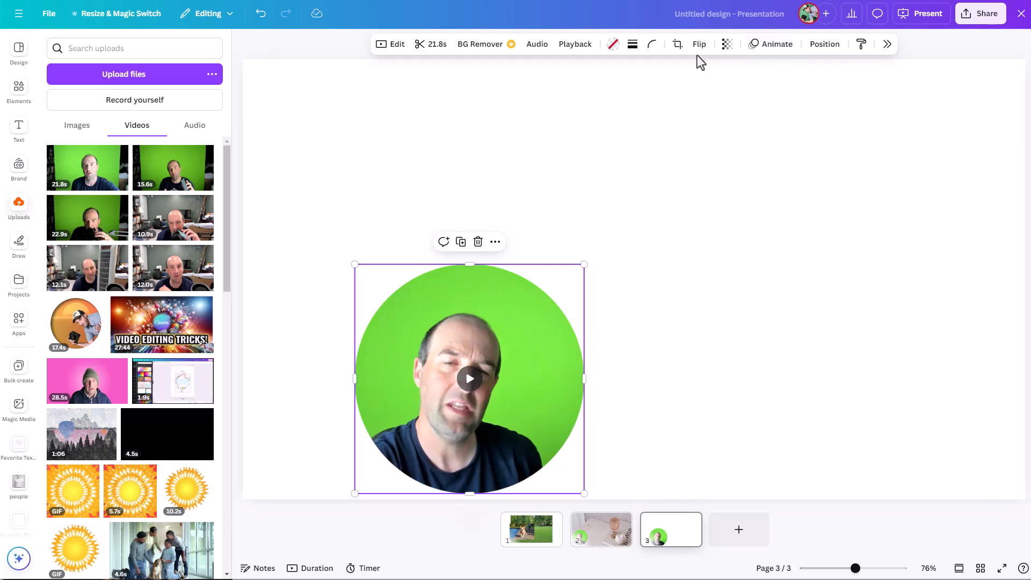
left_click(537, 45)
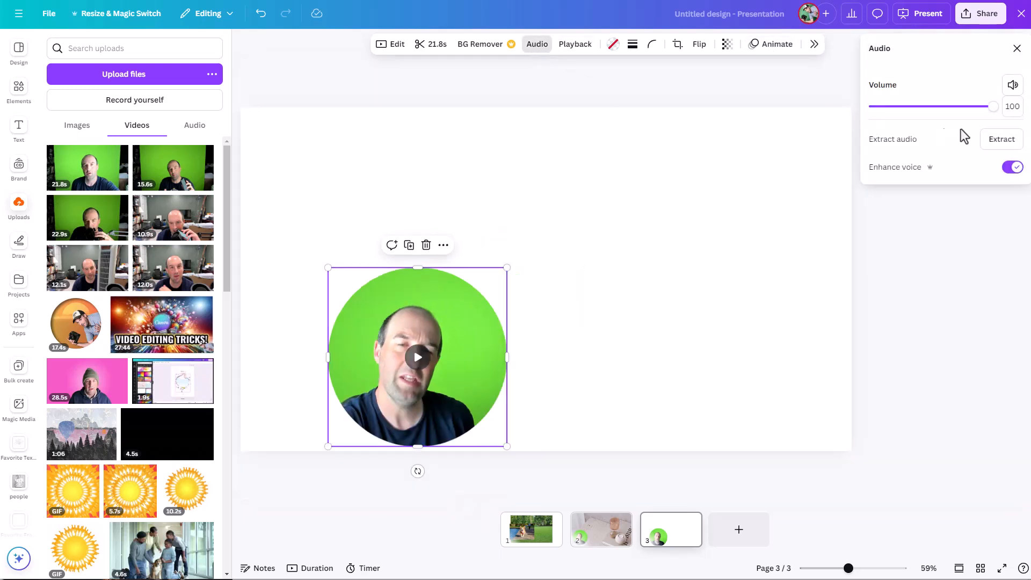
left_click(1005, 168)
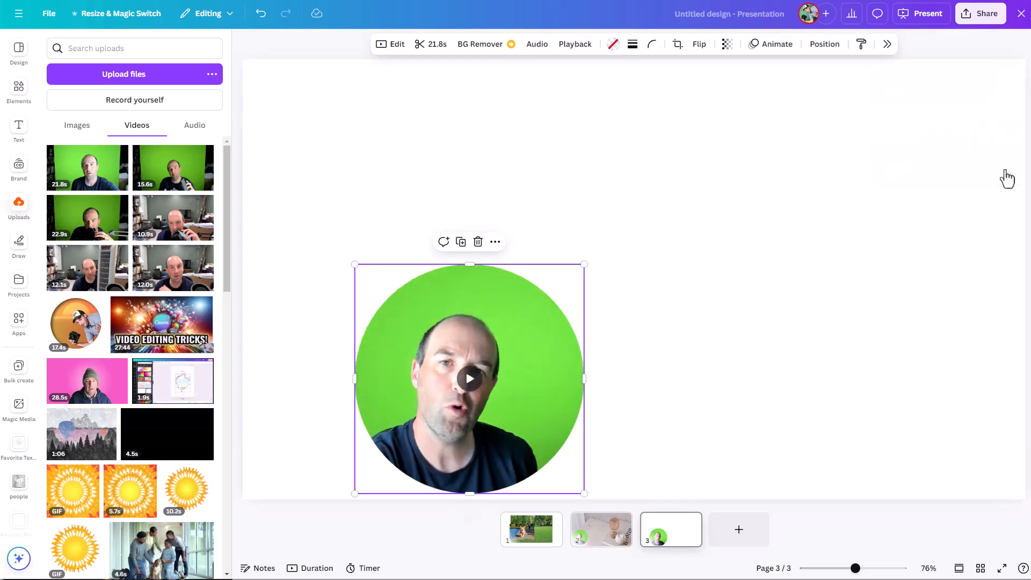
Duplicate the circular video, place the copy to the right of the original, and turn on Enhance voice for the copy.
right_click(503, 380)
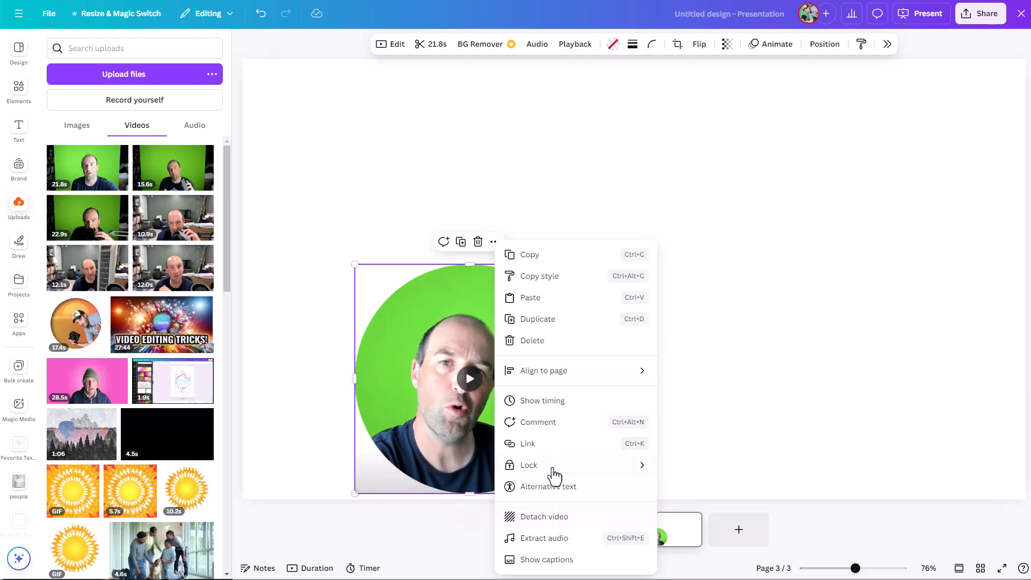
left_click(532, 319)
left_click_drag(506, 344, 799, 342)
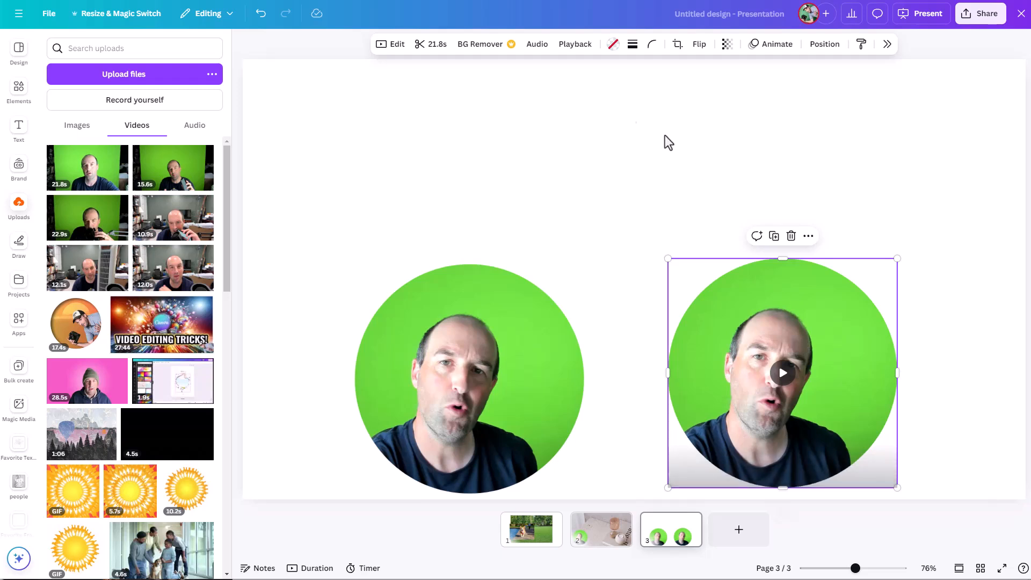
left_click(537, 45)
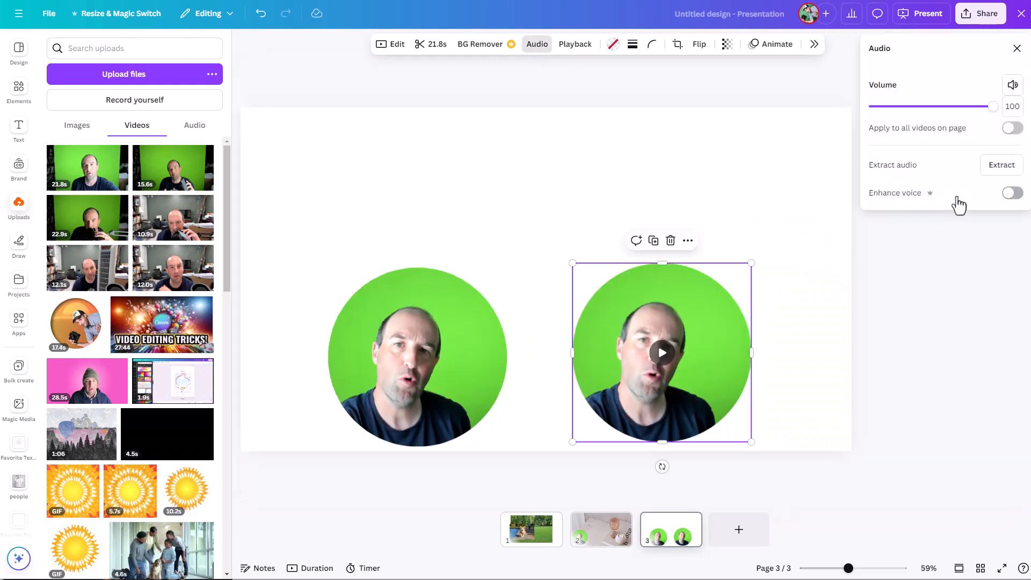
left_click(1012, 196)
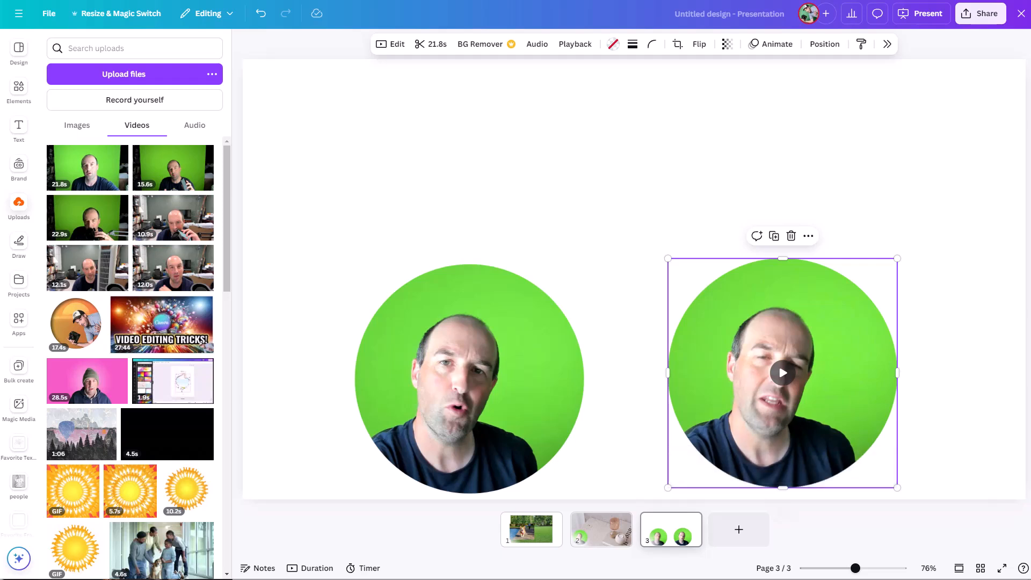
Play the original circular video and the voice-enhanced copy one after the other to compare their audio.
left_click(526, 376)
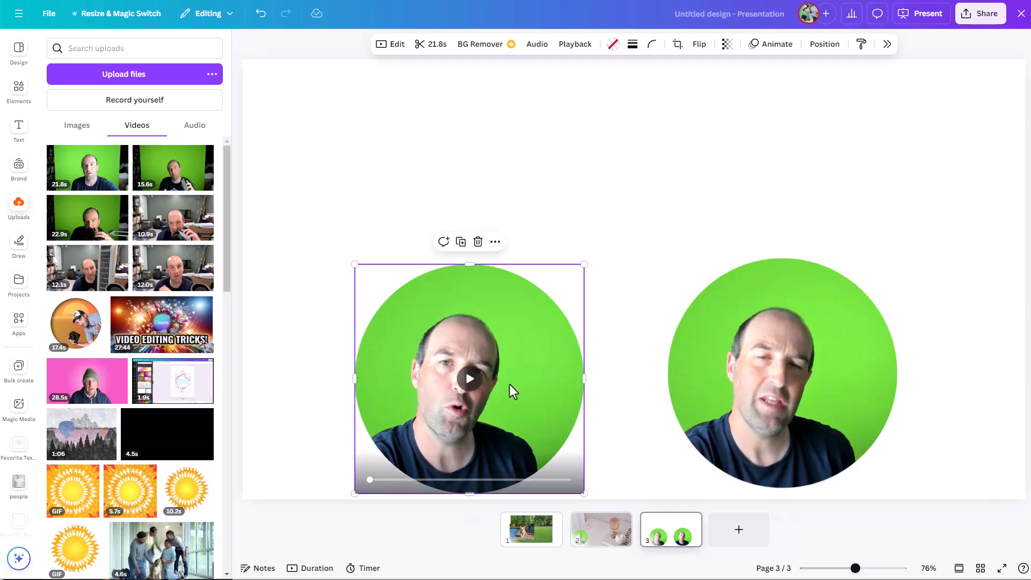
left_click(469, 380)
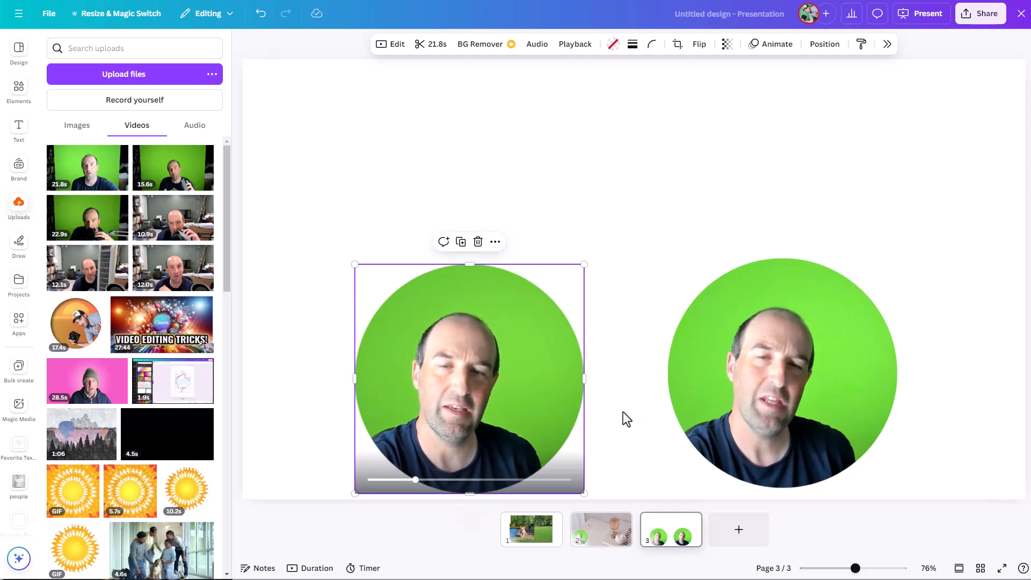
left_click(472, 382)
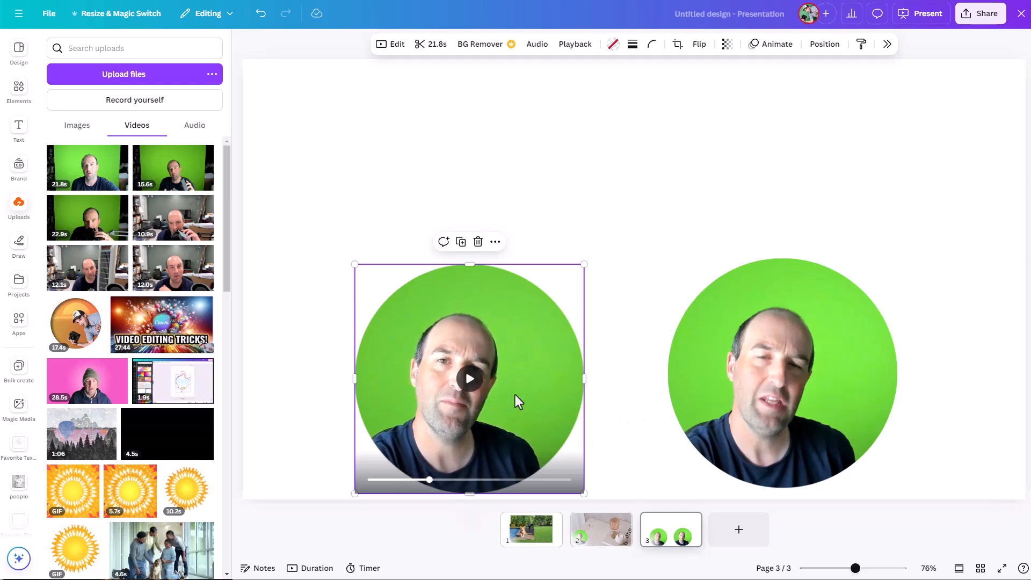
left_click(791, 382)
left_click(787, 379)
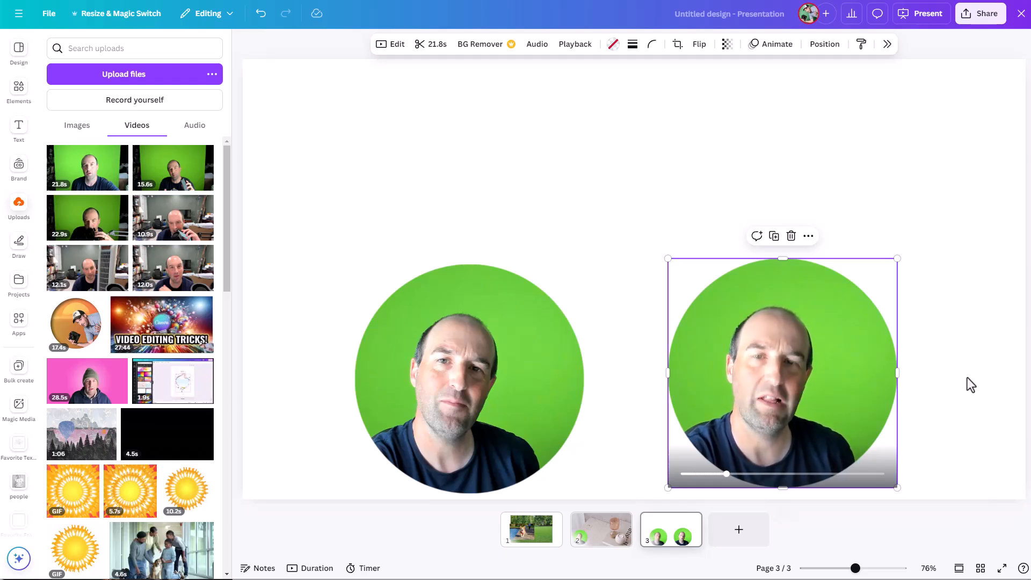
left_click(789, 380)
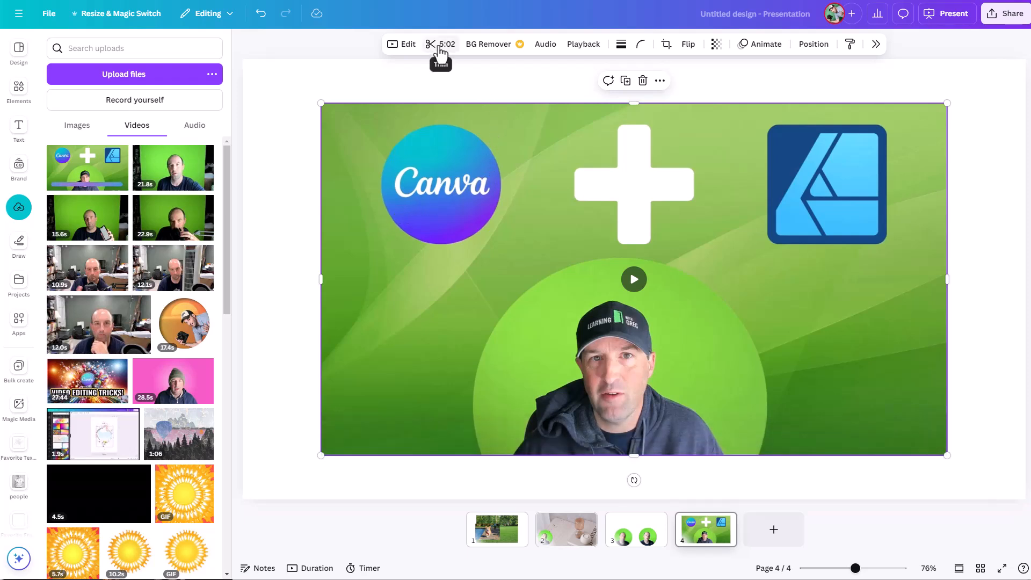
Generate Magic Studio Highlights for the Canva plus Affinity video on page 4.
left_click(875, 47)
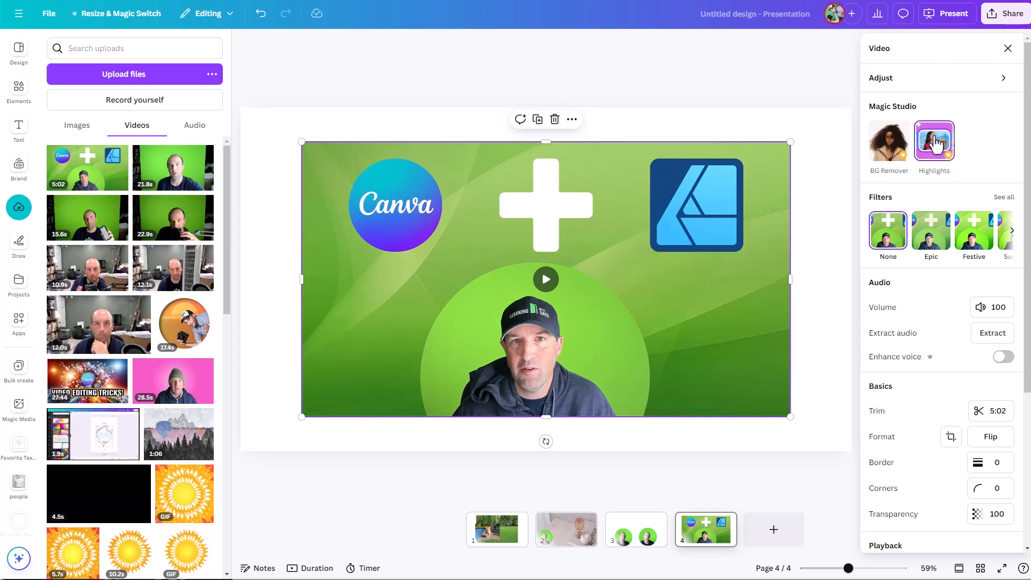
left_click(935, 151)
left_click(933, 172)
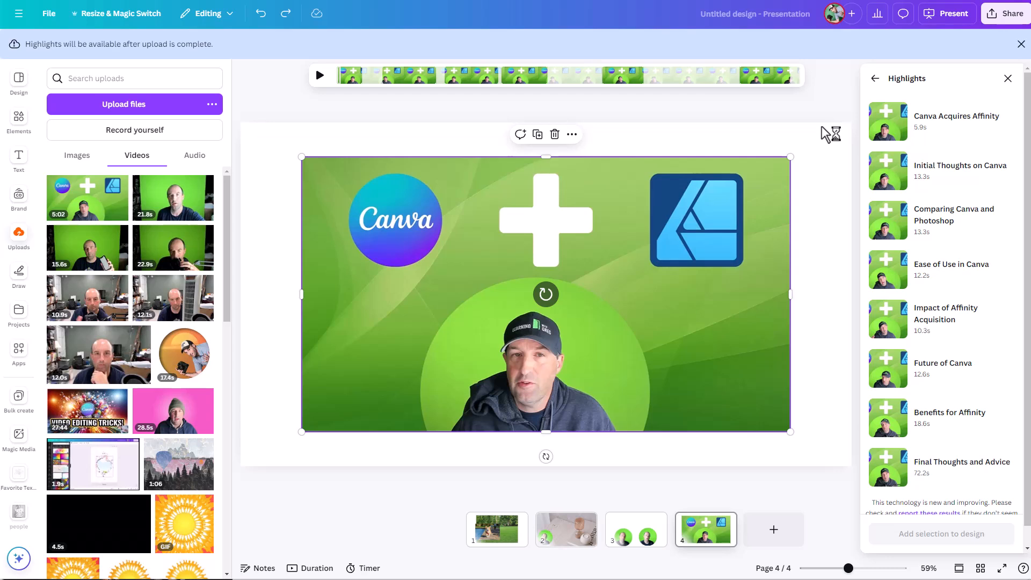
Preview the suggested highlights and add Impact of Affinity Acquisition and Ease of Use in Canva to the design, in that order.
mouse_move(896, 121)
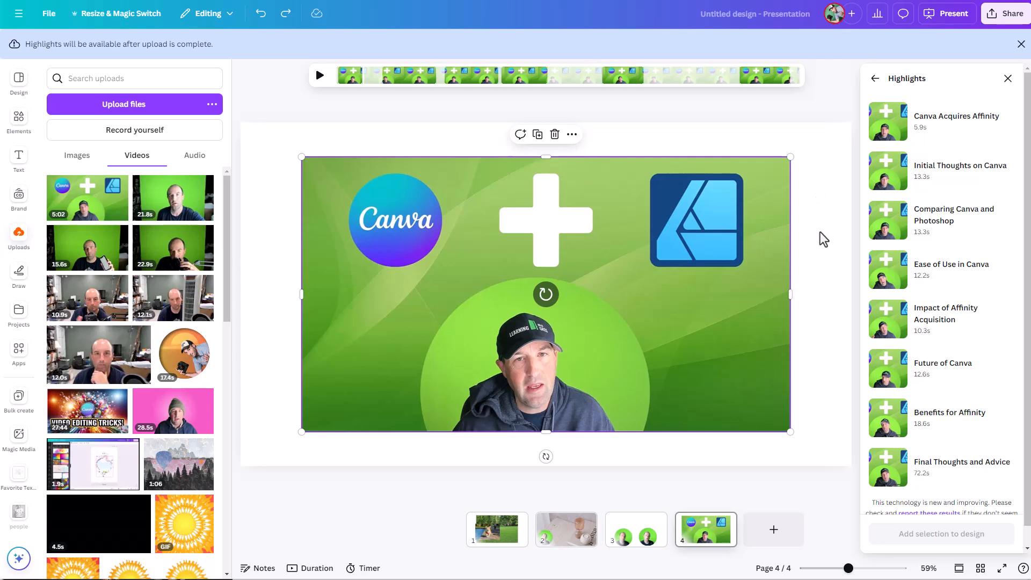
left_click(932, 276)
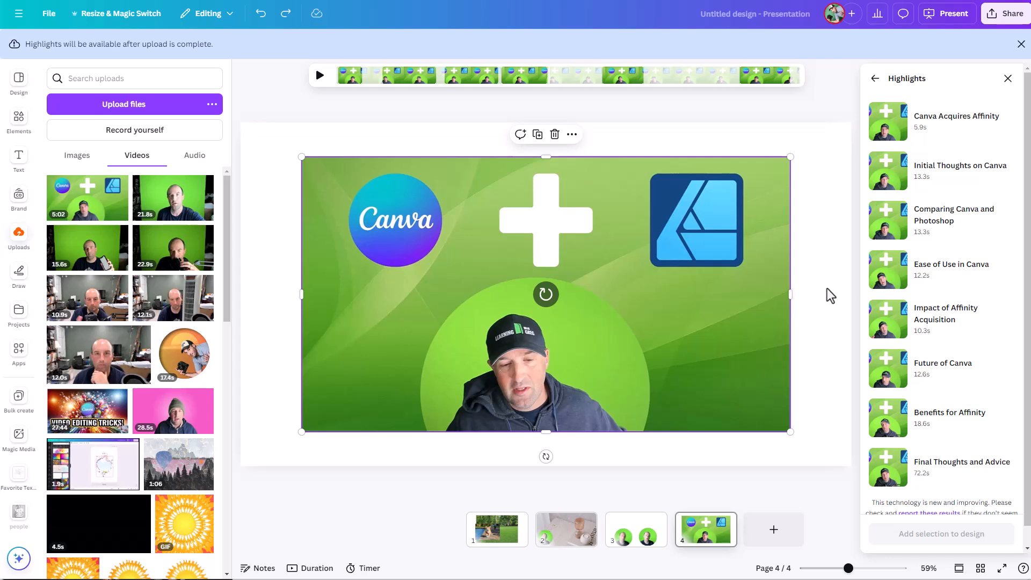
mouse_move(881, 430)
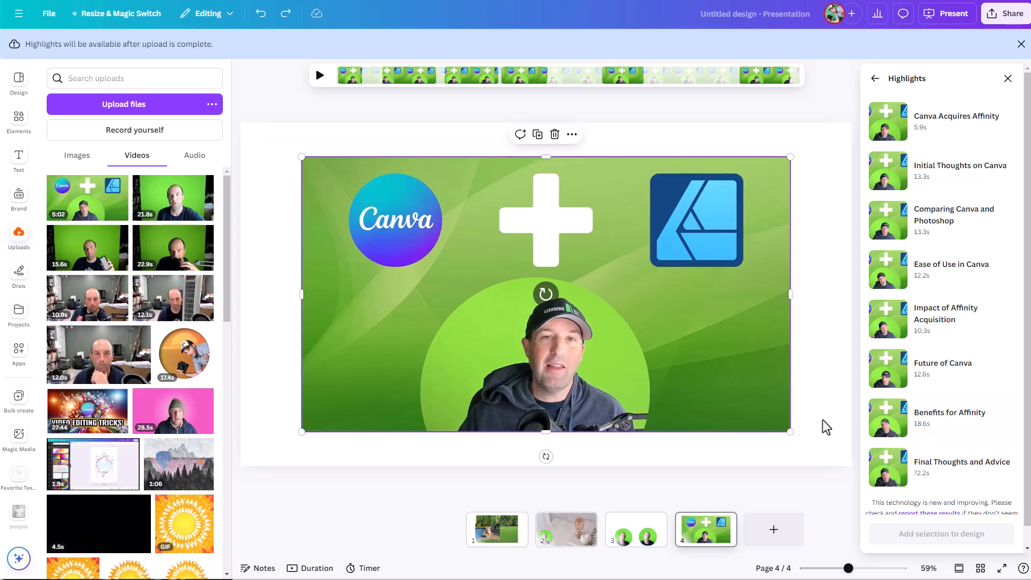
left_click(952, 318)
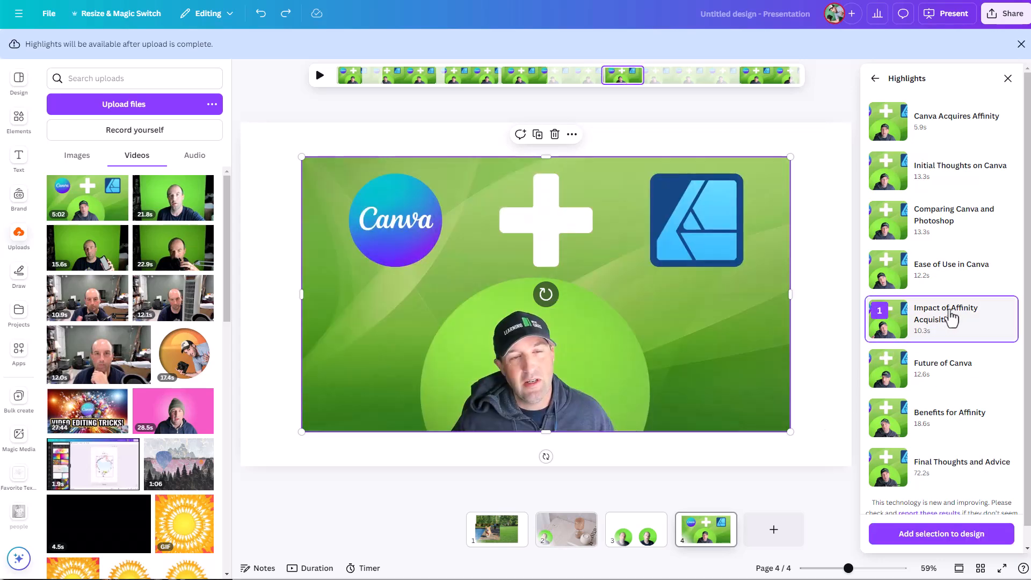
left_click(974, 277)
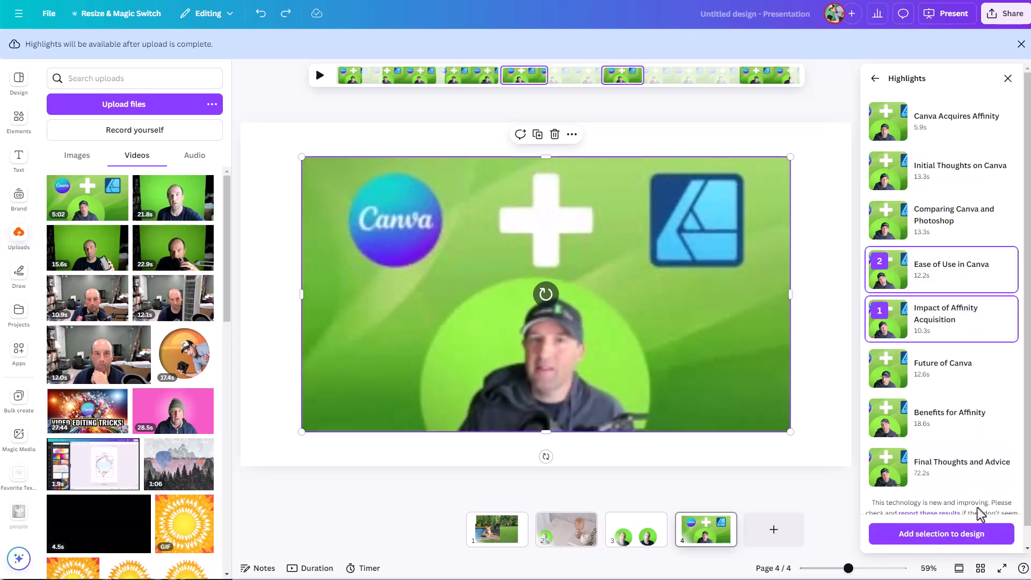
left_click(961, 534)
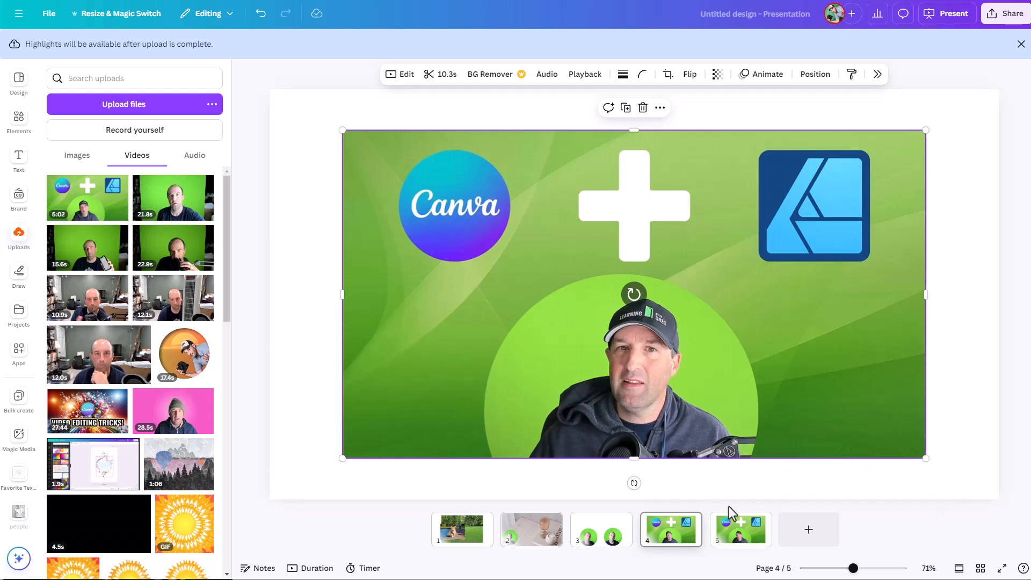
Check the two highlight clips on pages 4 and 5 and their trimmed lengths.
left_click(685, 547)
left_click(728, 539)
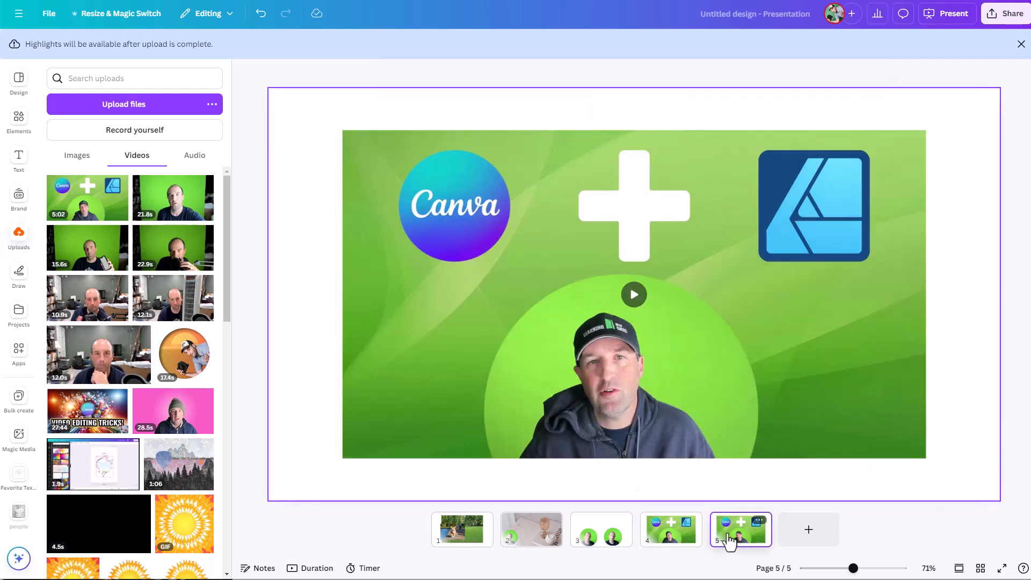
left_click(682, 534)
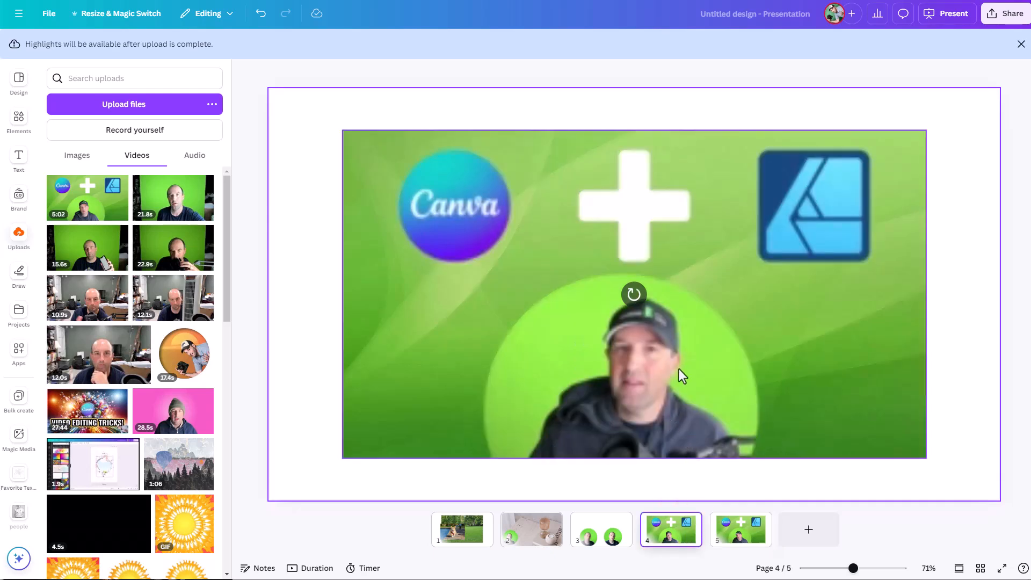
left_click(624, 413)
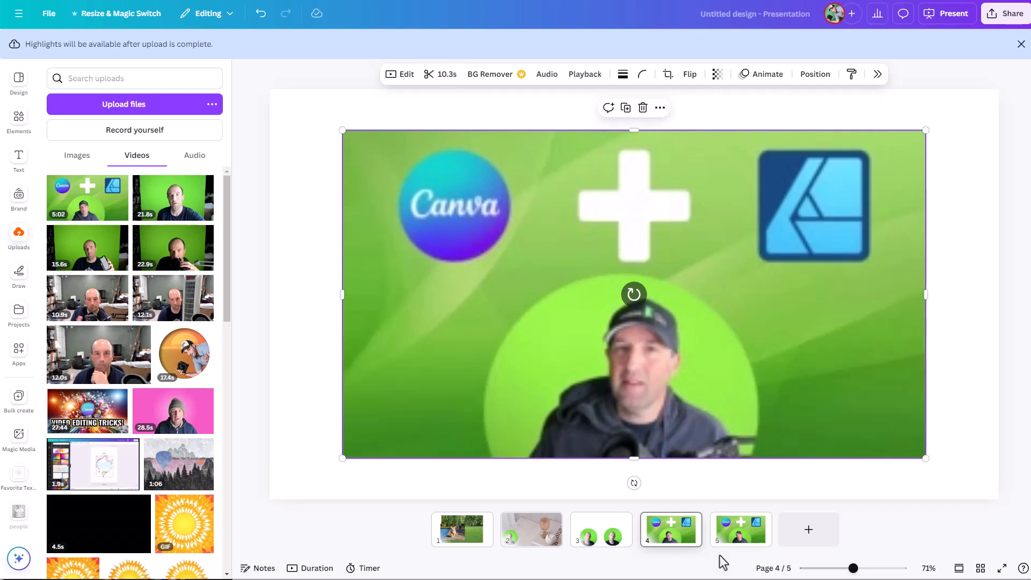
left_click(733, 542)
left_click(679, 288)
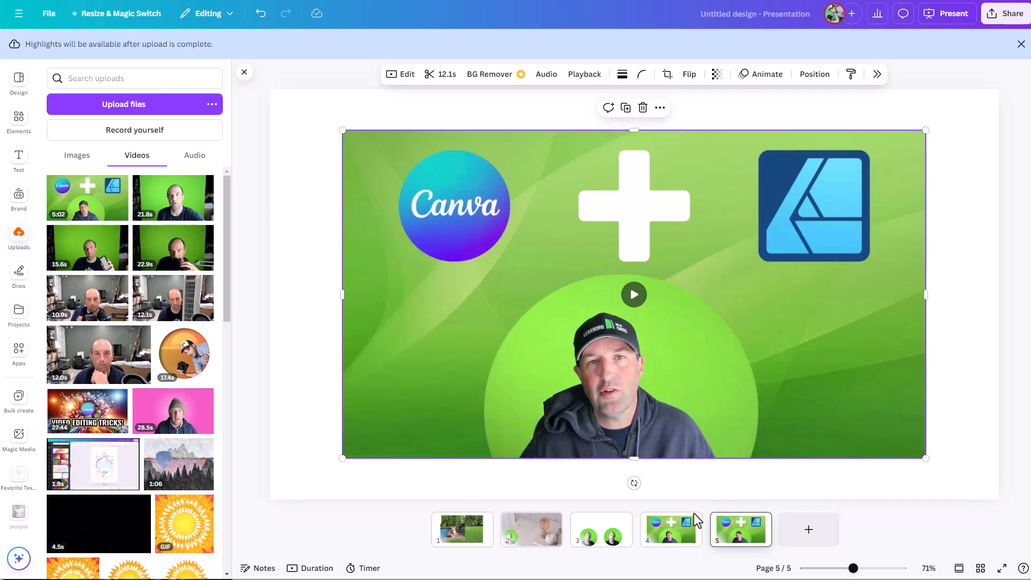
Add a new page with the uploaded 5:02 video and run Highlights on it.
left_click(808, 529)
left_click(85, 199)
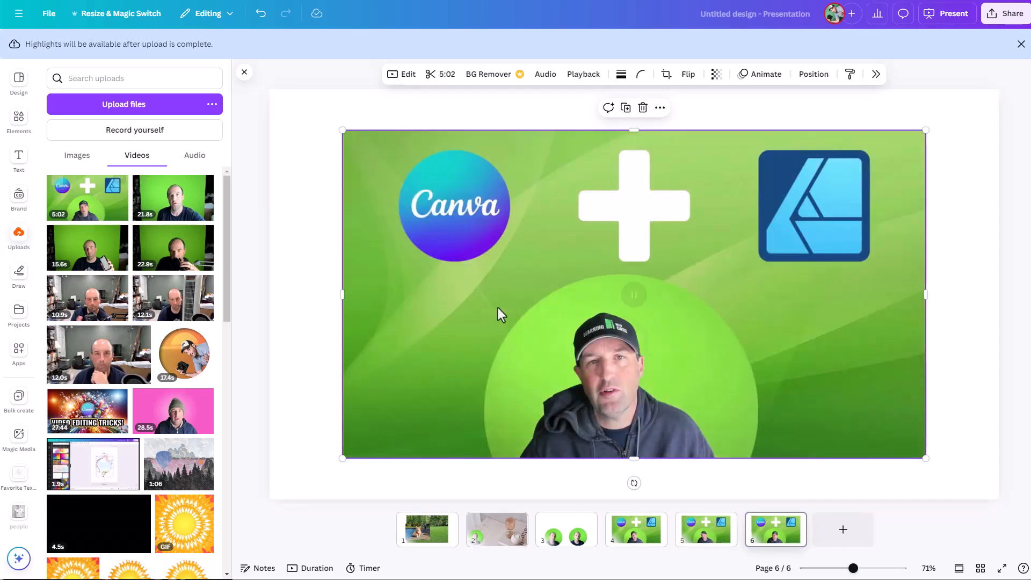
left_click(876, 75)
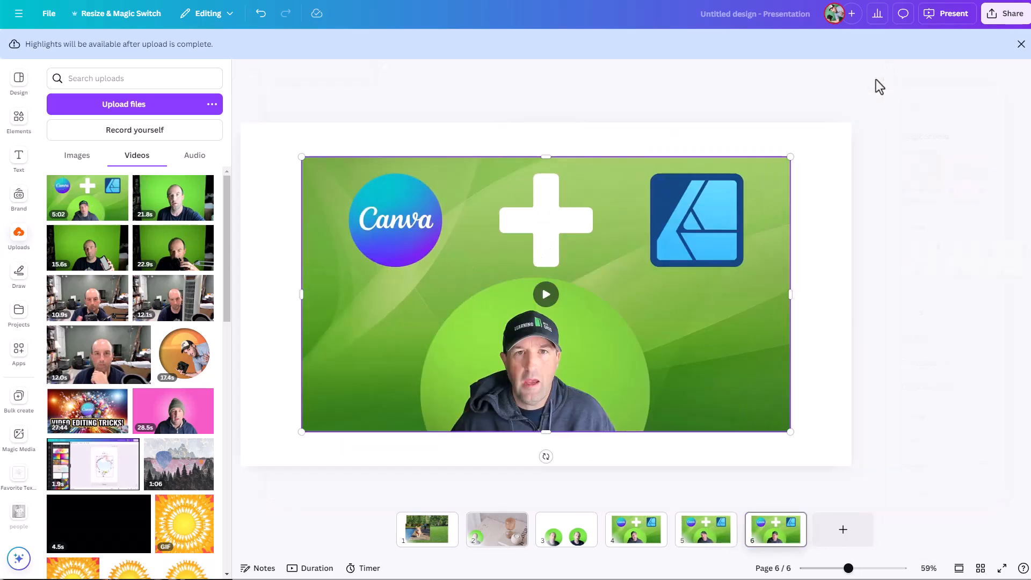
left_click(936, 172)
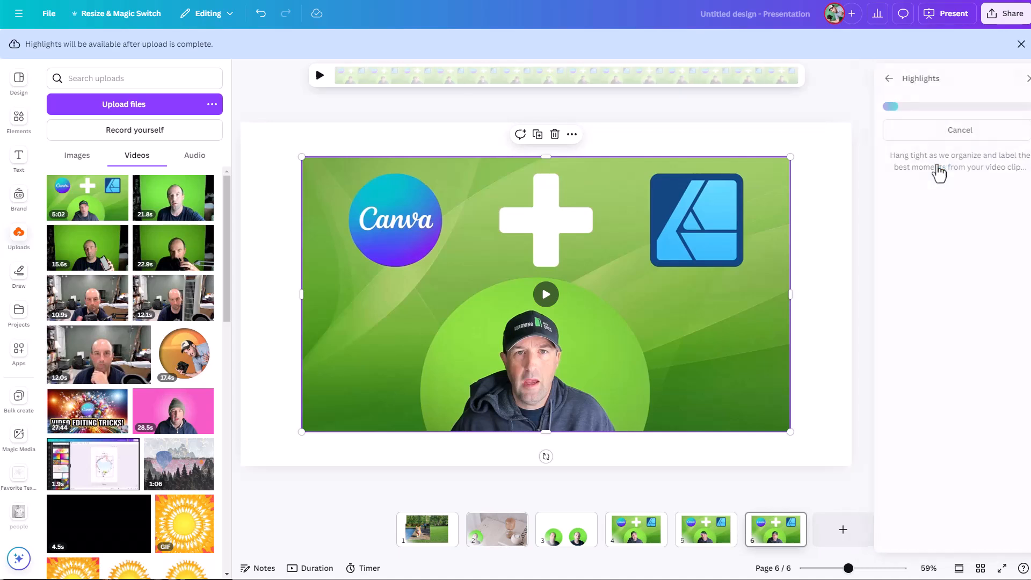
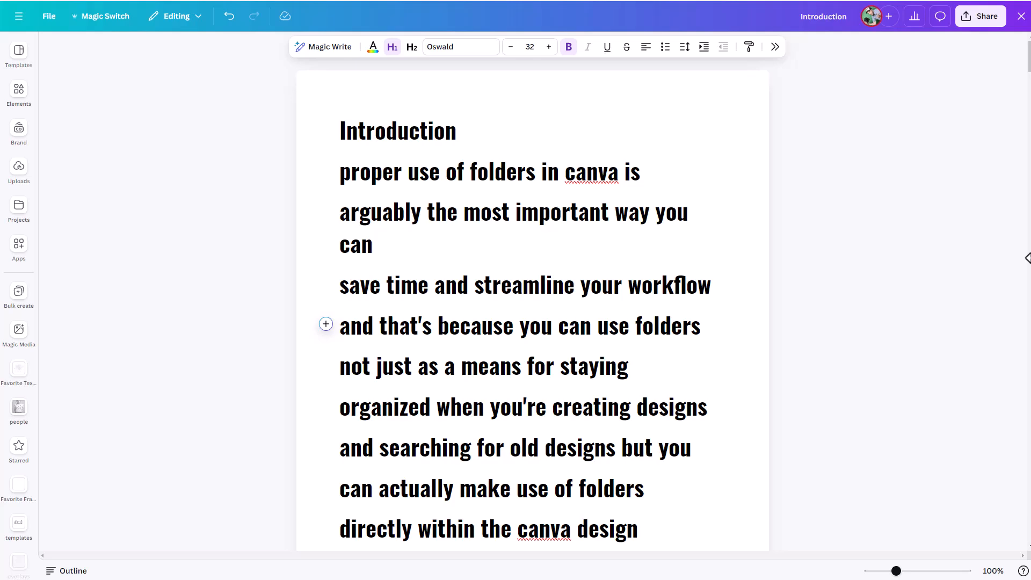
Apply the brand kit's Body text style to the entire transcript.
scroll(621, 304, "down", 10)
scroll(618, 321, "down", 3)
scroll(619, 322, "up", 12)
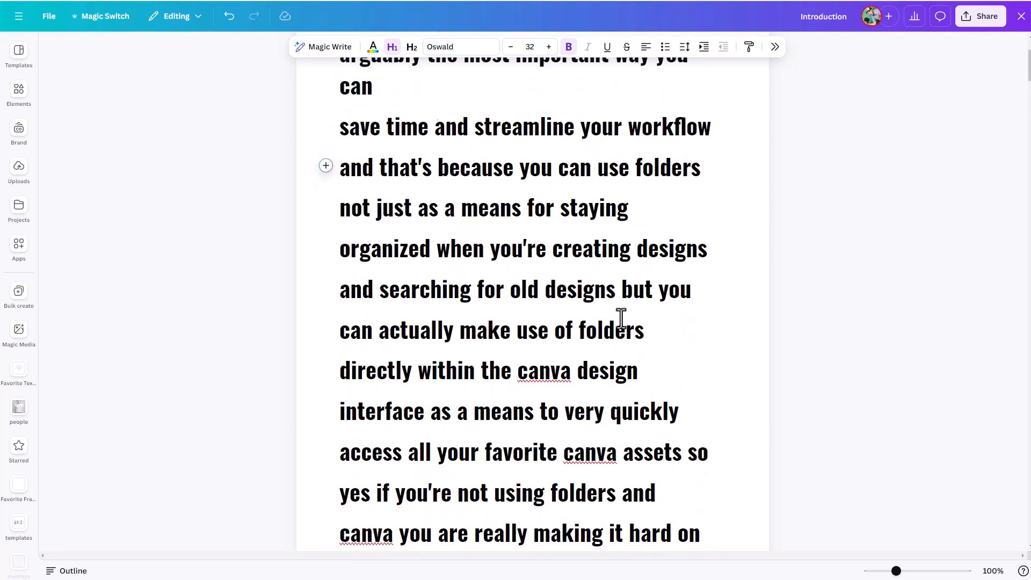
scroll(621, 318, "up", 3)
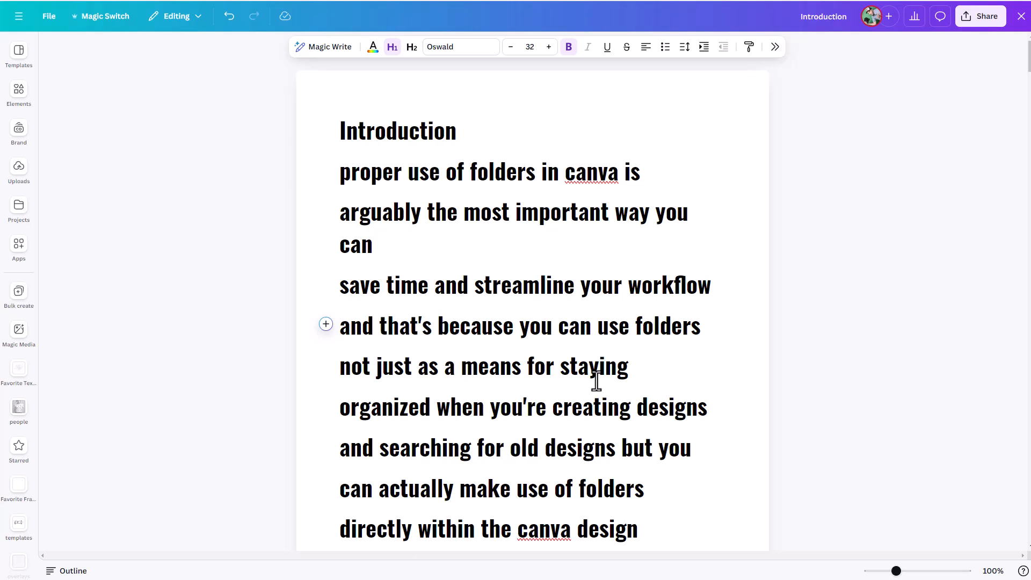
left_click(651, 489)
triple_click(659, 488)
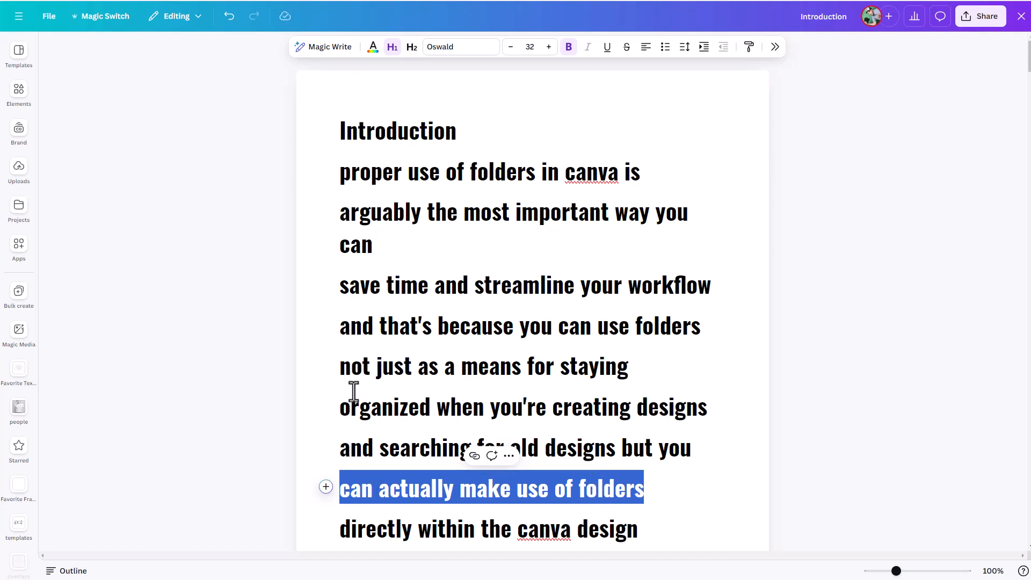
key("ctrl+a")
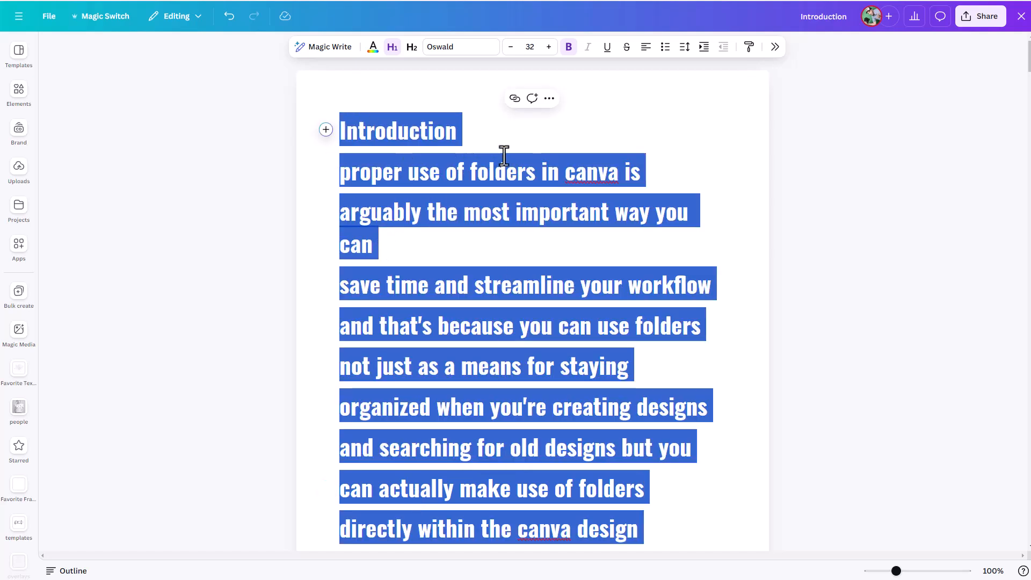
left_click(774, 47)
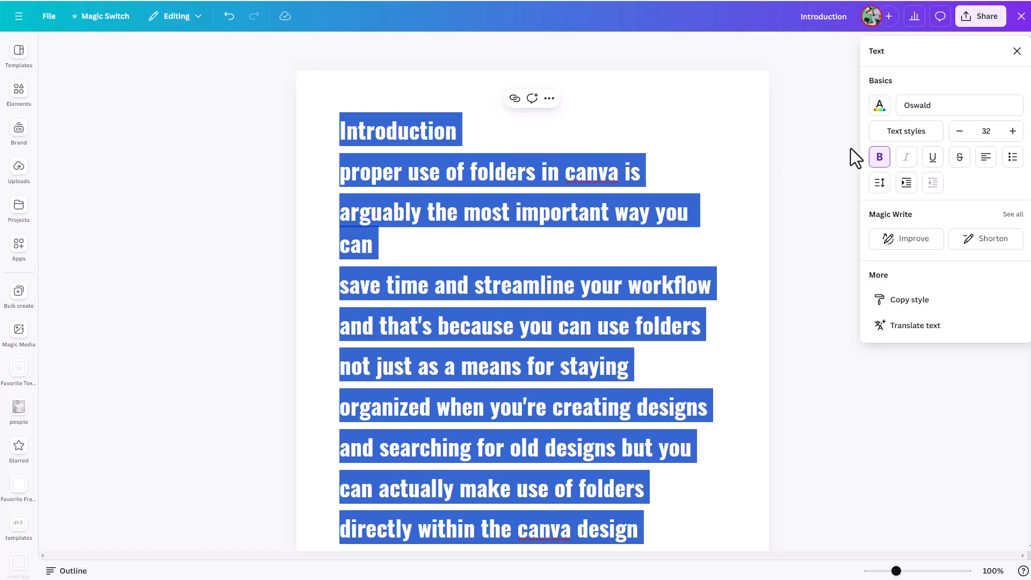
left_click(911, 140)
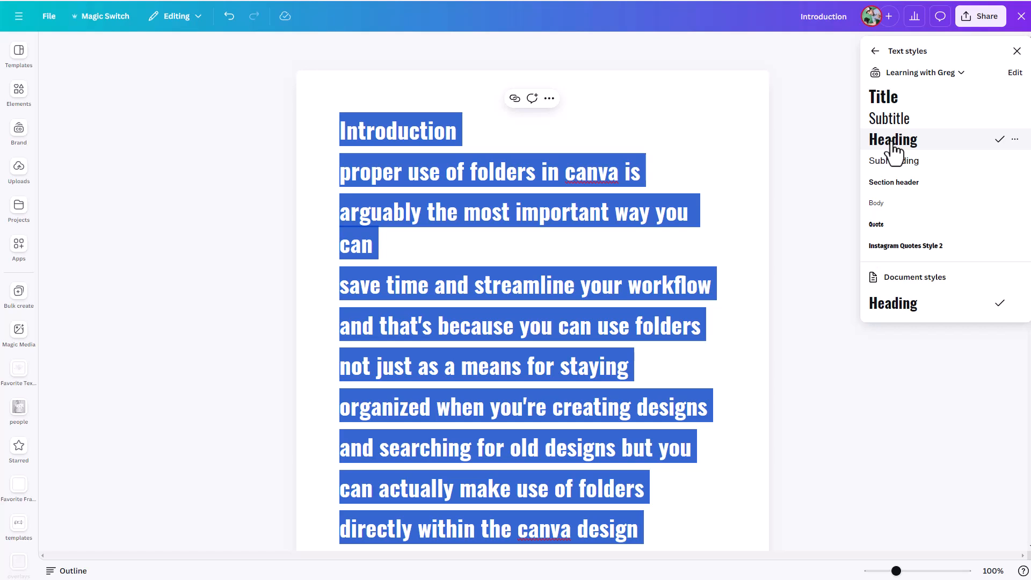
left_click(876, 212)
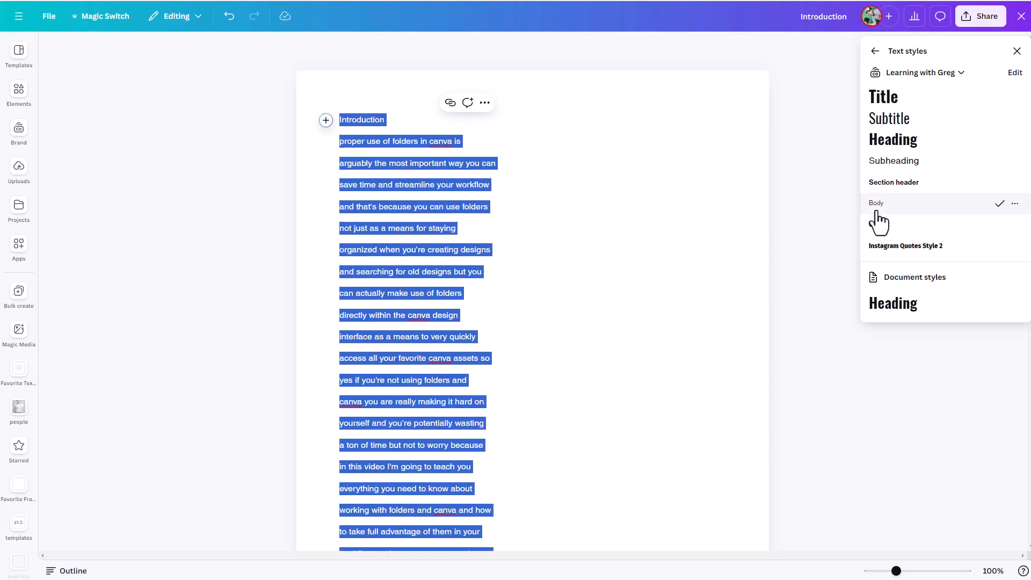
Try the Section header and Instagram Quotes Style 2 text styles on the whole transcript and return it to Body.
left_click(894, 187)
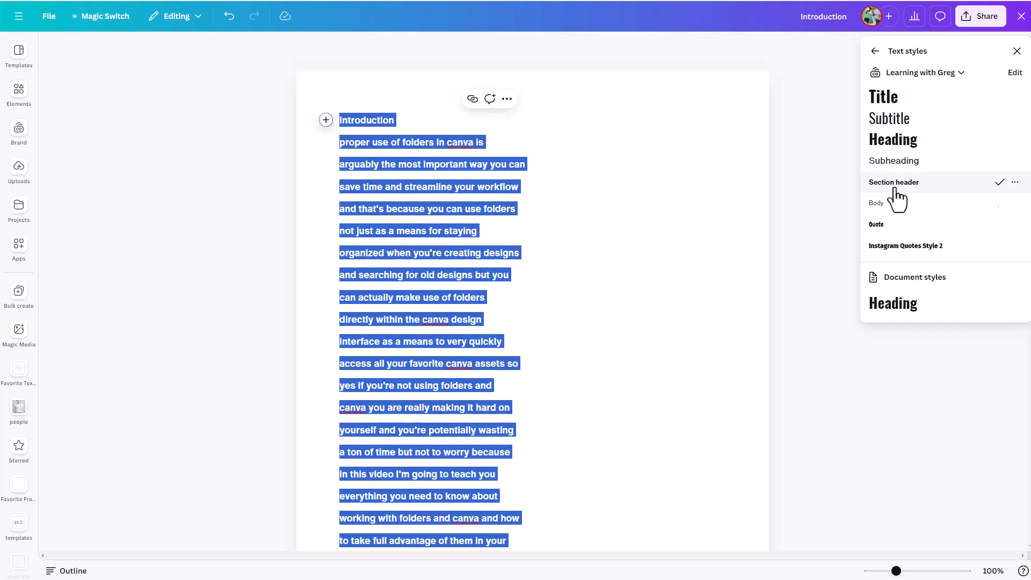
left_click(919, 250)
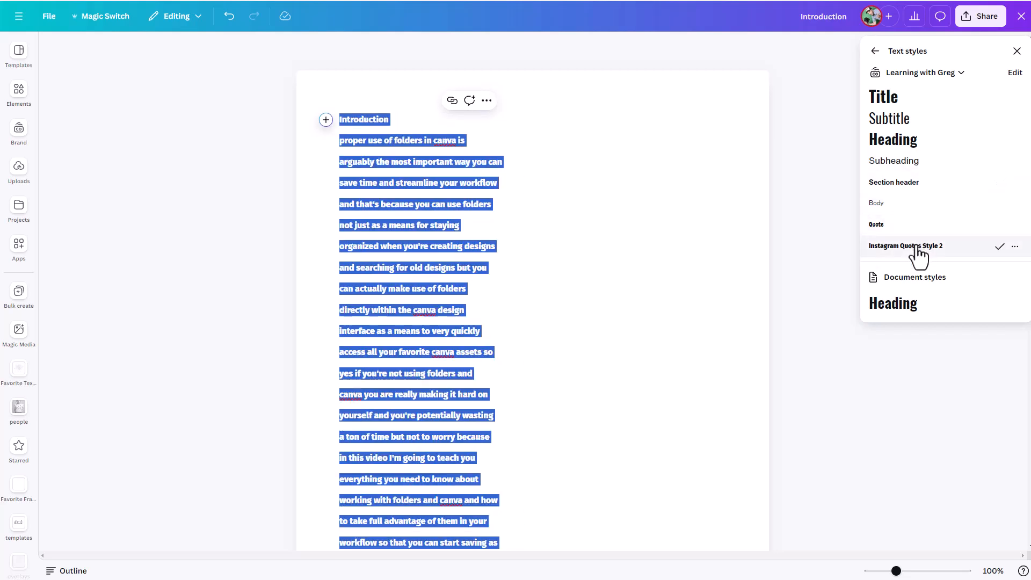
left_click(882, 211)
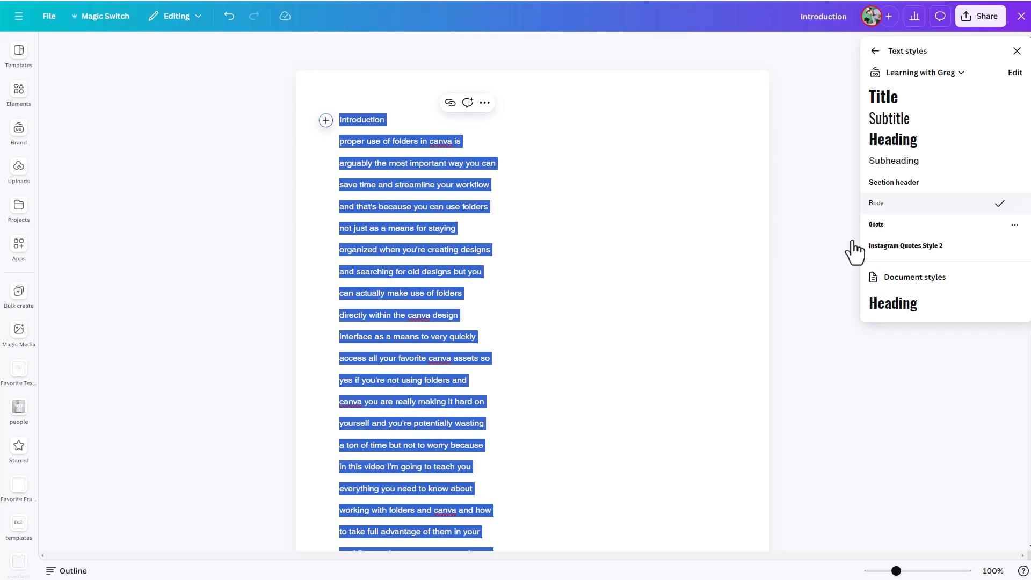
left_click(643, 409)
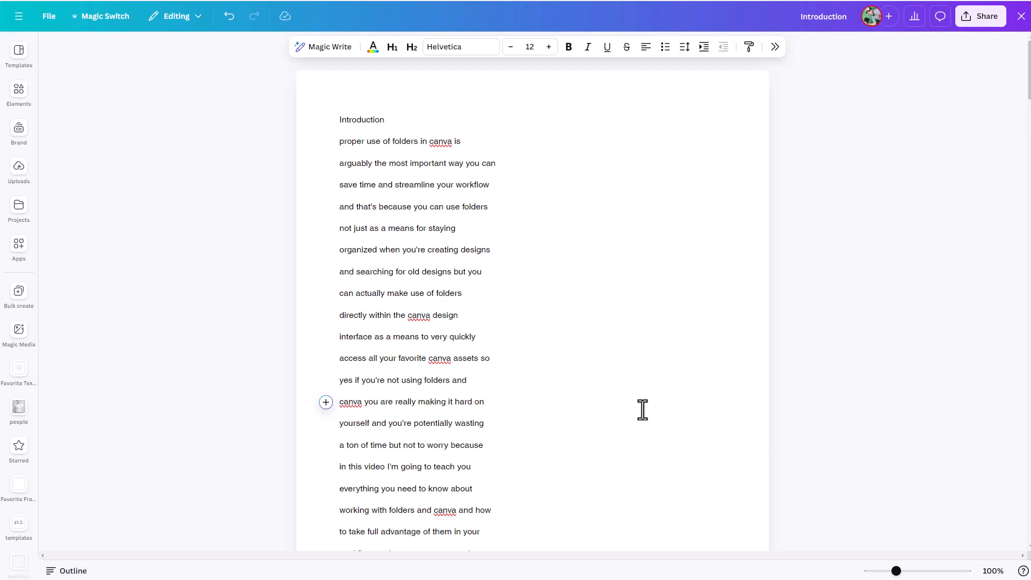
Run Magic Write on the whole transcript with the custom prompt "Could you format this for me" and insert the generated text.
key("ctrl+a")
key("ctrl+a")
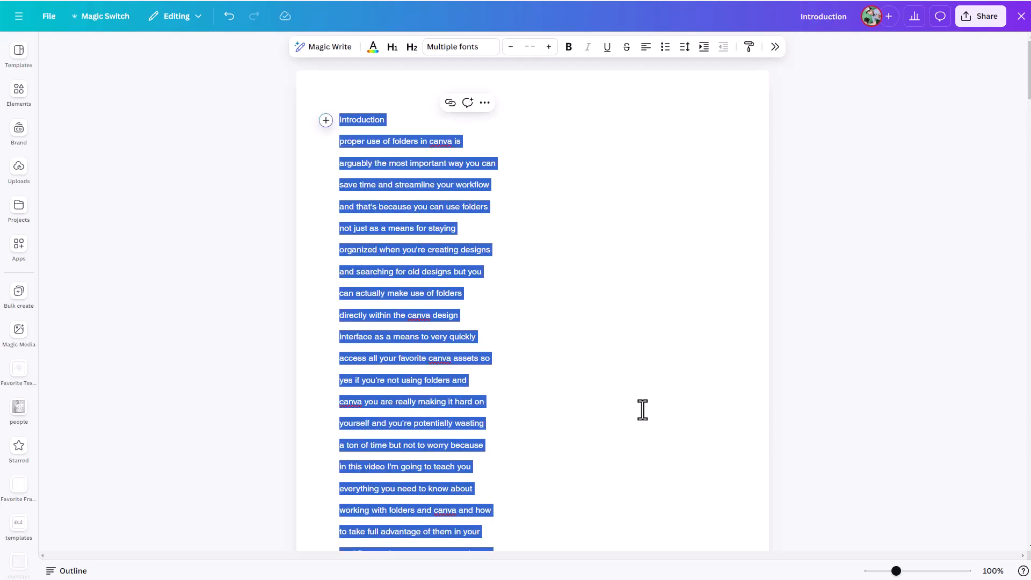
left_click(332, 50)
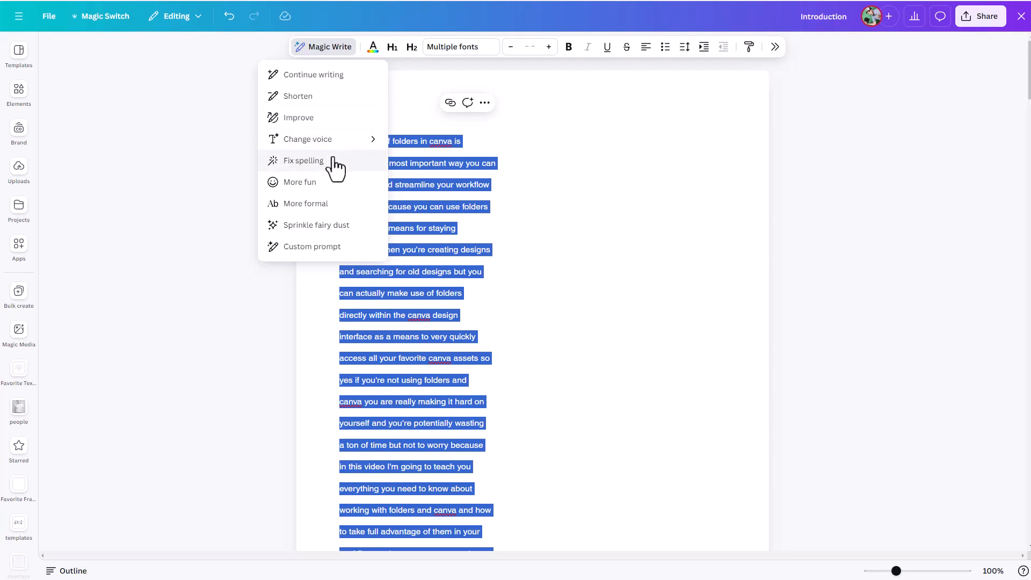
mouse_move(349, 147)
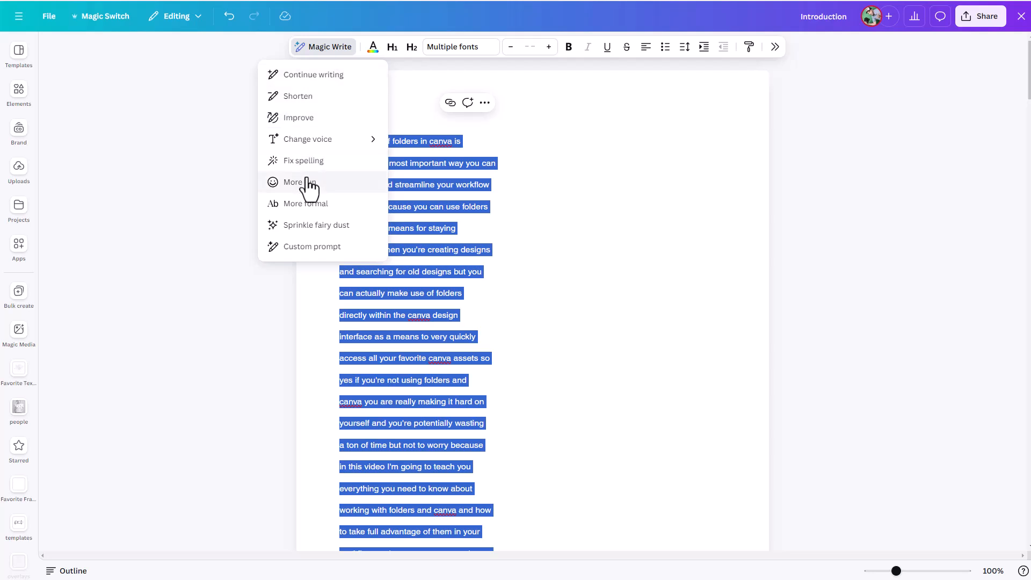
left_click(326, 247)
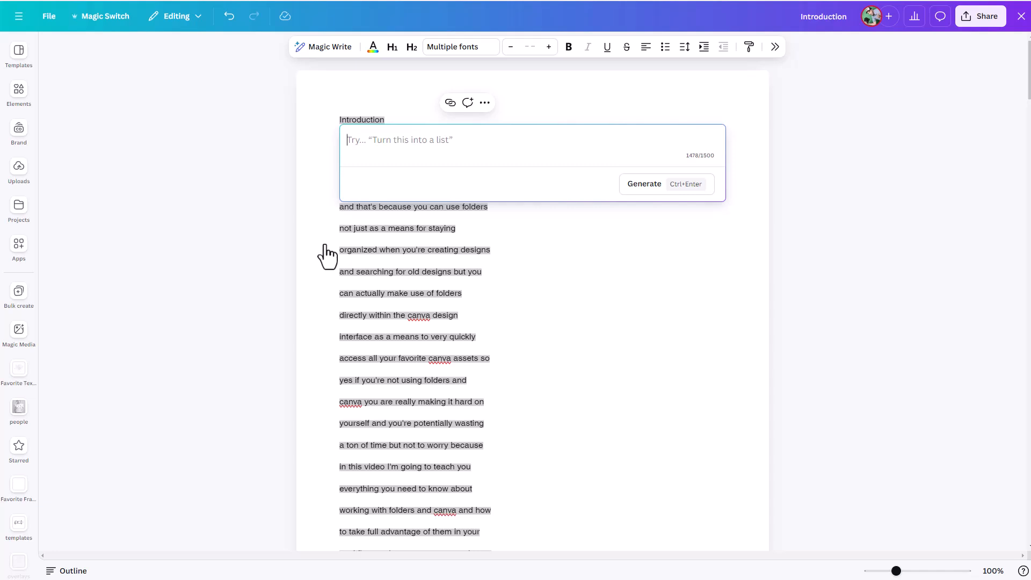
type("Could you format this for me")
left_click(647, 185)
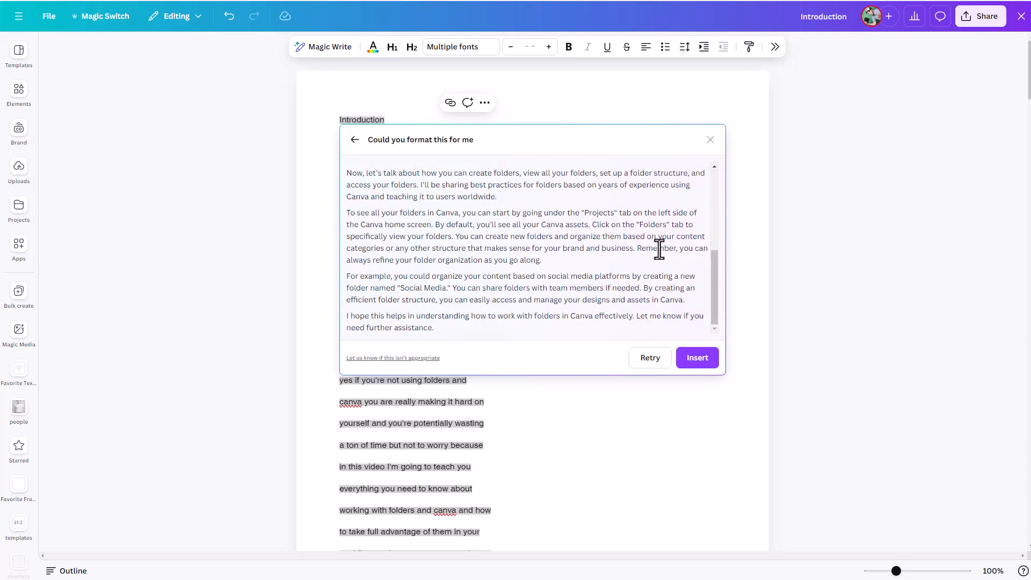
scroll(575, 230, "up", 10)
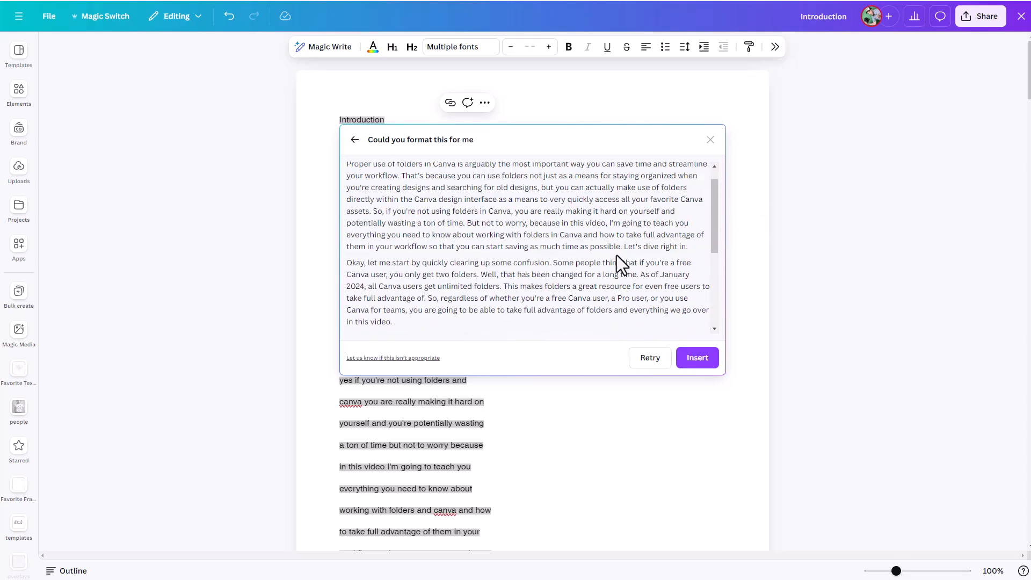
left_click(698, 358)
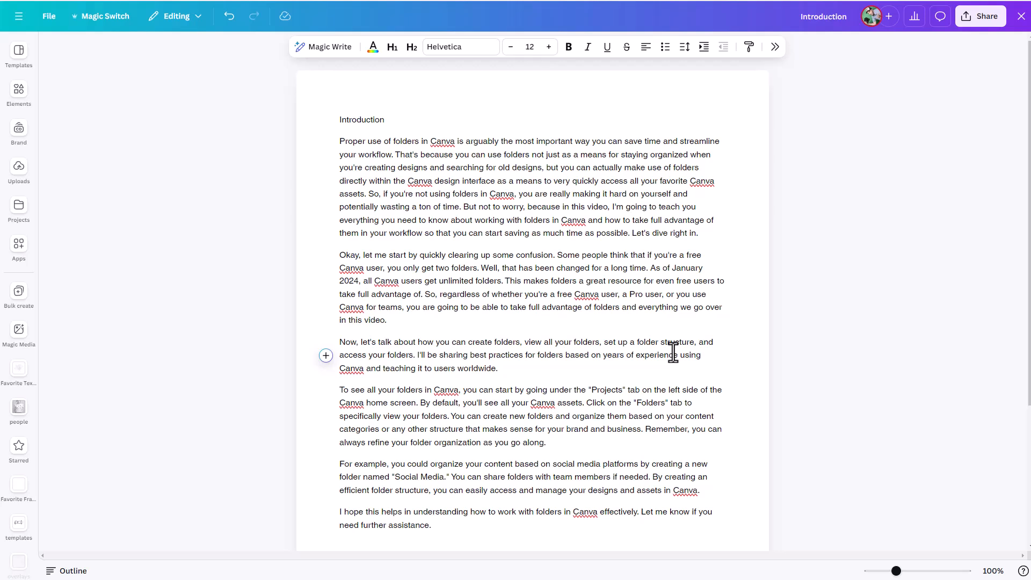
Format the Introduction line as a heading.
left_click_drag(385, 120, 327, 122)
left_click(392, 47)
left_click(496, 250)
Try the Section header text style on the closing "I hope this helps" paragraph and apply the Quote style instead.
scroll(489, 258, "down", 3)
scroll(421, 280, "up", 3)
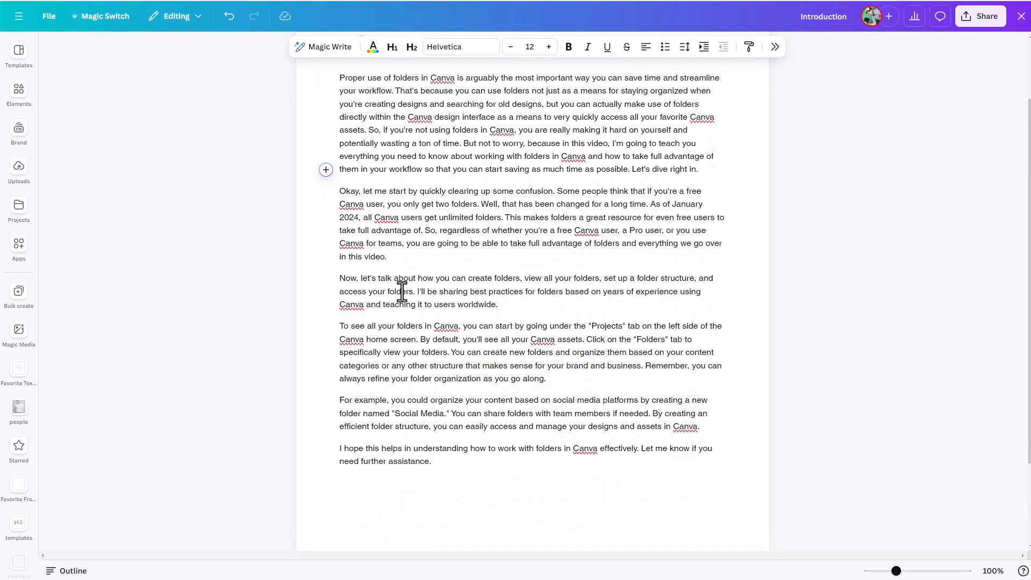
triple_click(460, 510)
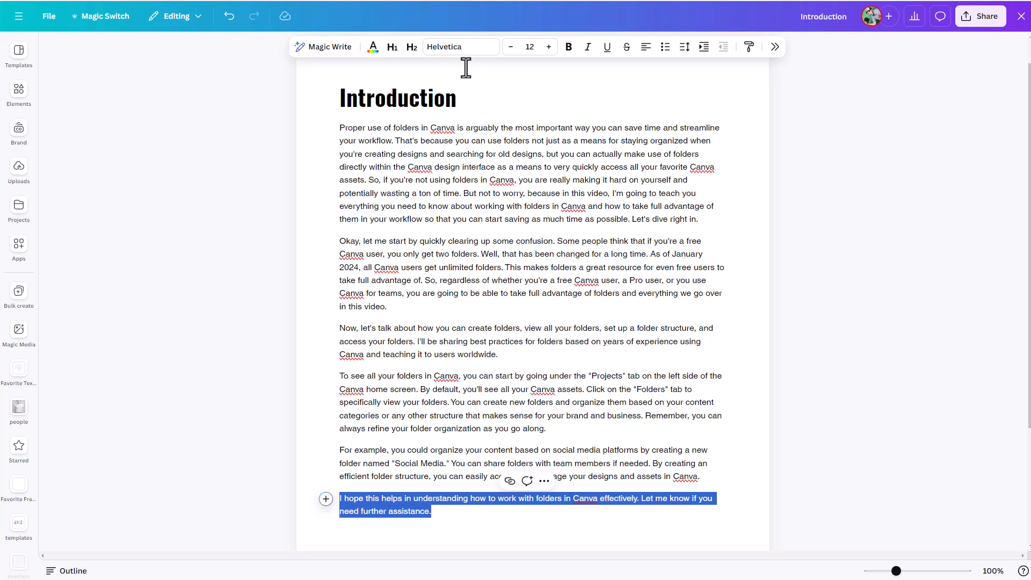
left_click(774, 47)
left_click(911, 136)
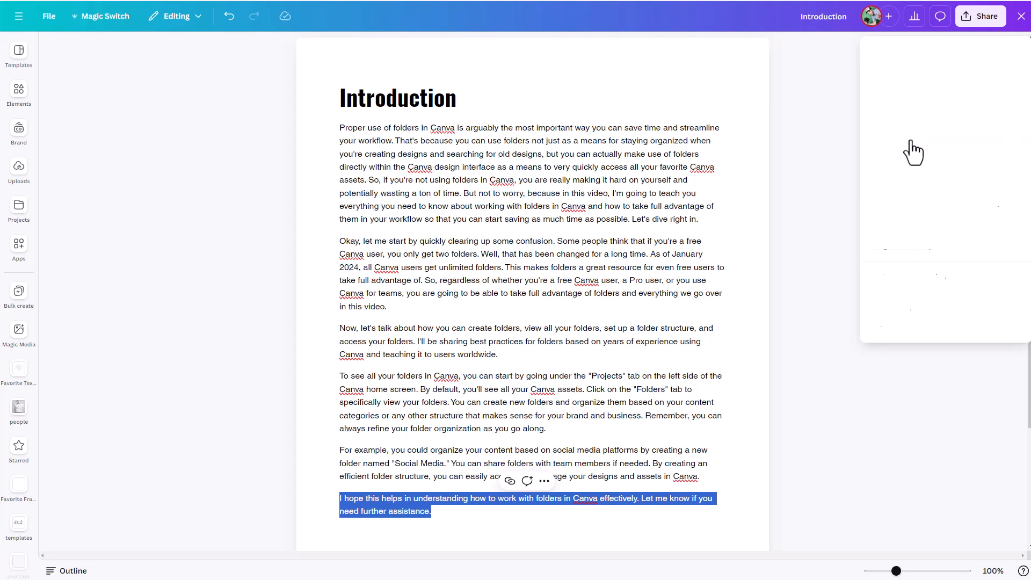
left_click(884, 186)
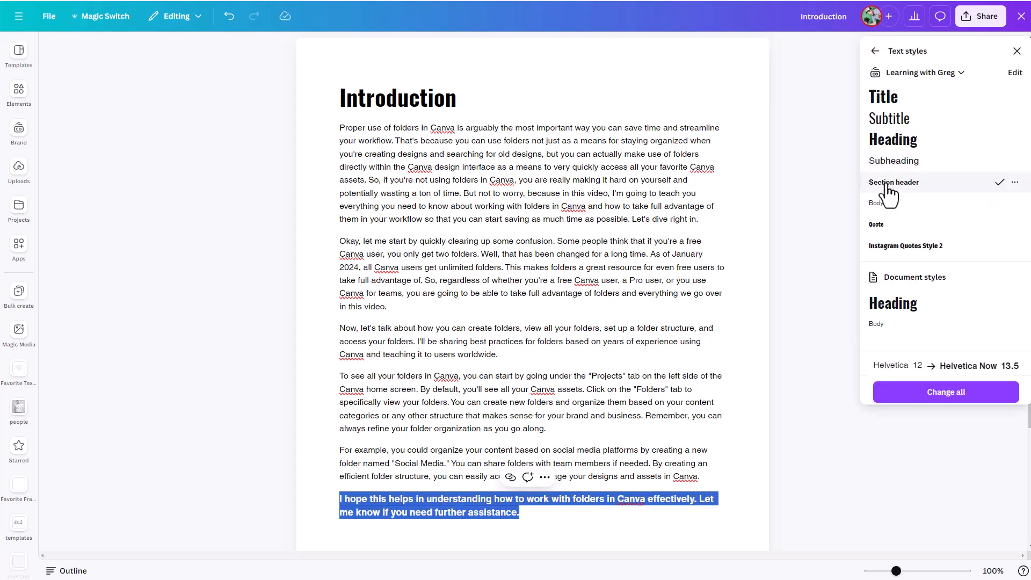
left_click(881, 236)
left_click(698, 236)
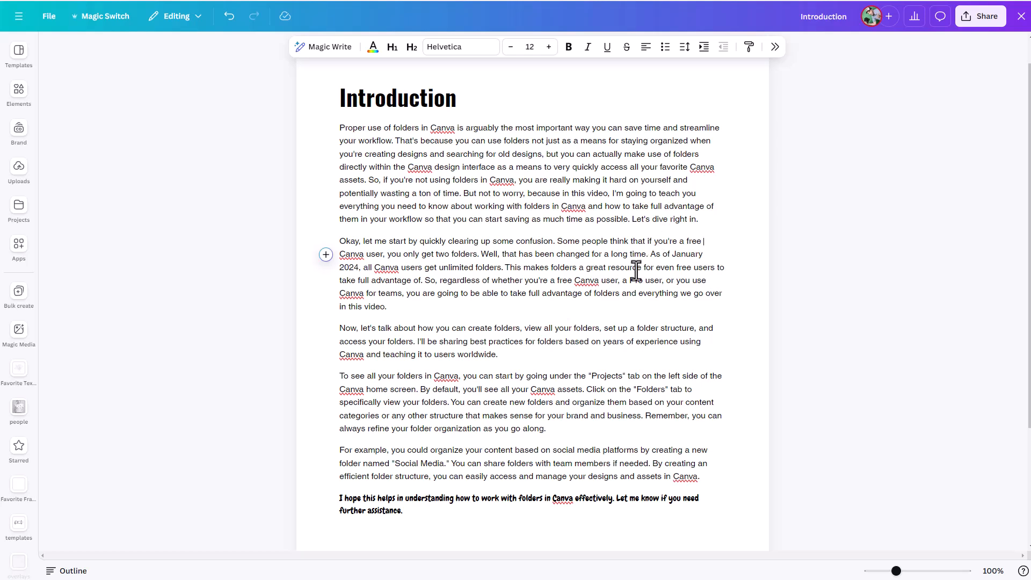
Insert a page break after the second paragraph, which ends with "in this video", and check both pages.
left_click(420, 311)
key("Return")
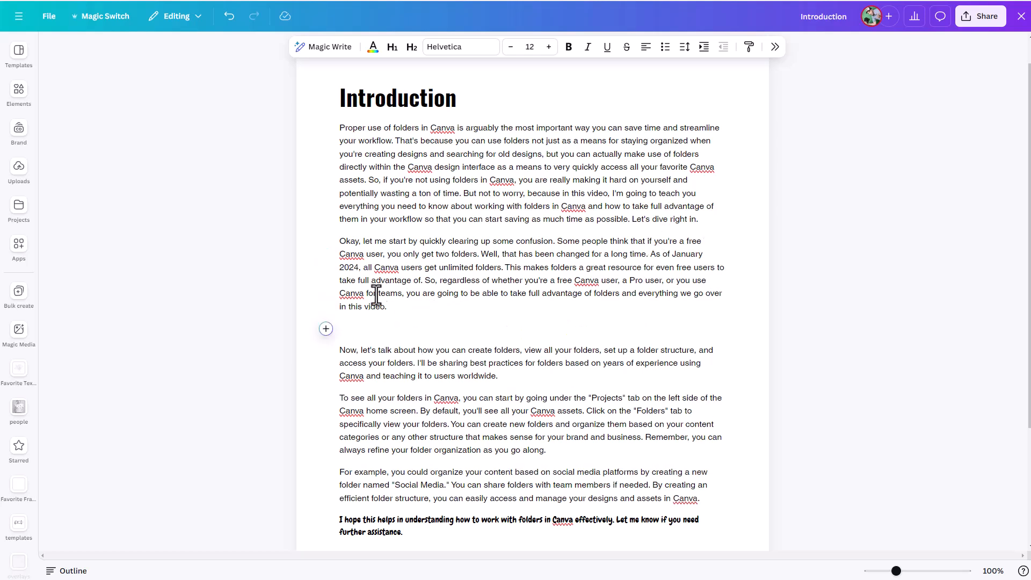
left_click(326, 328)
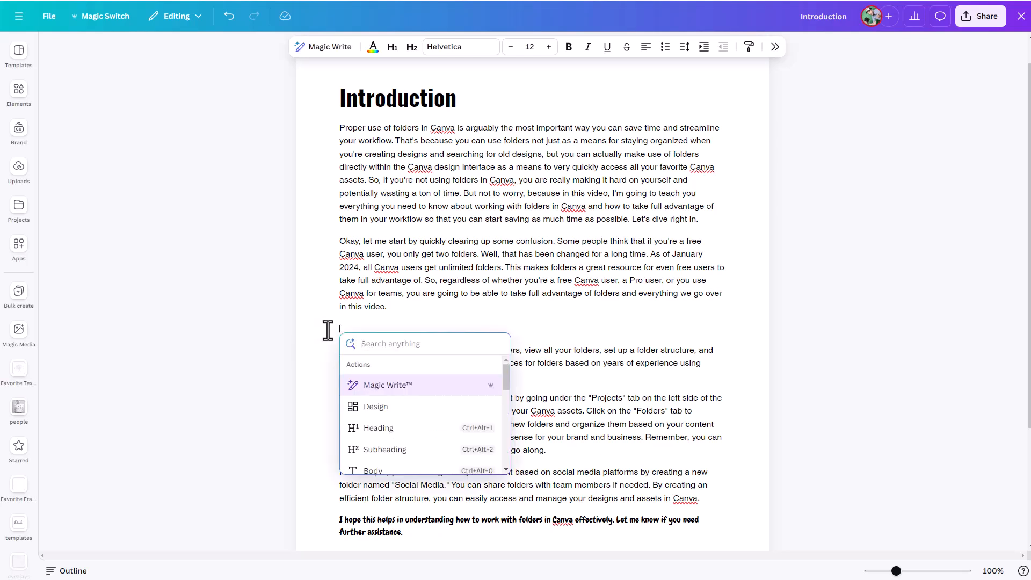
type("pa")
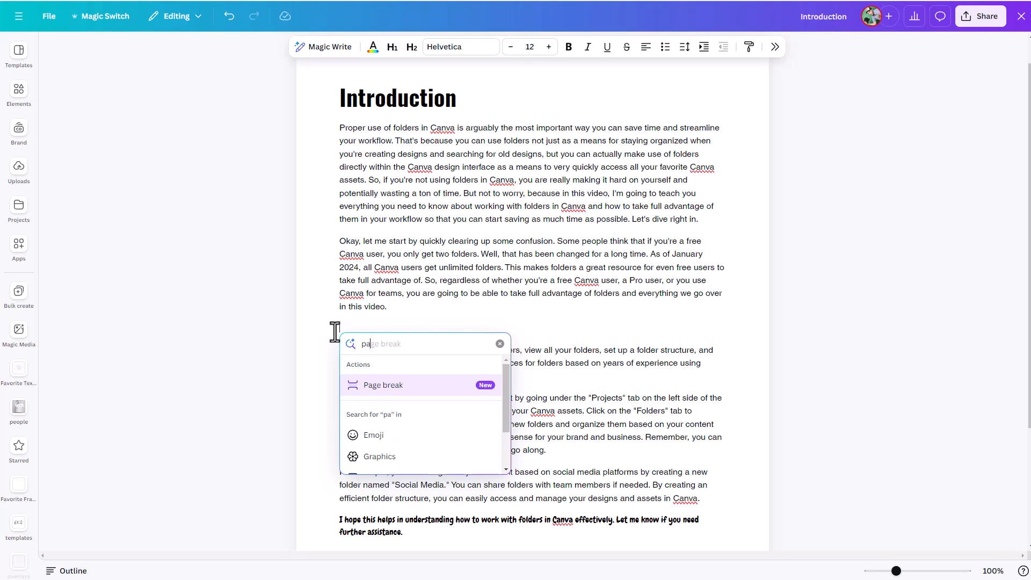
left_click(399, 393)
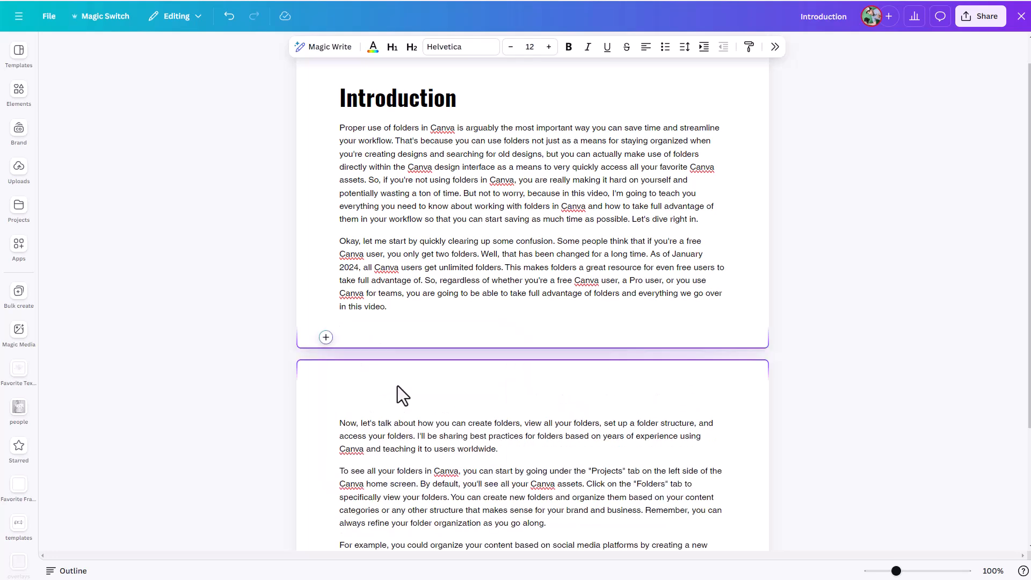
scroll(656, 322, "down", 2)
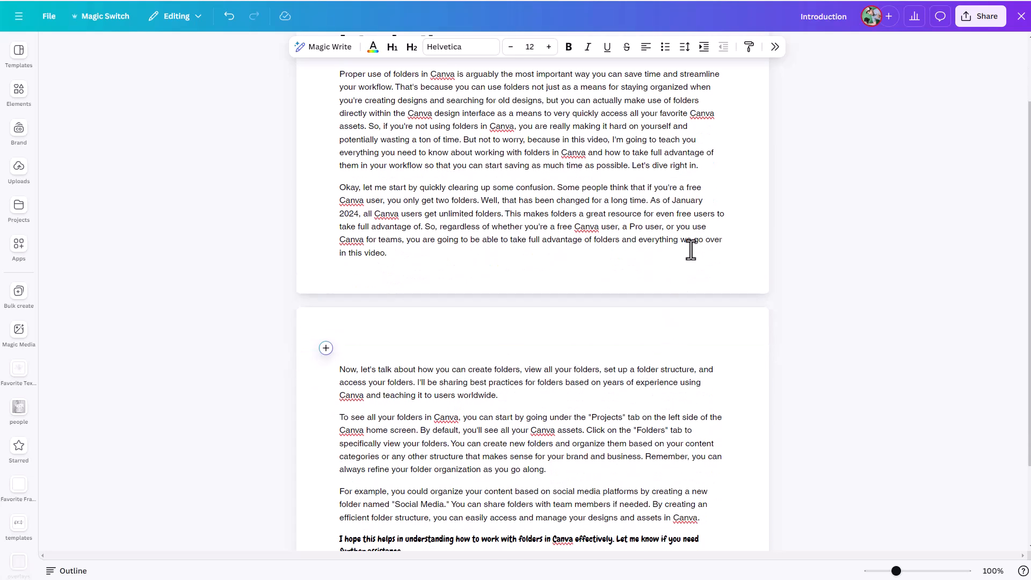
scroll(690, 243, "up", 3)
scroll(623, 258, "down", 4)
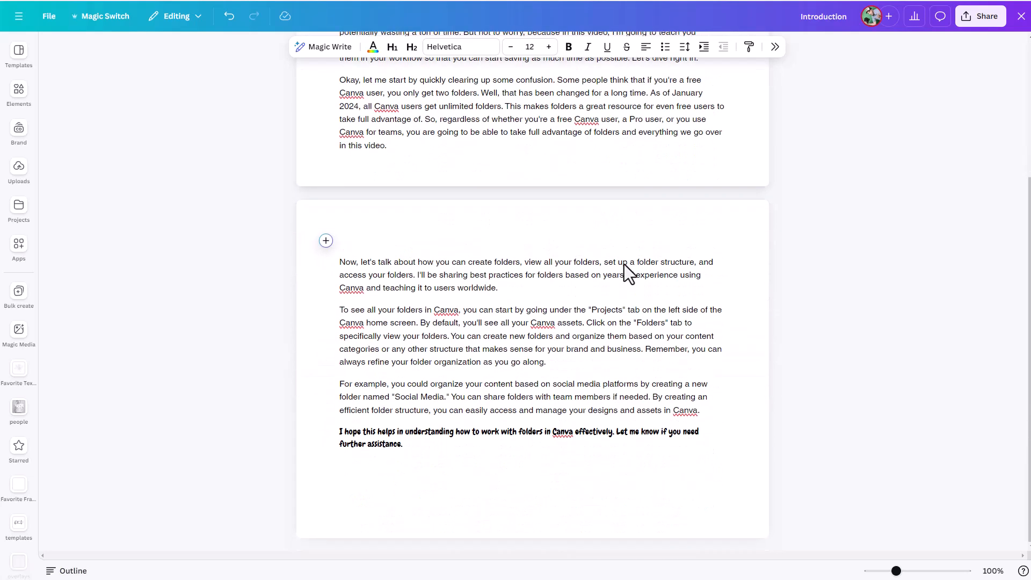
scroll(624, 268, "up", 3)
scroll(624, 270, "up", 1)
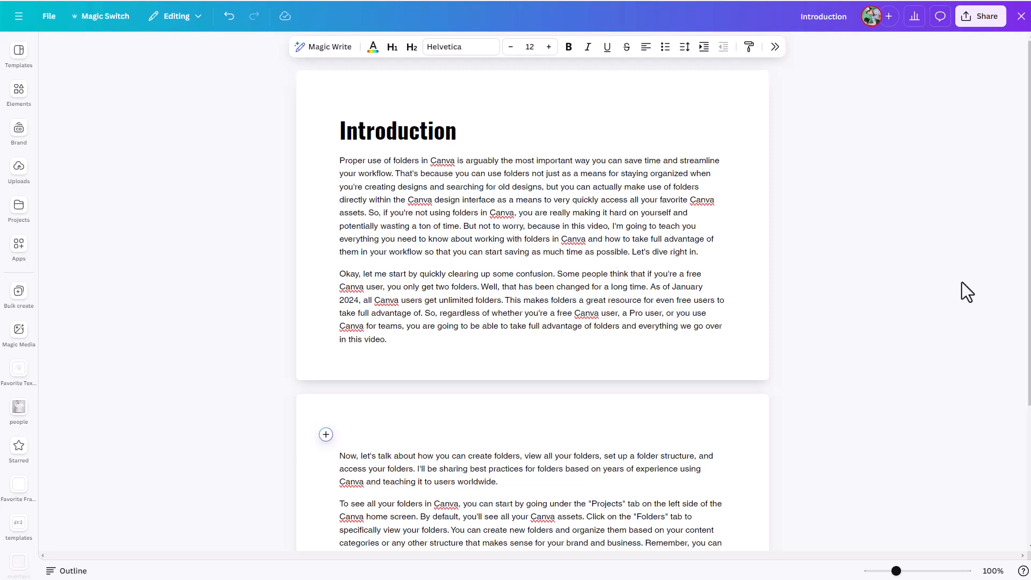
Search the insertable content for "colu" below the last paragraph and undo the blank line added there.
scroll(958, 461, "down", 1)
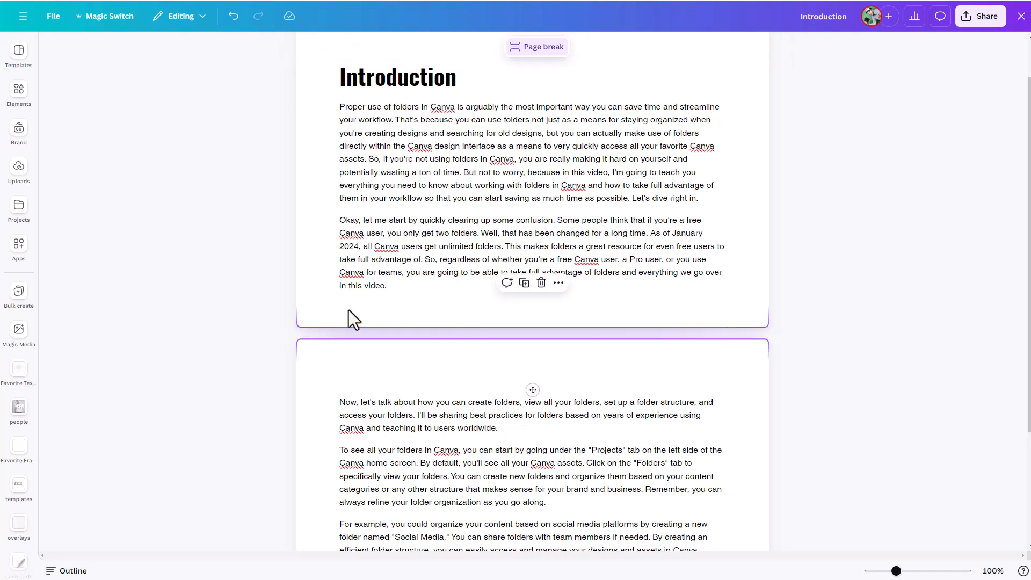
scroll(347, 317, "down", 3)
left_click(382, 446)
left_click(325, 449)
type("colu")
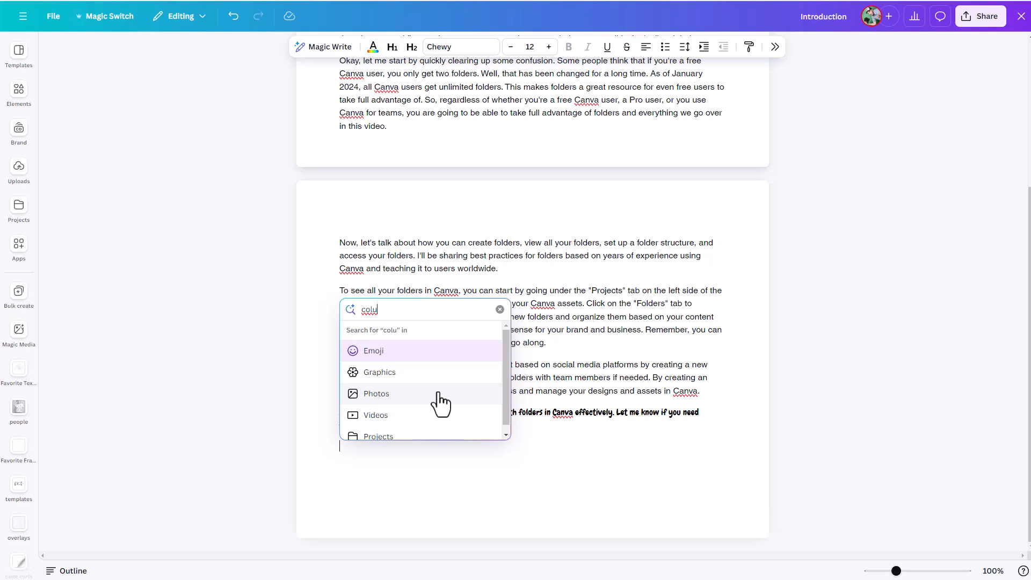
left_click(560, 464)
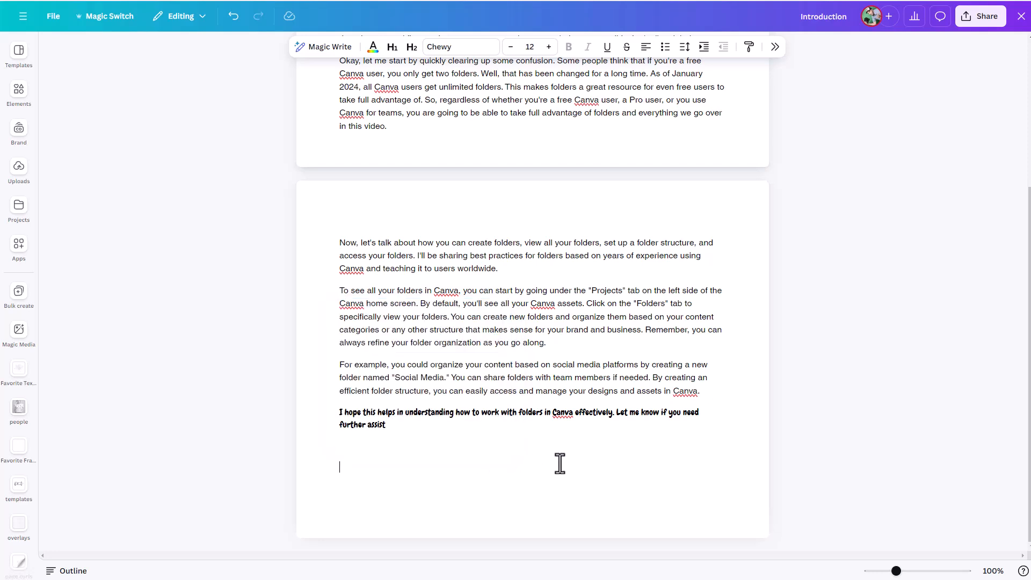
key("ctrl+z")
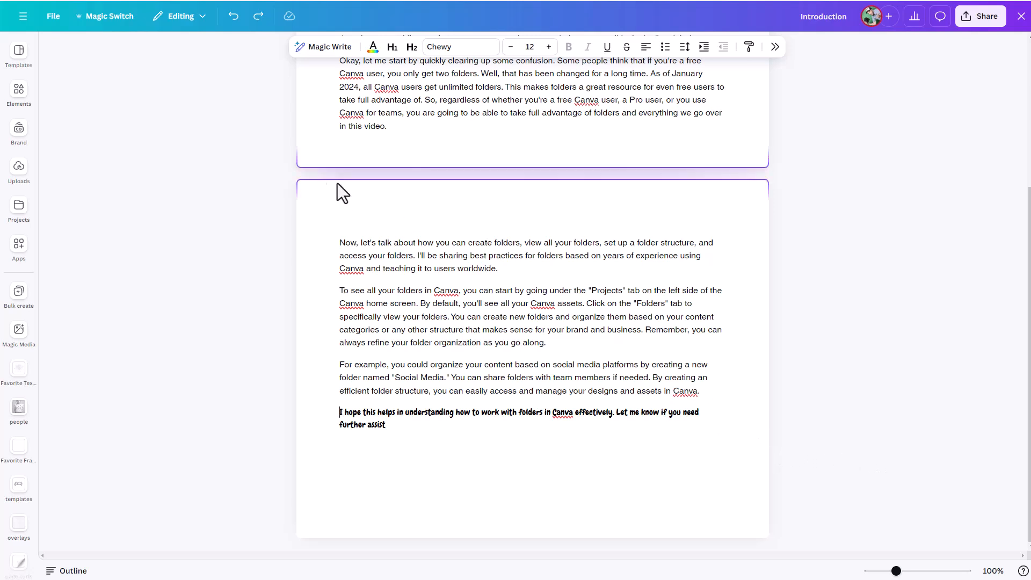
Switch the document to Commenting mode to check its view, and change it to Suggesting mode.
left_click(202, 17)
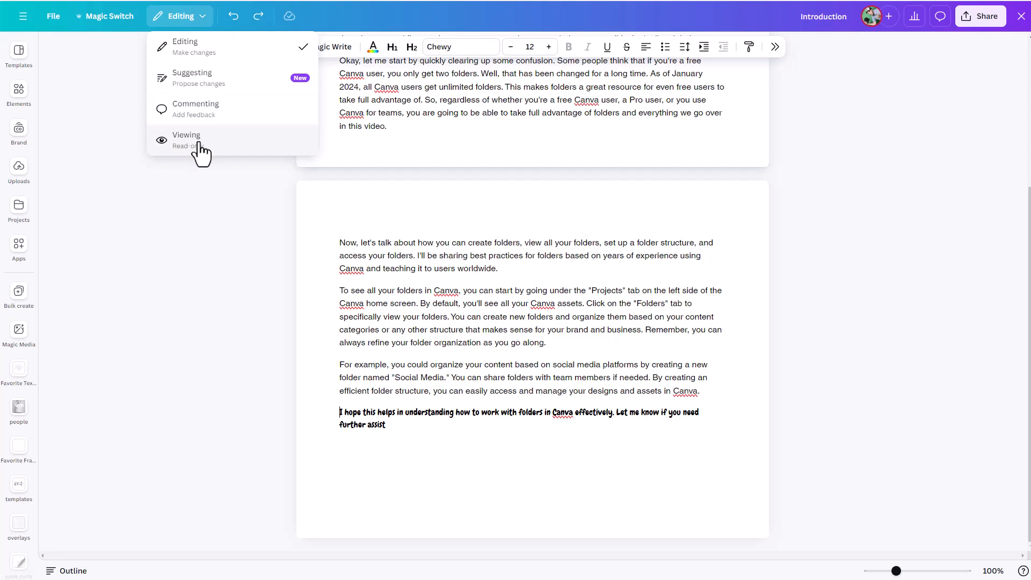
left_click(205, 111)
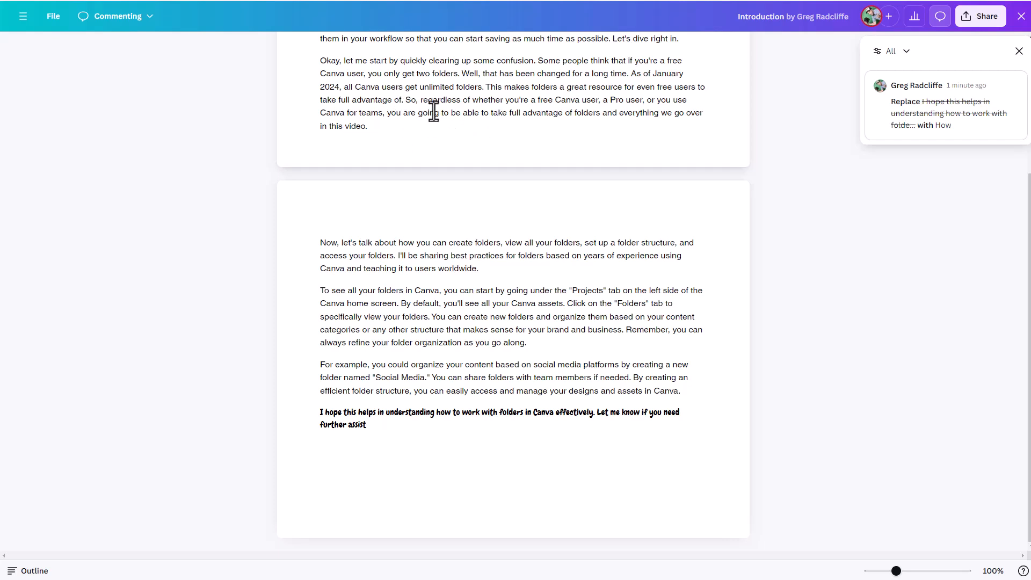
left_click(149, 21)
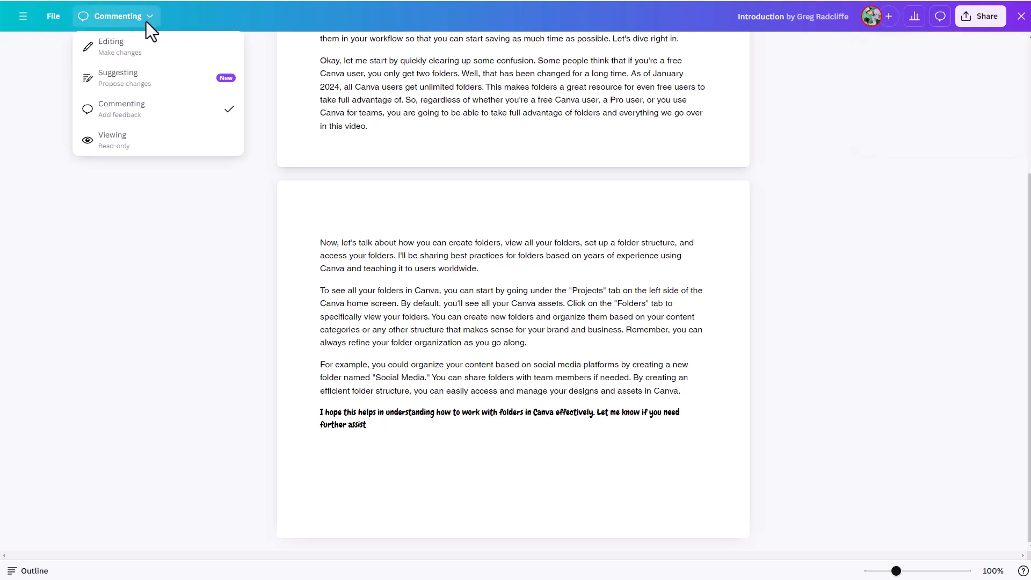
left_click(126, 84)
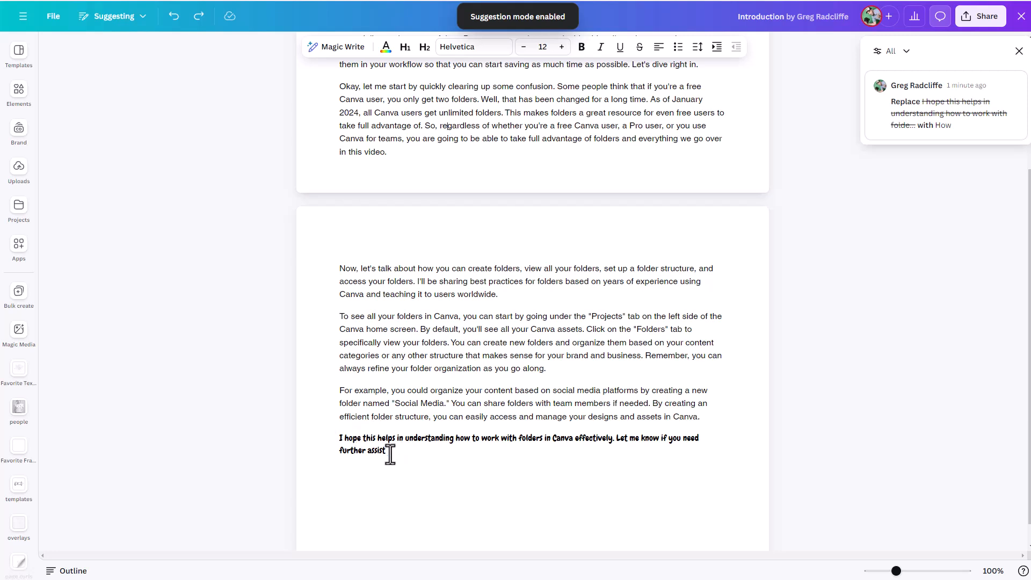
Suggest replacing the closing "I hope this helps" paragraph with "How about a new quote".
left_click_drag(385, 451, 338, 437)
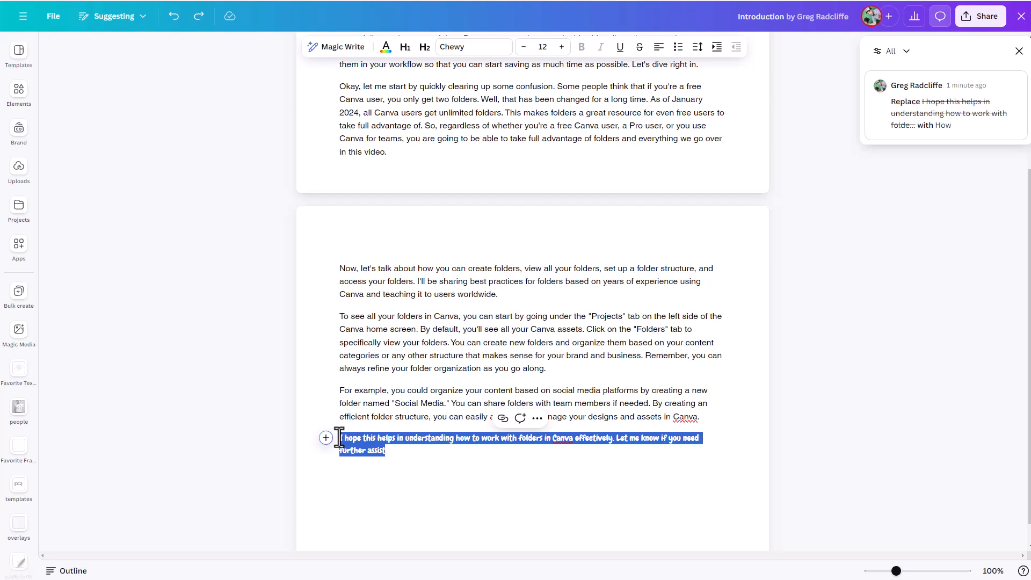
type("How abo")
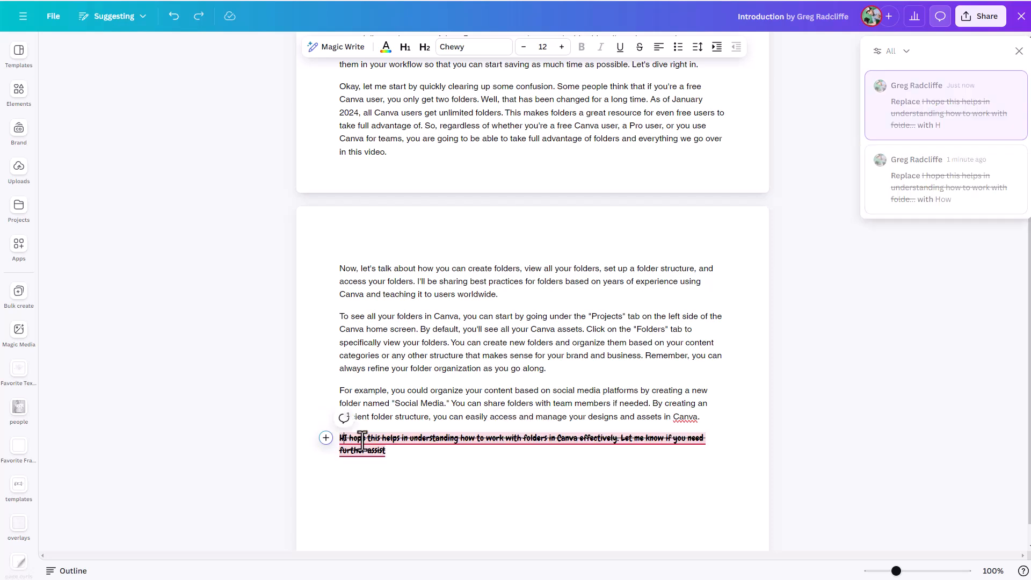
type("ut a new qu")
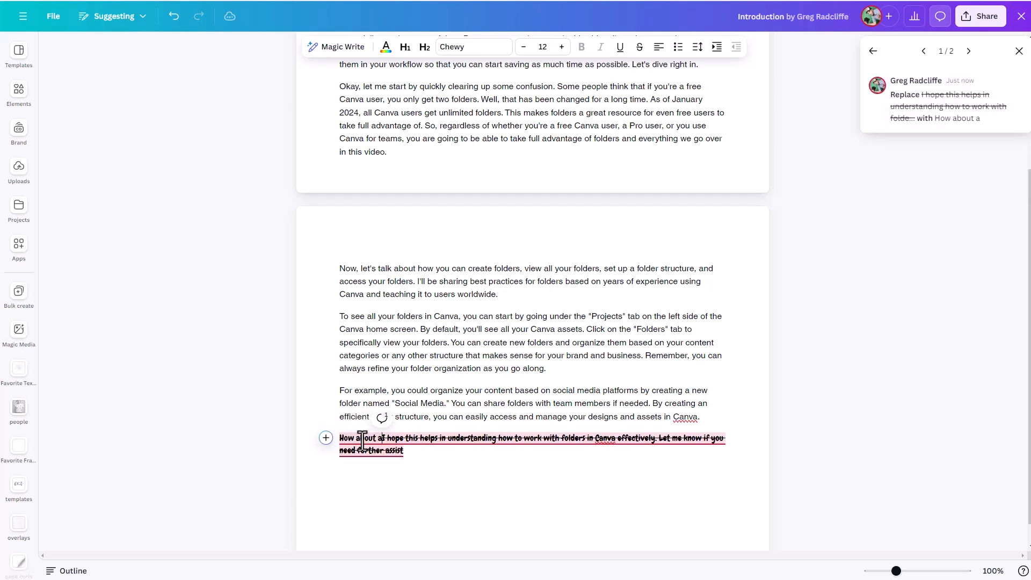
type("ote")
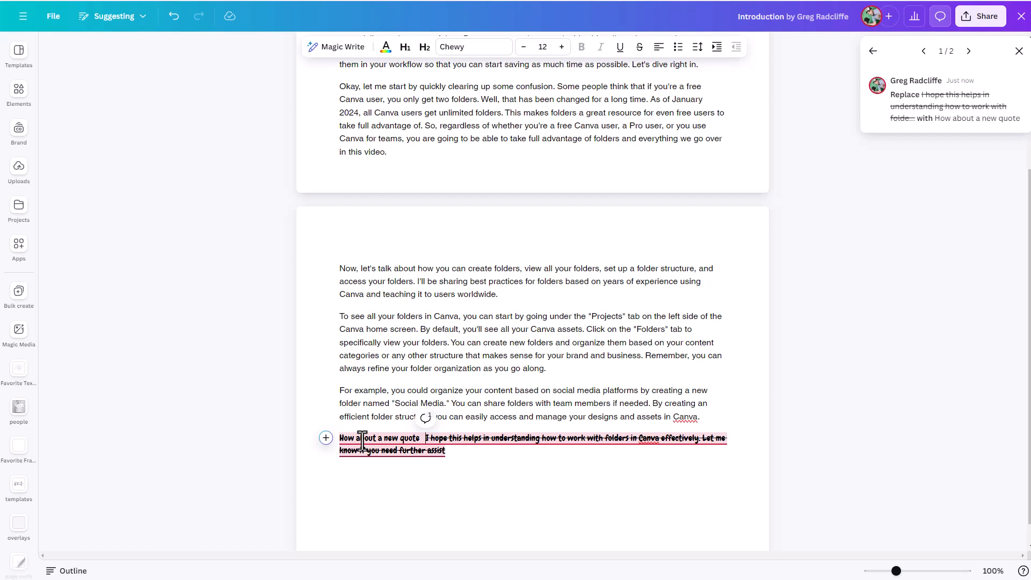
key("BackSpace")
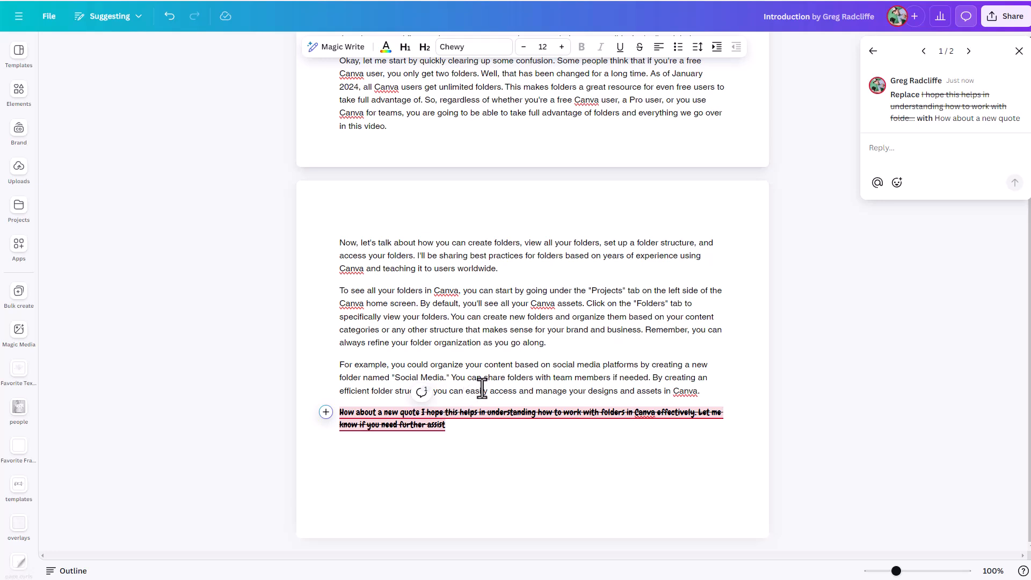
Reject the "How about a new quote" suggestion and return the document to Editing mode.
mouse_move(872, 111)
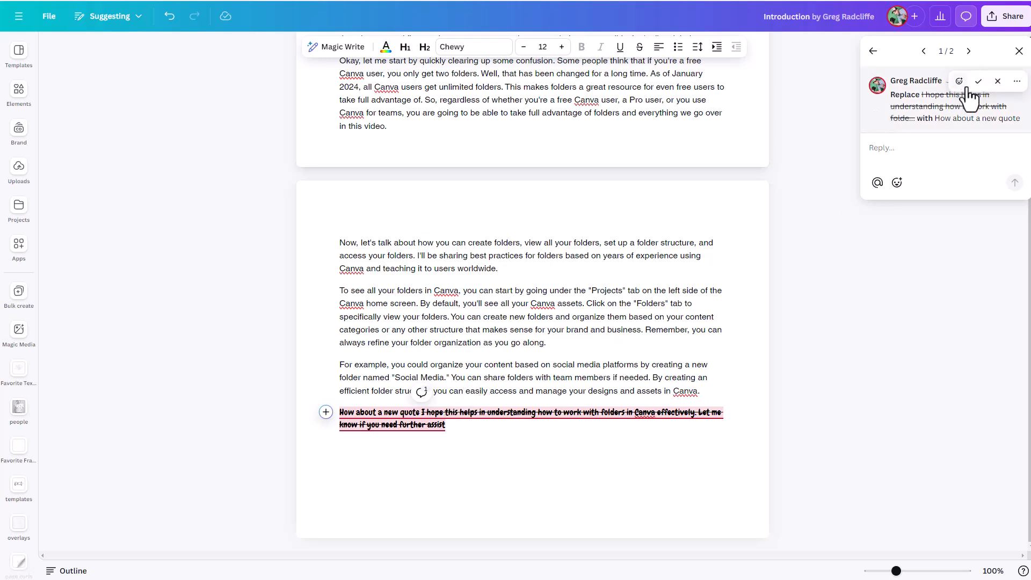
left_click(996, 82)
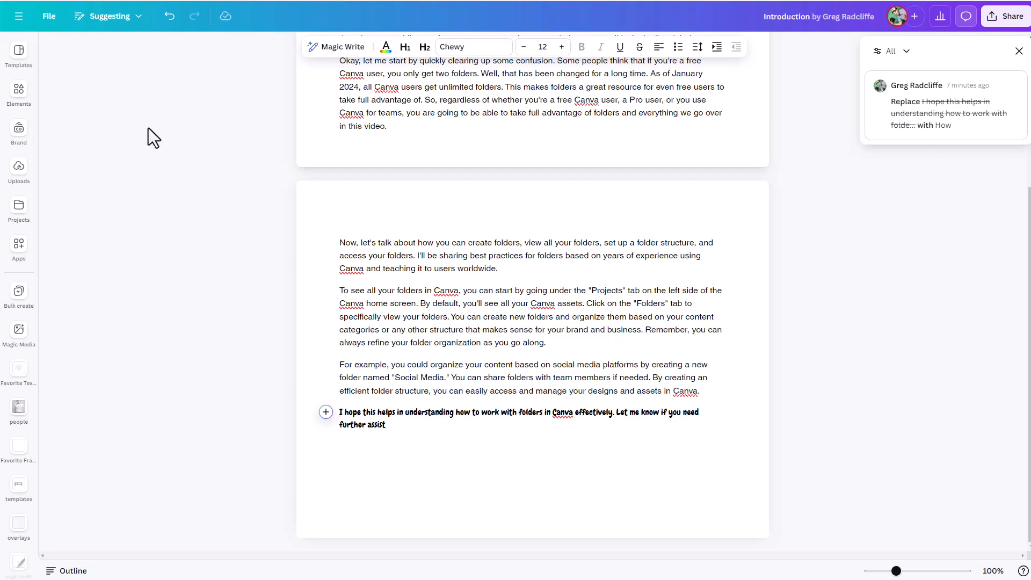
left_click(128, 20)
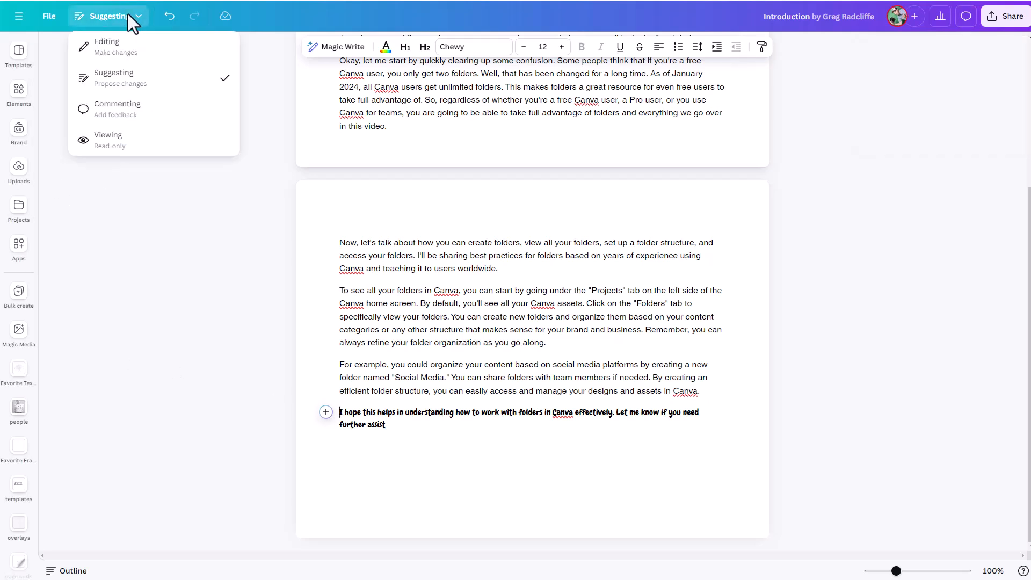
left_click(110, 44)
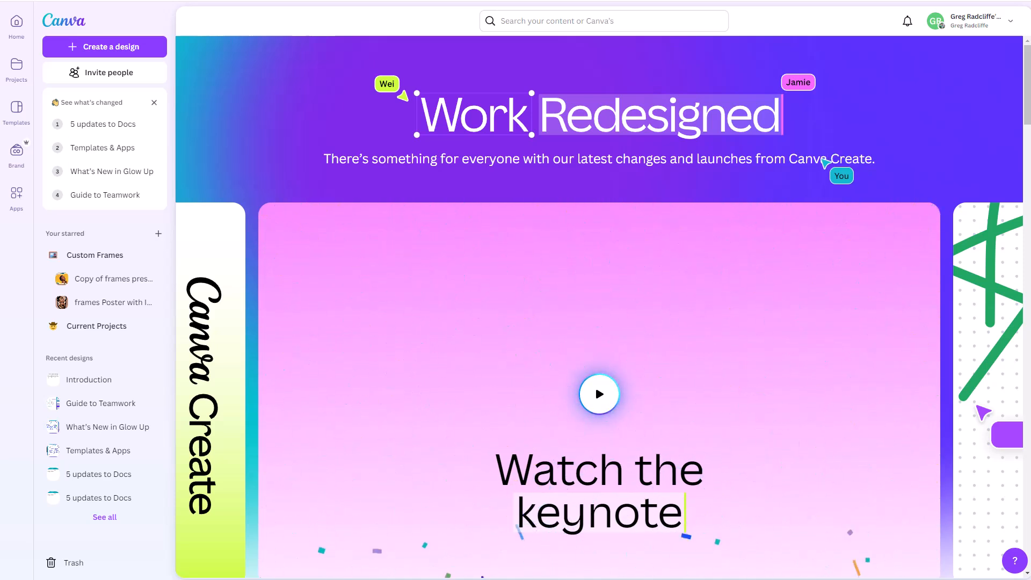
Examine the whats-new page from the keynote down through Magic Studio, the glow up, app integrations and the enterprise and security cards.
scroll(598, 306, "down", 2)
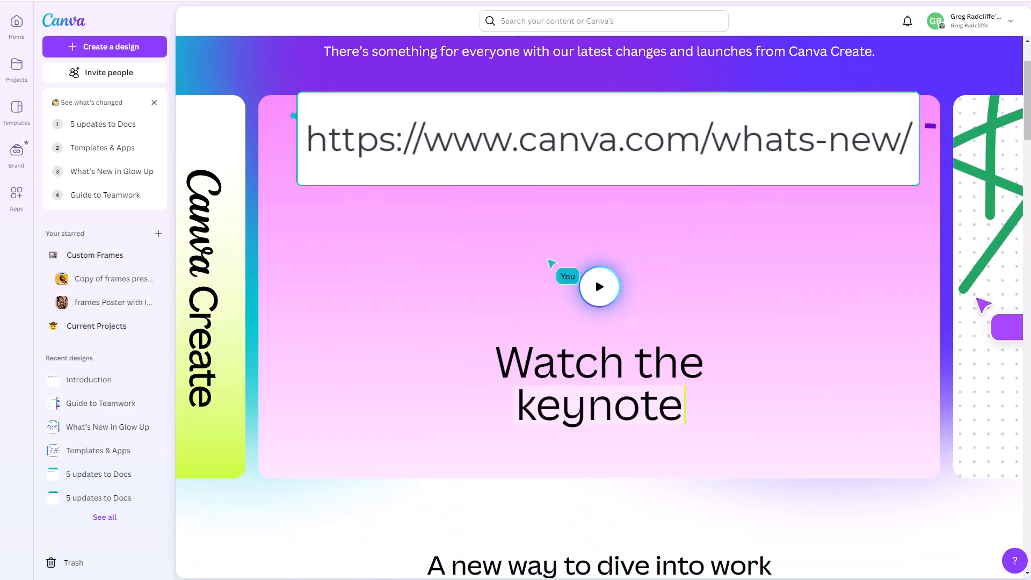
scroll(599, 306, "down", 3)
scroll(668, 259, "down", 5)
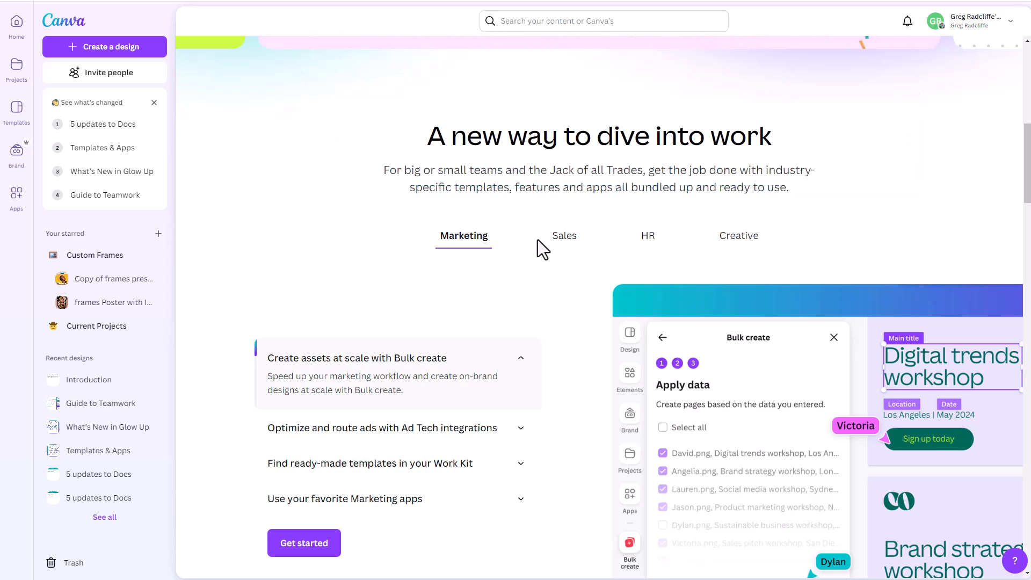
scroll(532, 231, "down", 9)
scroll(454, 263, "down", 9)
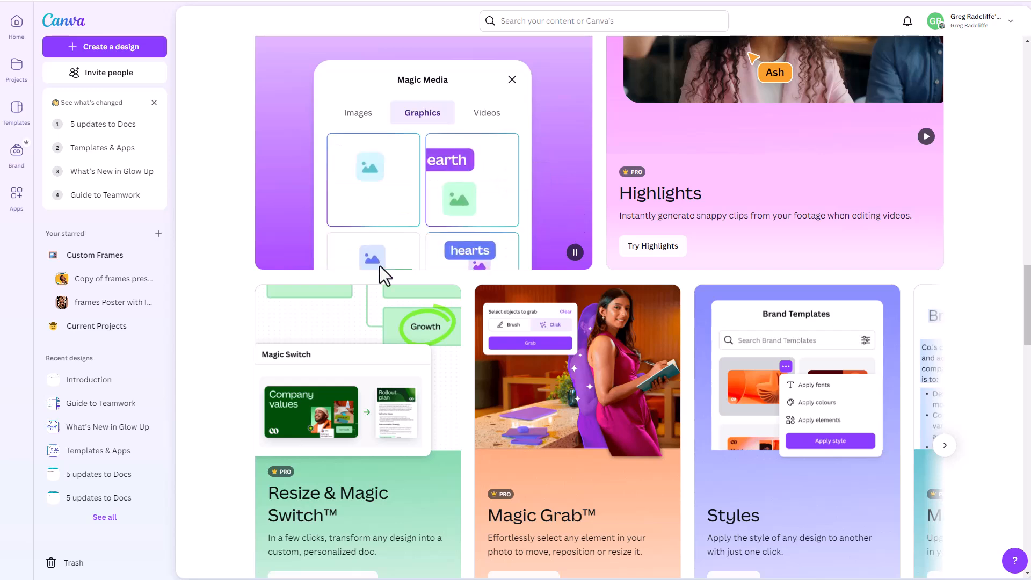
scroll(392, 348, "down", 4)
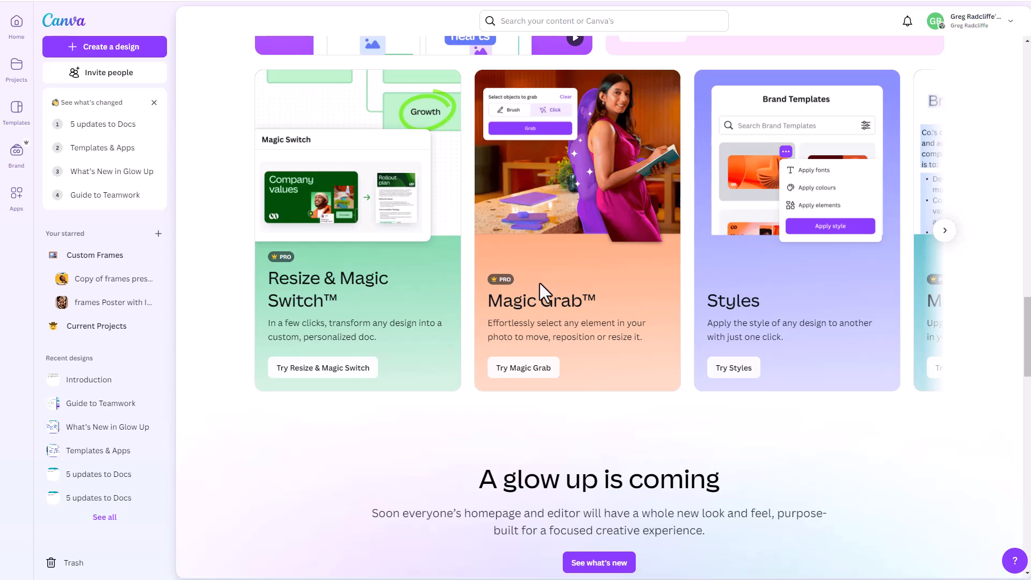
scroll(543, 284, "down", 4)
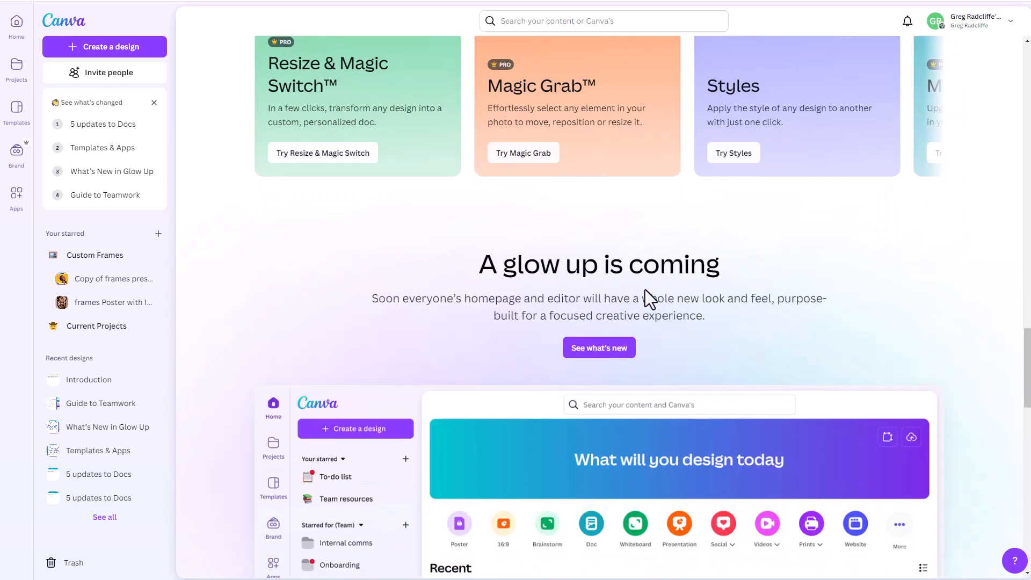
scroll(651, 287, "down", 12)
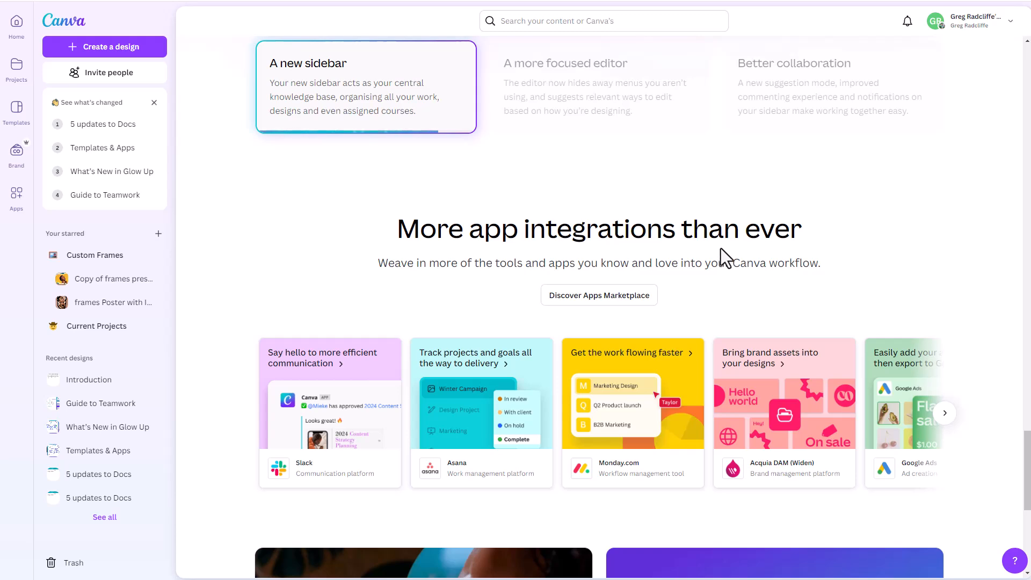
scroll(731, 215, "down", 3)
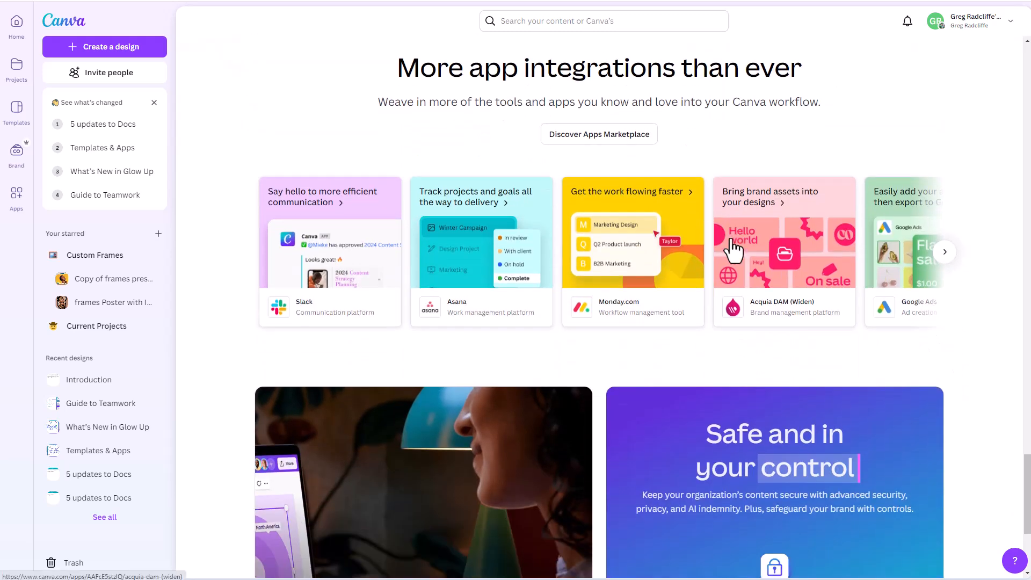
scroll(759, 237, "down", 4)
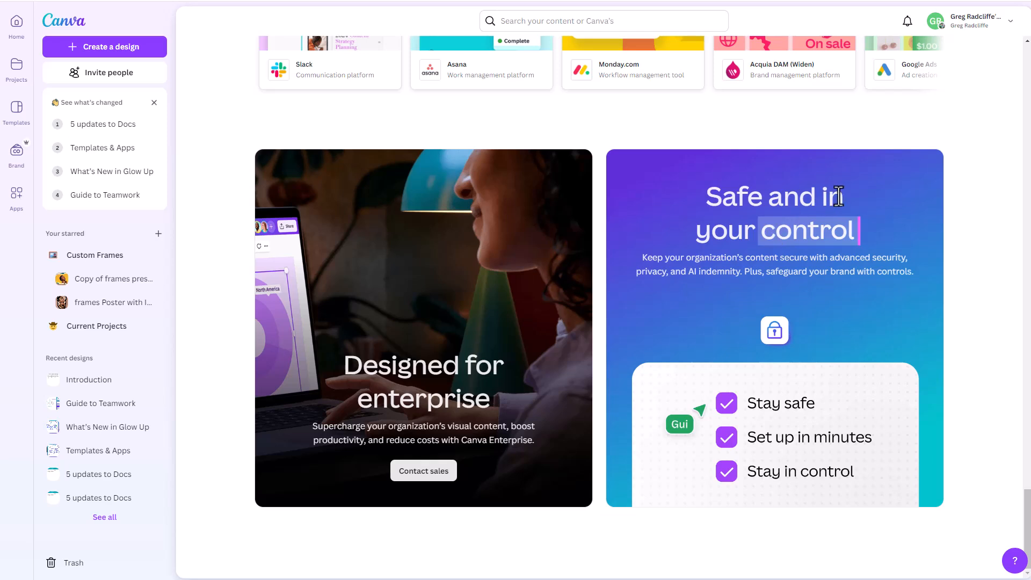
Review the Sales, HR and Creative bundles under "A new way to dive into work", including the Sales Work Kit templates.
scroll(836, 195, "up", 3)
scroll(839, 196, "up", 15)
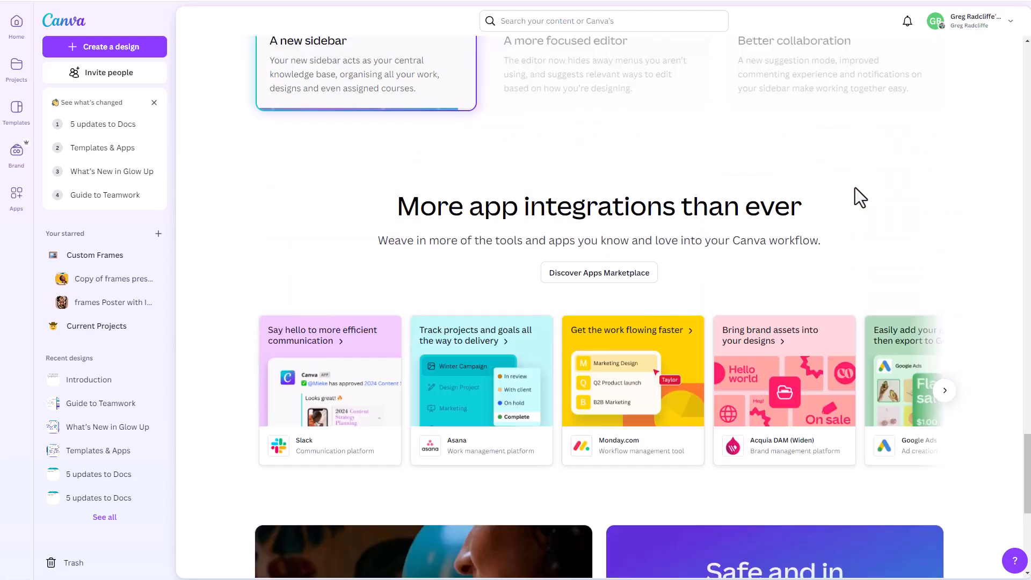
scroll(560, 177, "up", 13)
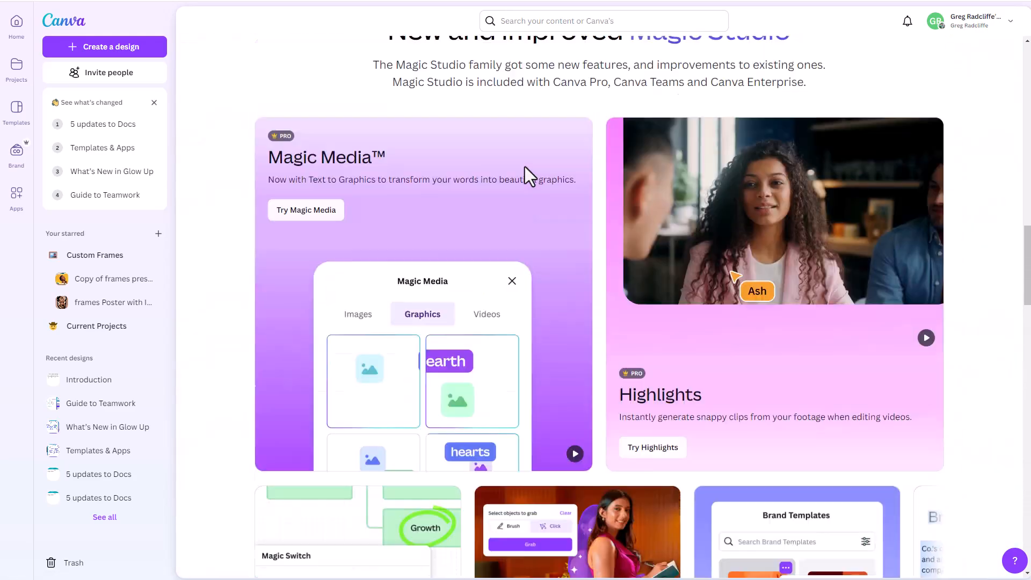
scroll(524, 179, "up", 5)
scroll(557, 221, "up", 4)
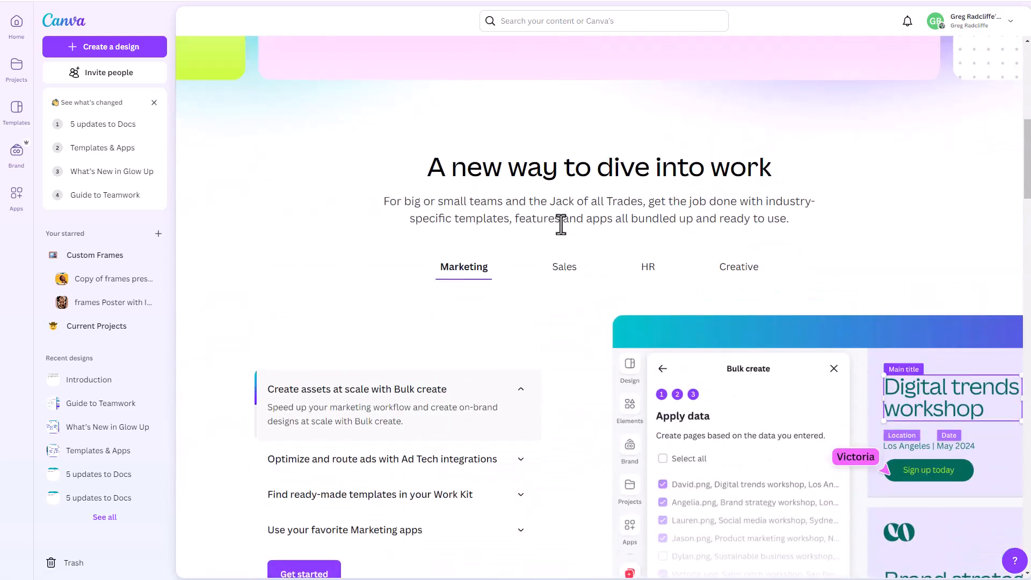
left_click(571, 274)
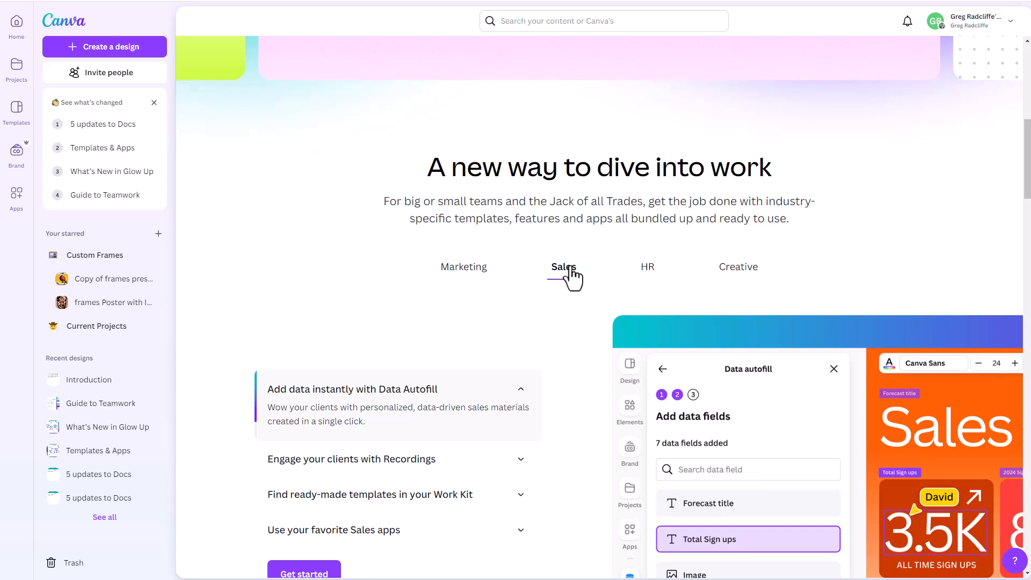
scroll(572, 277, "down", 3)
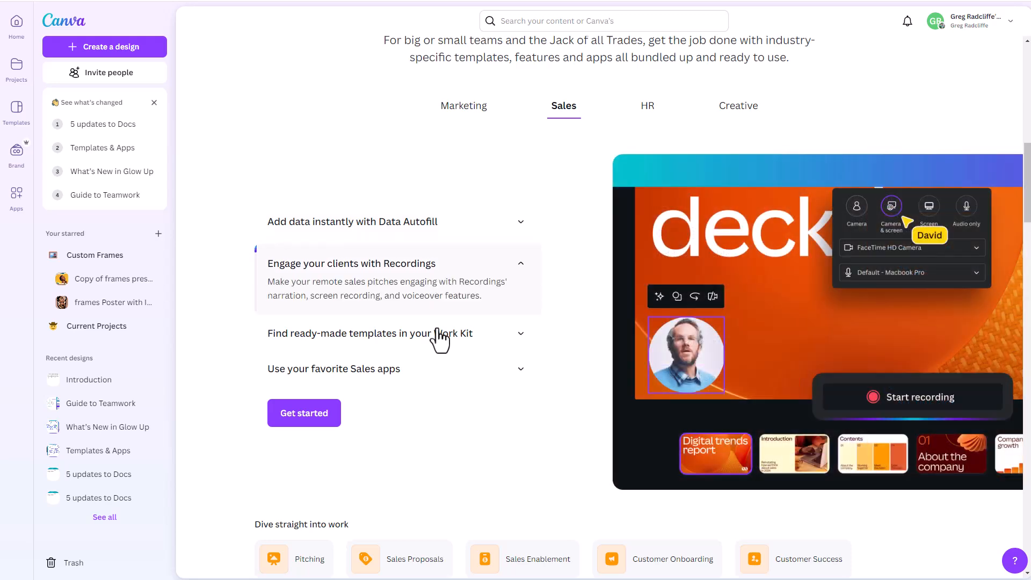
left_click(439, 334)
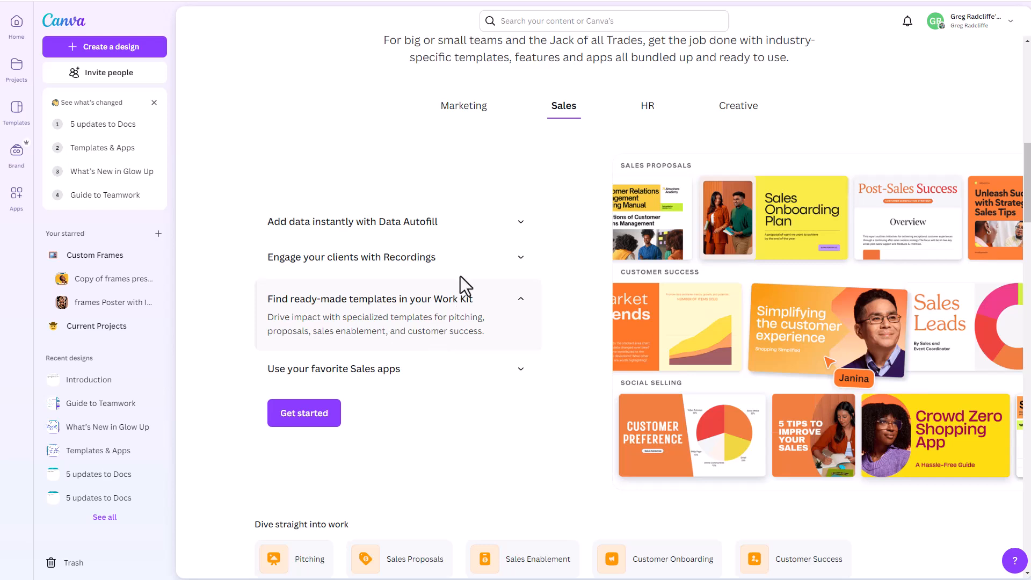
left_click(645, 112)
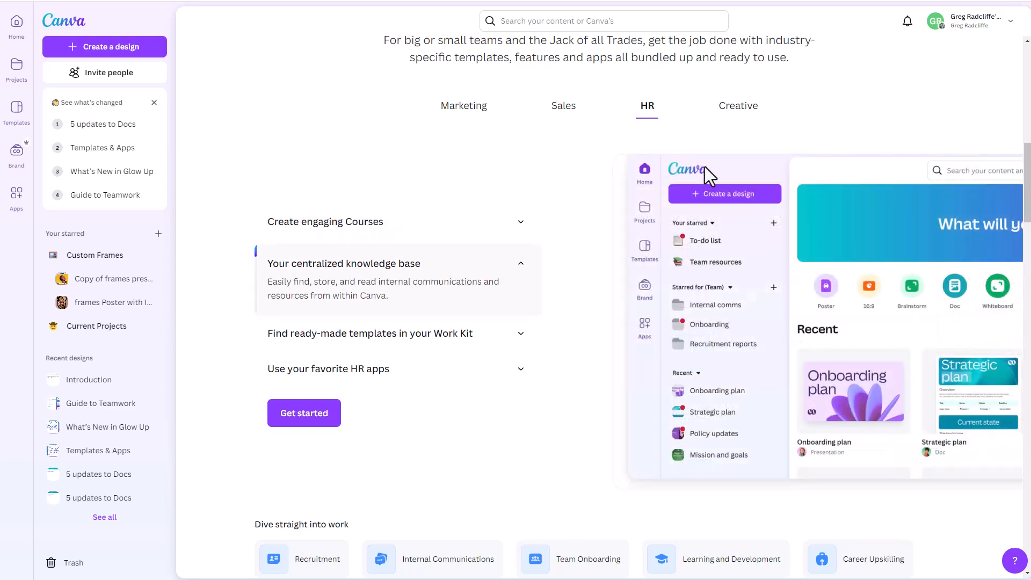
left_click(730, 123)
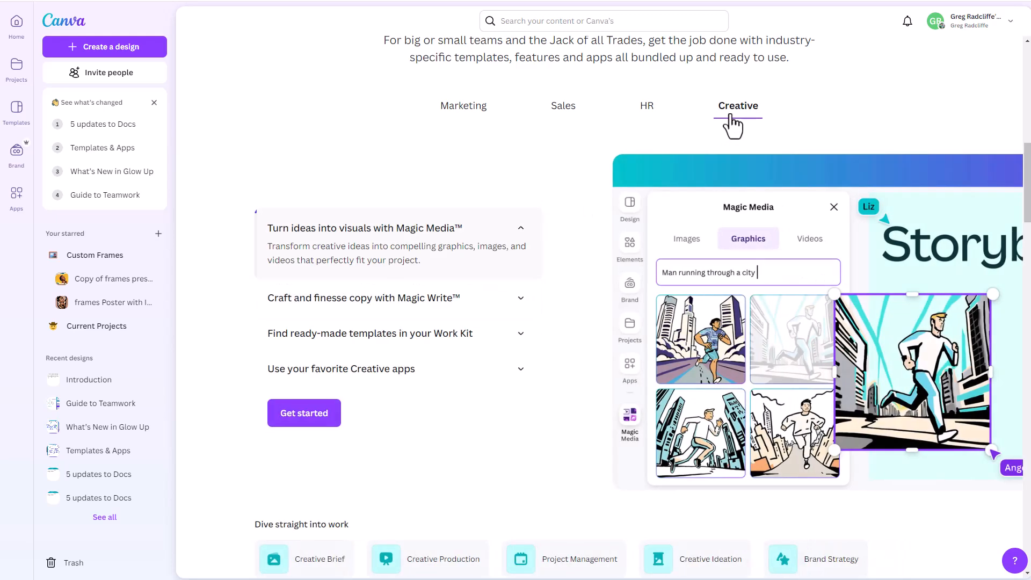
scroll(427, 318, "down", 1)
scroll(428, 318, "down", 3)
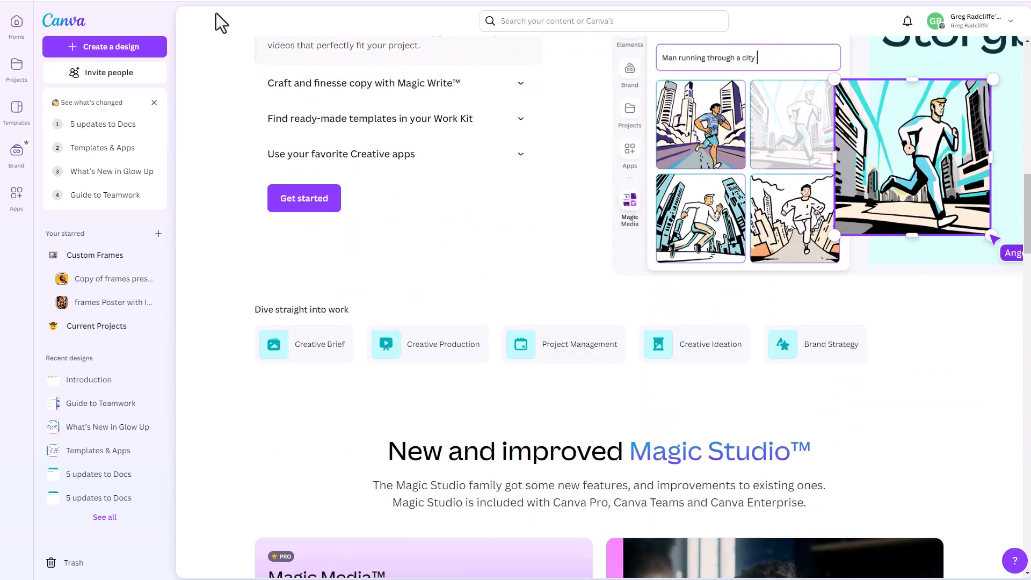
Look over the Magic Studio and glow up sections again and go back up to the keynote section.
scroll(358, 171, "down", 15)
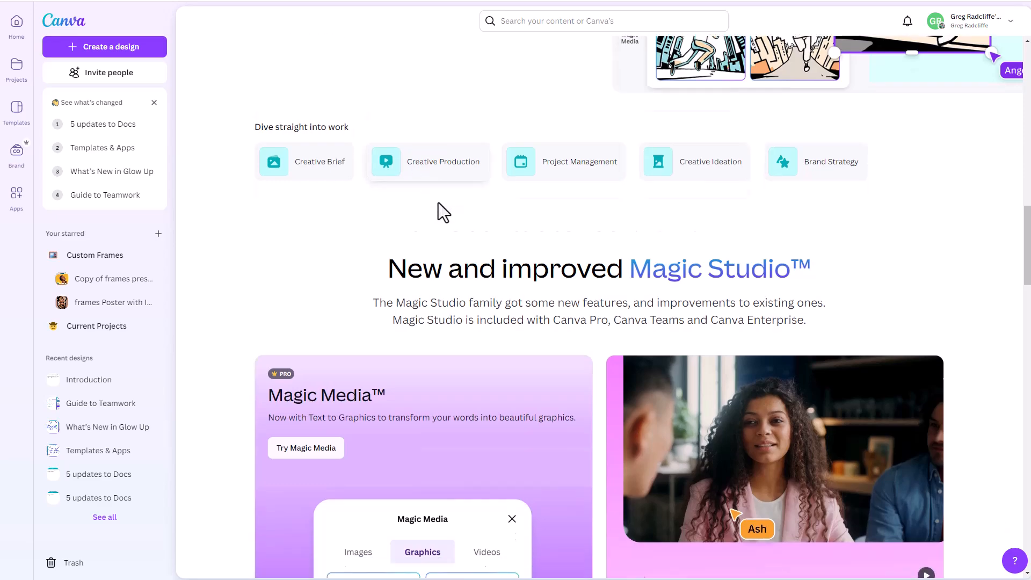
scroll(483, 221, "down", 3)
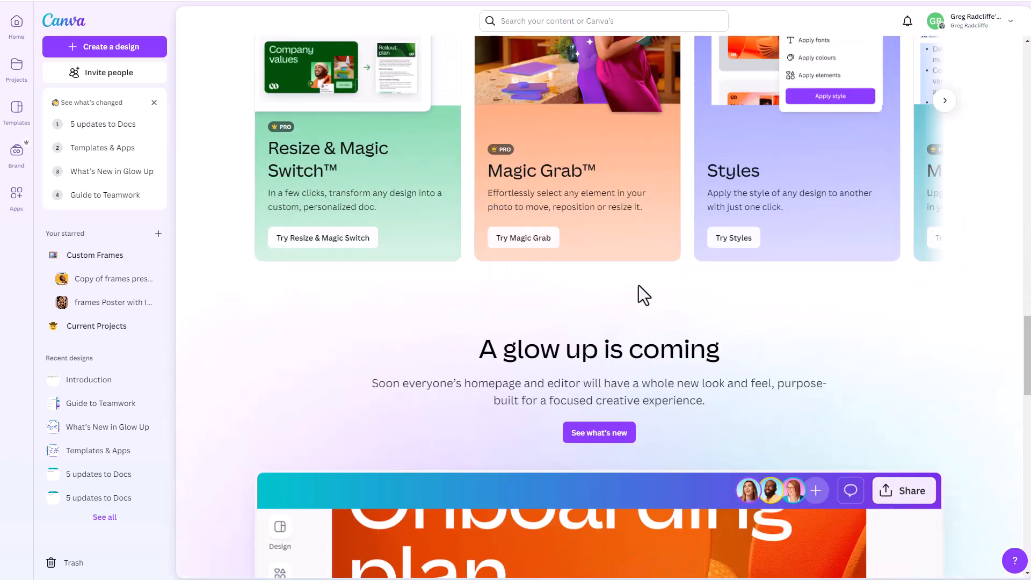
scroll(733, 375, "up", 20)
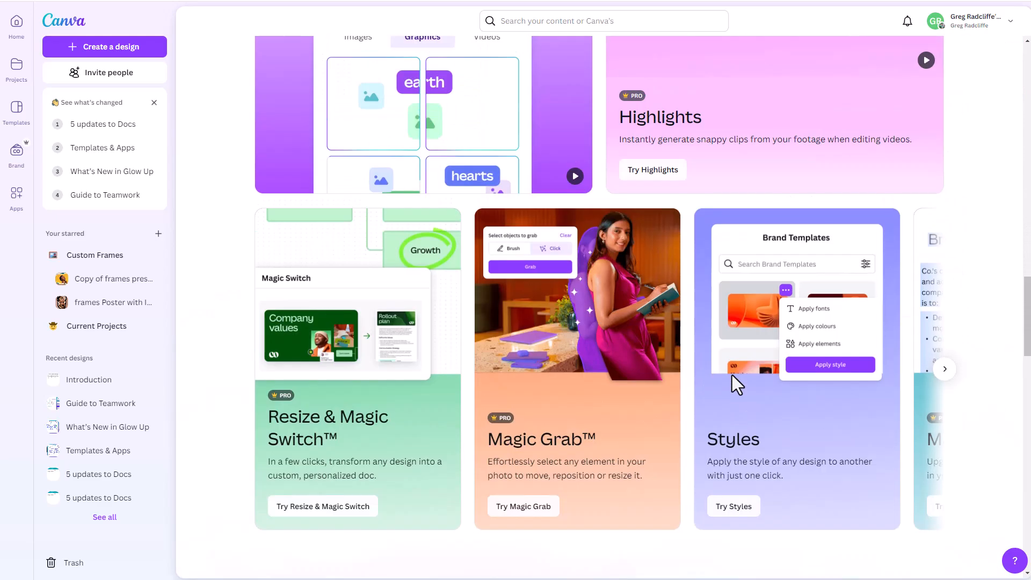
scroll(726, 347, "up", 4)
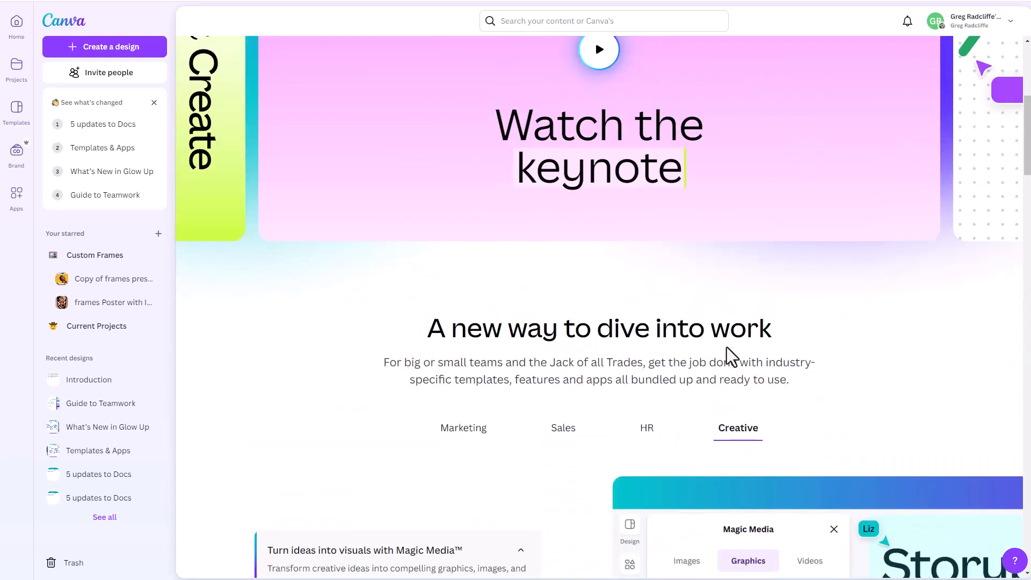